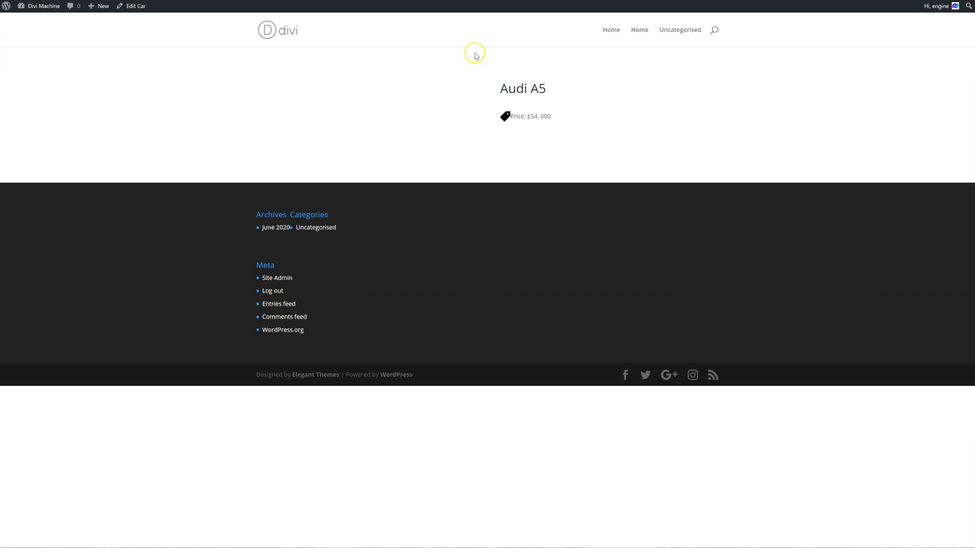
Step: View the site home page car listings and the live Audi A5 car page
left_click(637, 31)
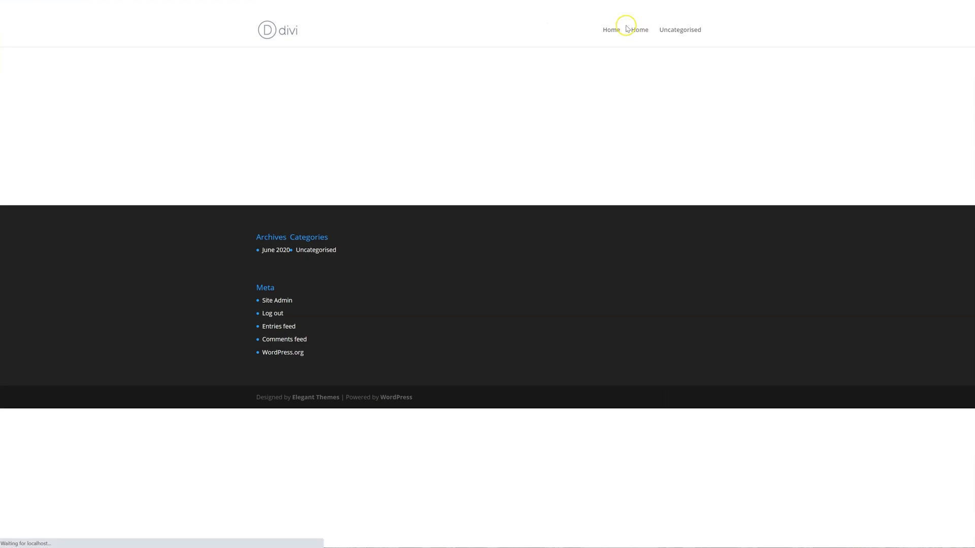
left_click(717, 142)
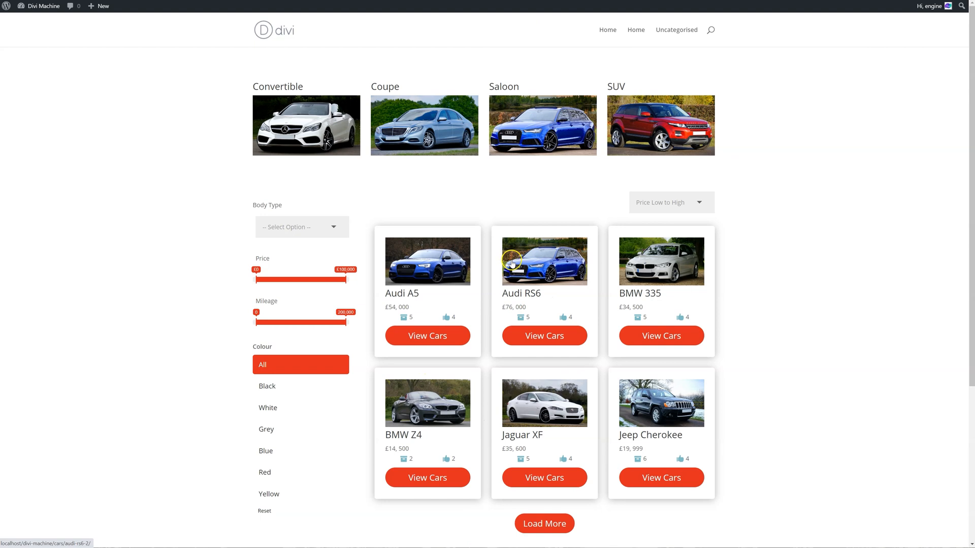
left_click(448, 266)
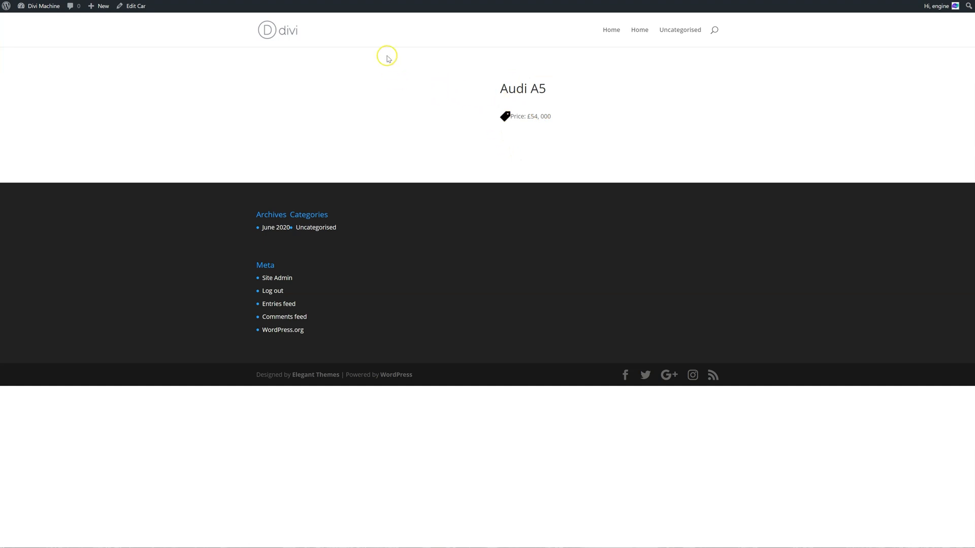
Step: Review the All Cars template's settings and assignment, closing them without changes
key("ctrl+Tab")
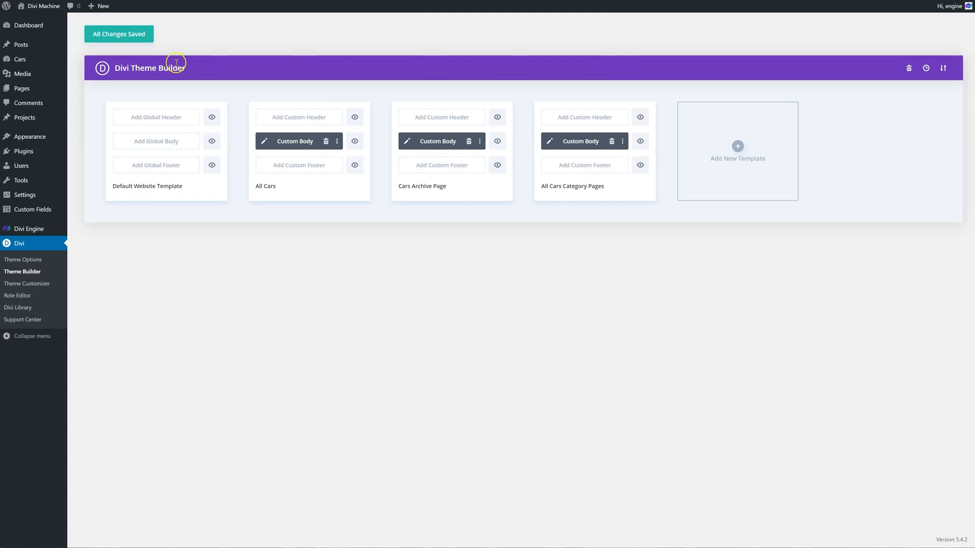
left_click(738, 152)
mouse_move(718, 219)
left_click(785, 38)
left_click(764, 109)
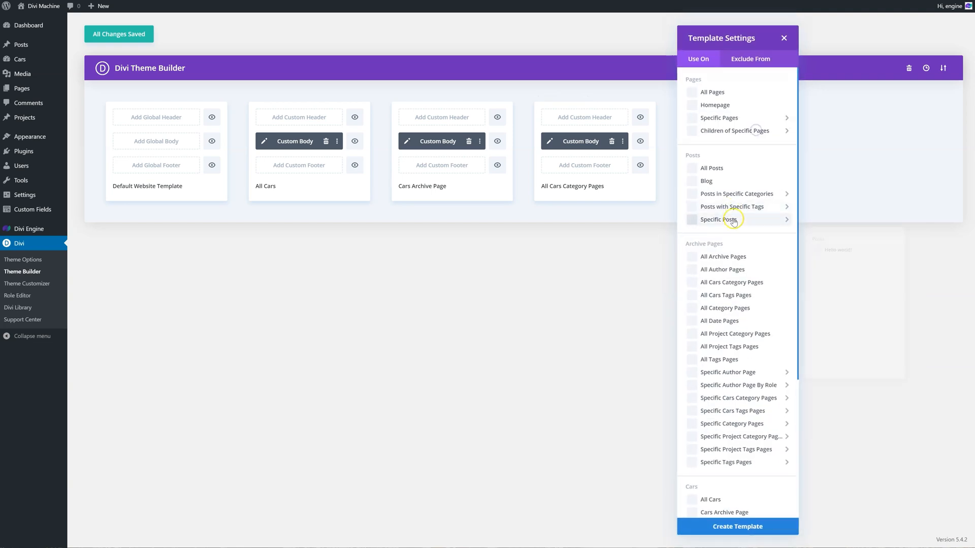
scroll(731, 305, "down", 3)
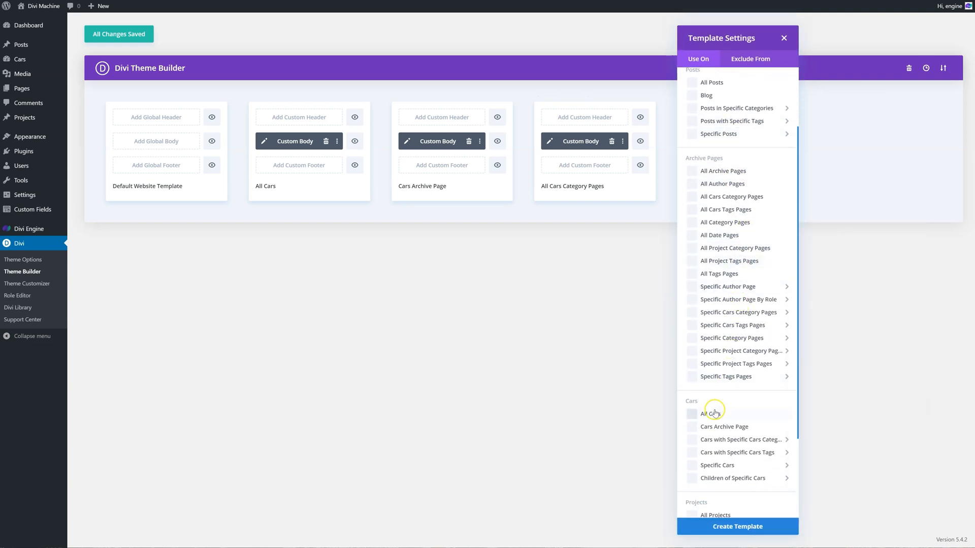
left_click(785, 38)
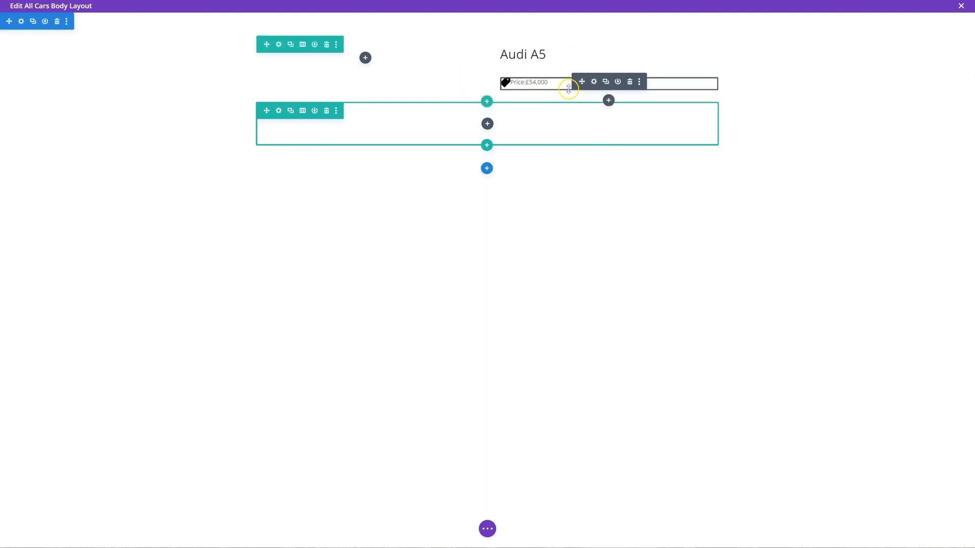
Step: Delete the Price and Audi A5 title modules and both existing rows
mouse_move(608, 84)
left_click(630, 82)
mouse_move(300, 44)
left_click(631, 51)
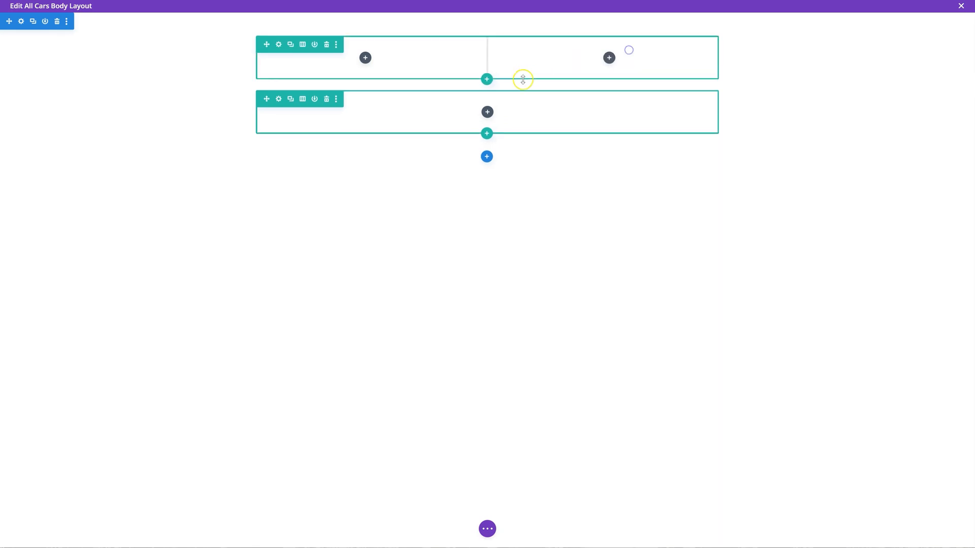
left_click(327, 99)
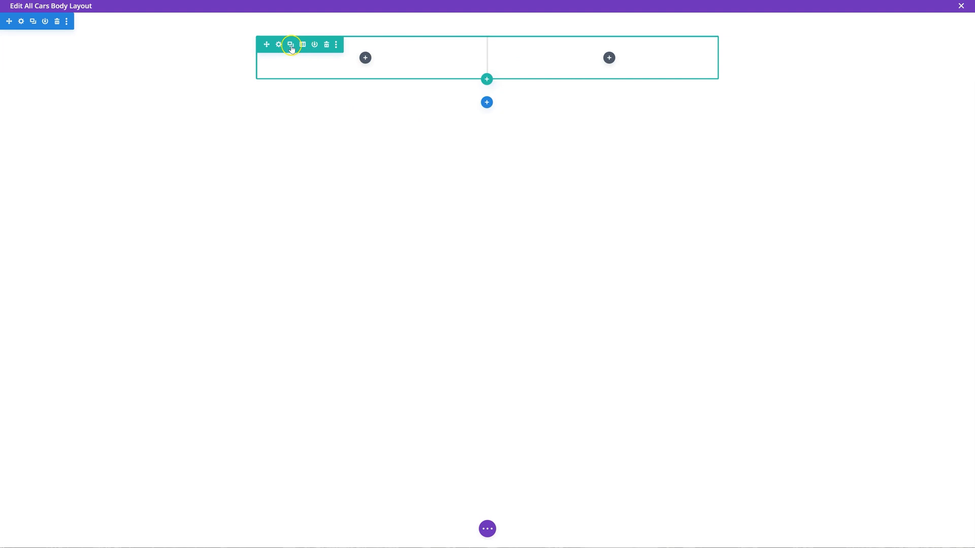
left_click(328, 44)
Step: Add a two-column row with a Divi Machine Gallery module in its left column
left_click(486, 54)
left_click(486, 123)
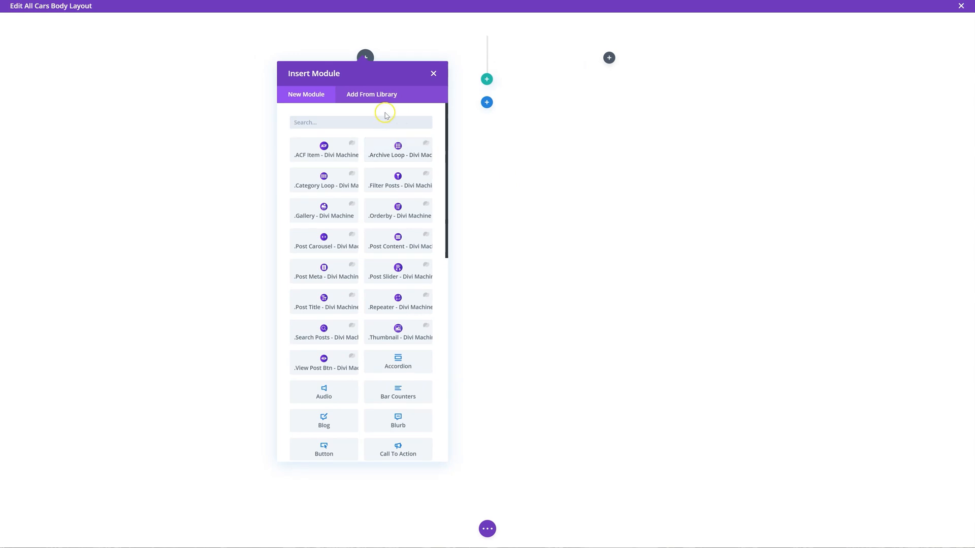
left_click(315, 220)
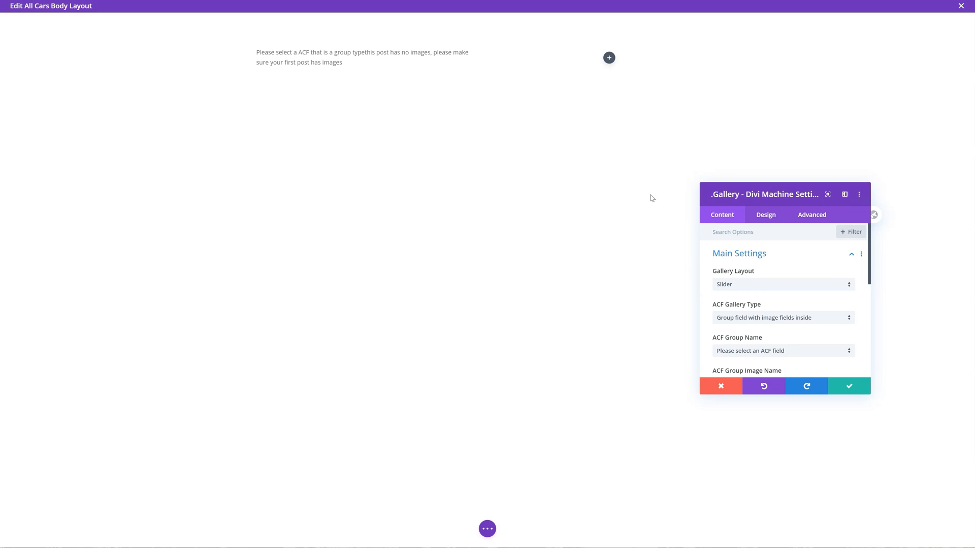
Step: Keep ACF Gallery Type as group field with image fields and set ACF Group Name to Gallery - Cars
mouse_move(771, 193)
left_mouse_down()
mouse_move(538, 105)
mouse_move(687, 111)
left_mouse_up()
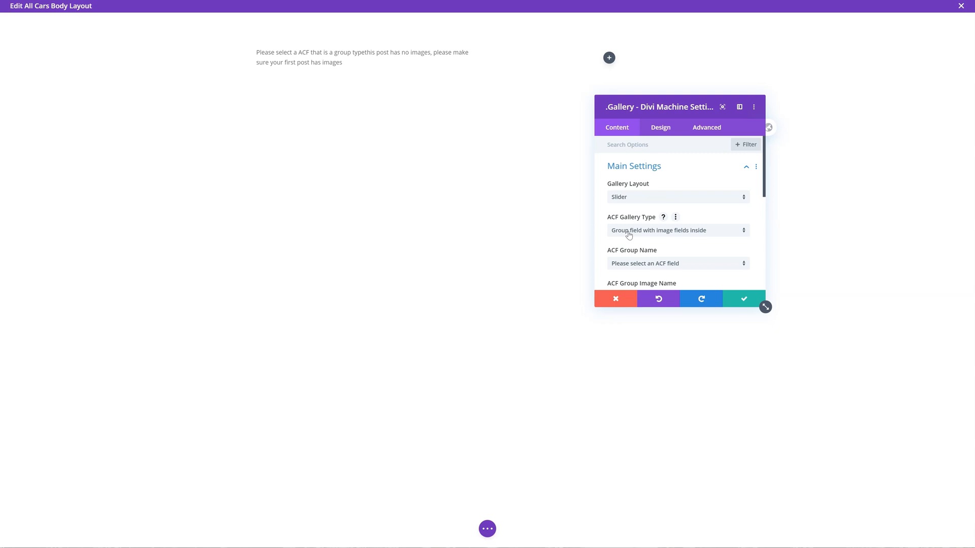
left_click(633, 230)
left_click(633, 230)
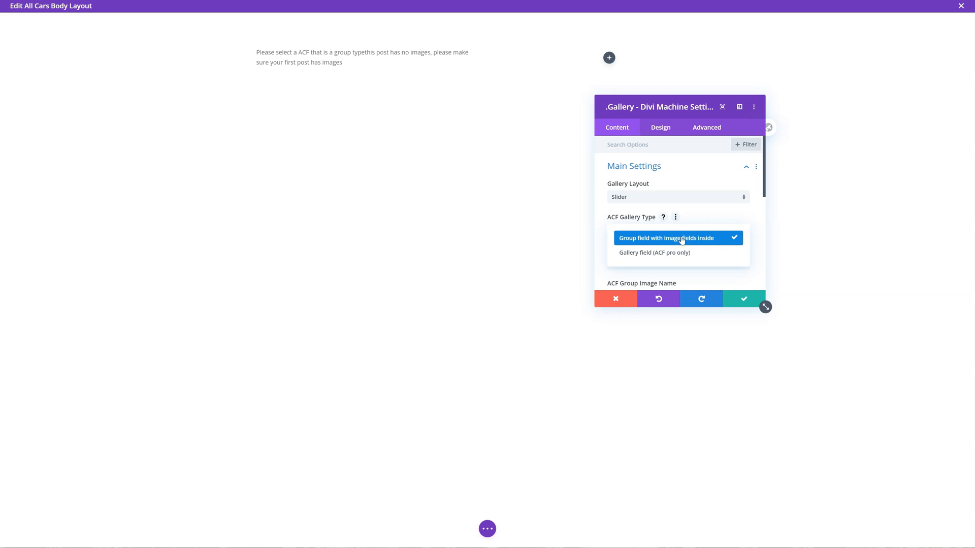
left_click(683, 239)
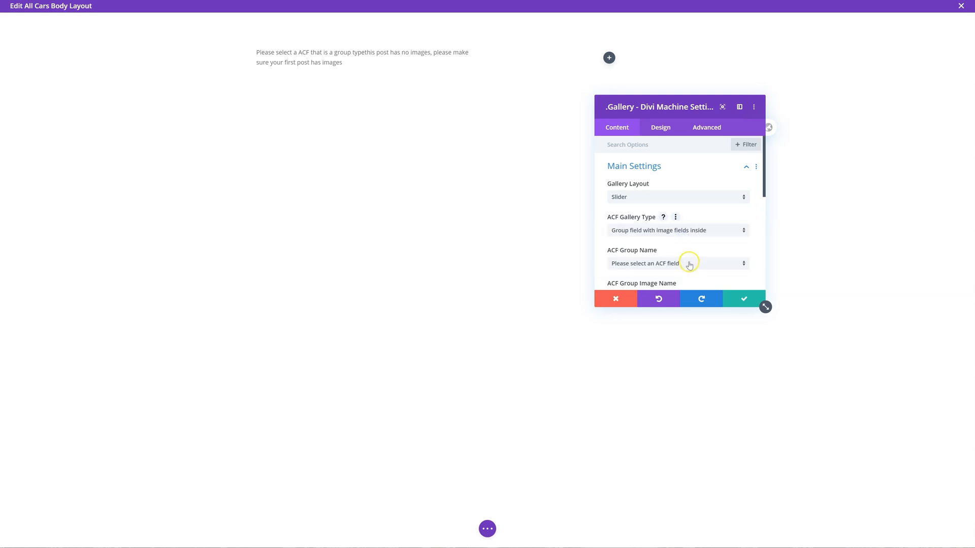
left_click(646, 263)
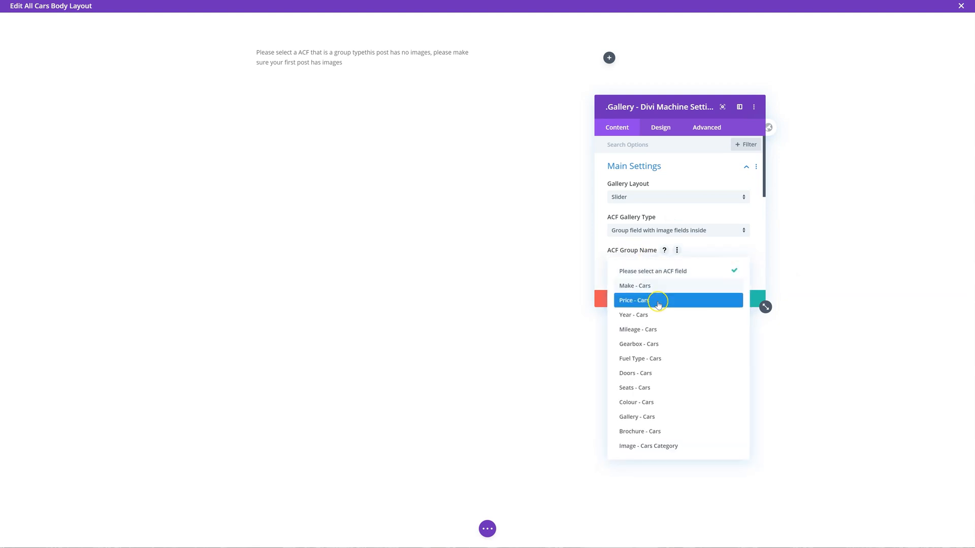
left_click(678, 416)
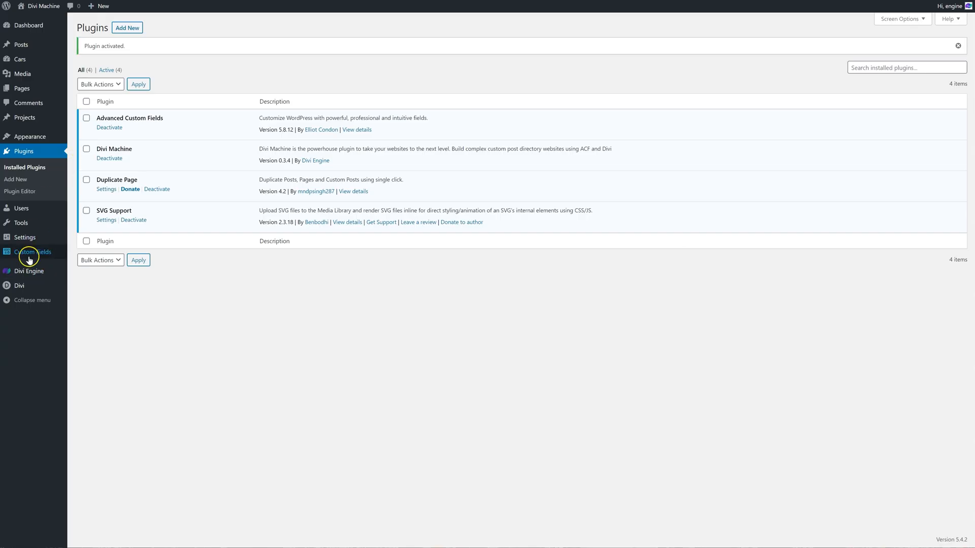
left_click(32, 251)
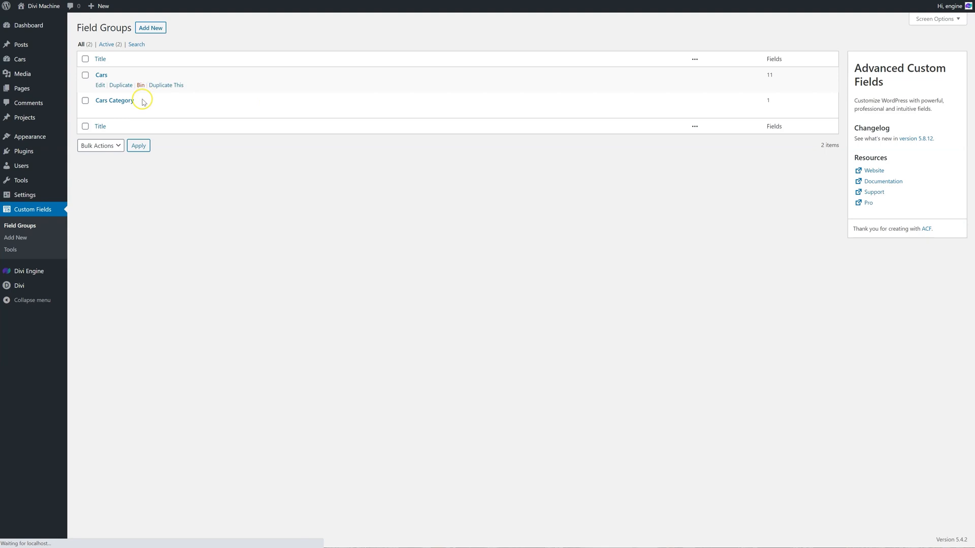
left_click(101, 75)
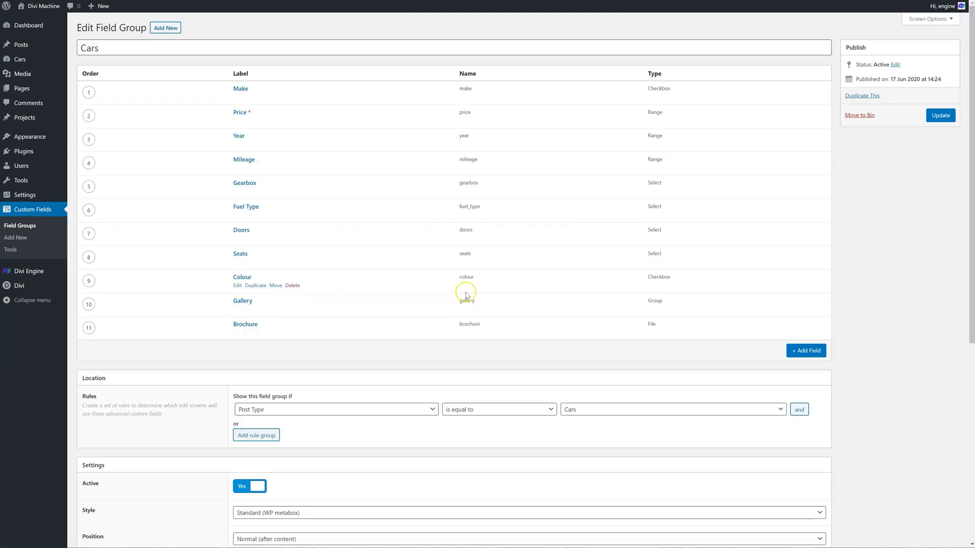
left_click_drag(665, 300, 641, 302)
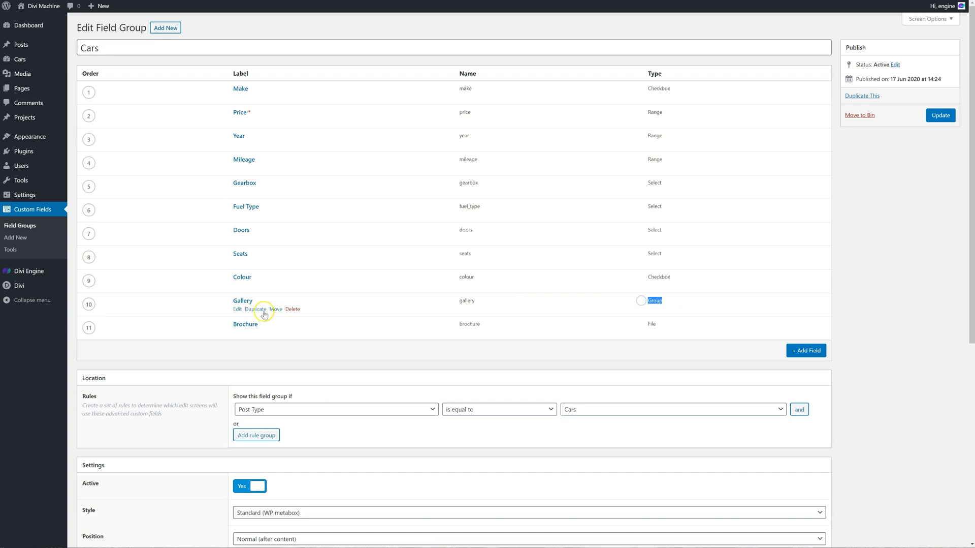
left_click(237, 308)
scroll(238, 310, "down", 1)
scroll(238, 309, "down", 3)
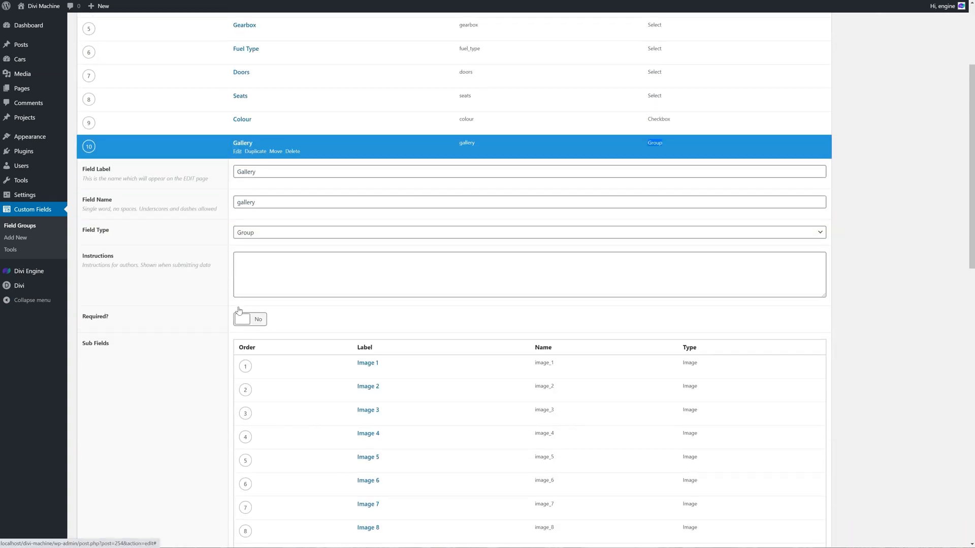
scroll(305, 290, "down", 2)
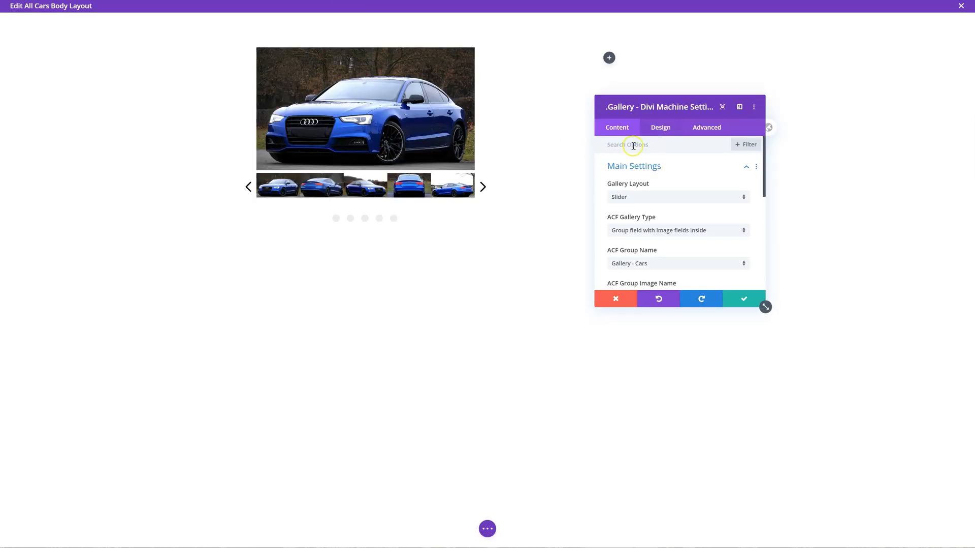
scroll(648, 259, "down", 2)
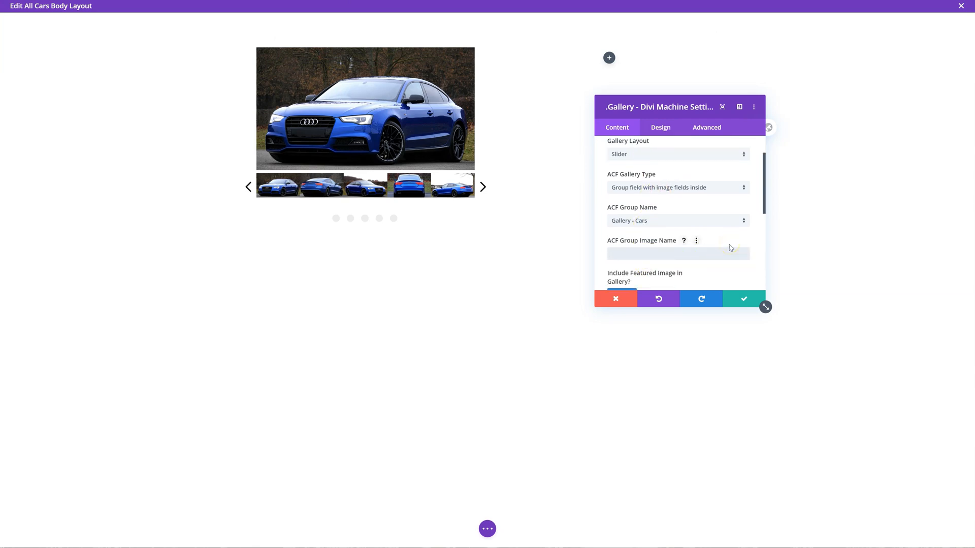
type("image")
scroll(696, 272, "down", 1)
scroll(642, 244, "down", 1)
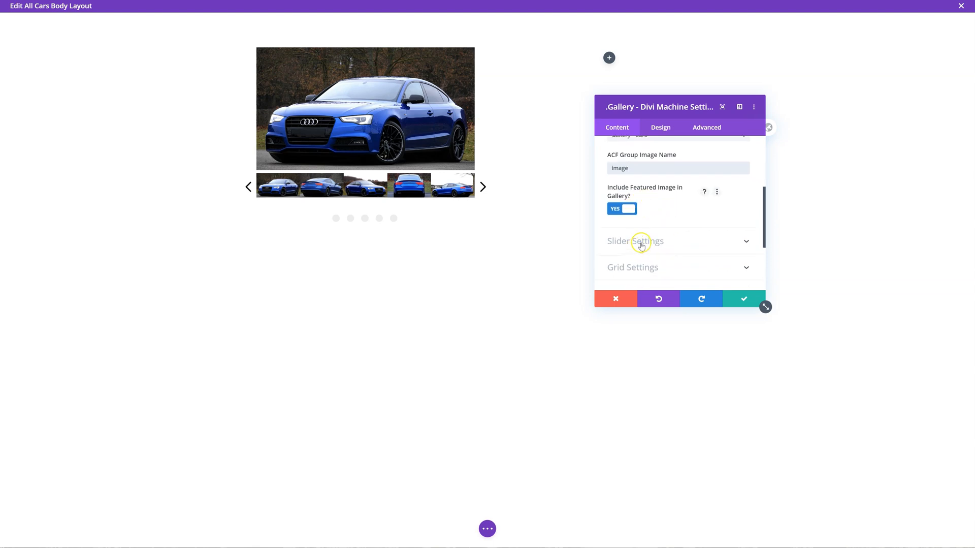
Step: Toggle Include Featured Image in Gallery off and back on, leaving it included
left_click(627, 209)
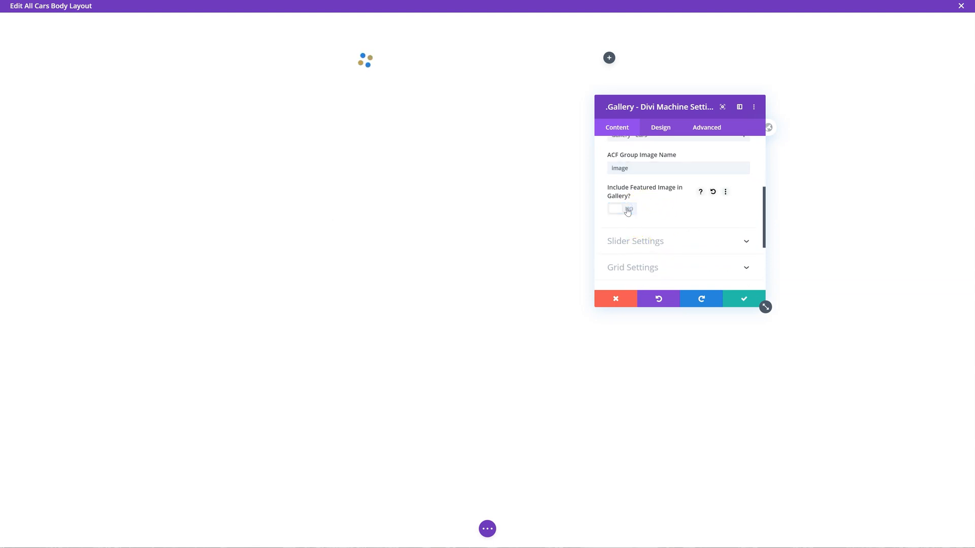
left_click(626, 209)
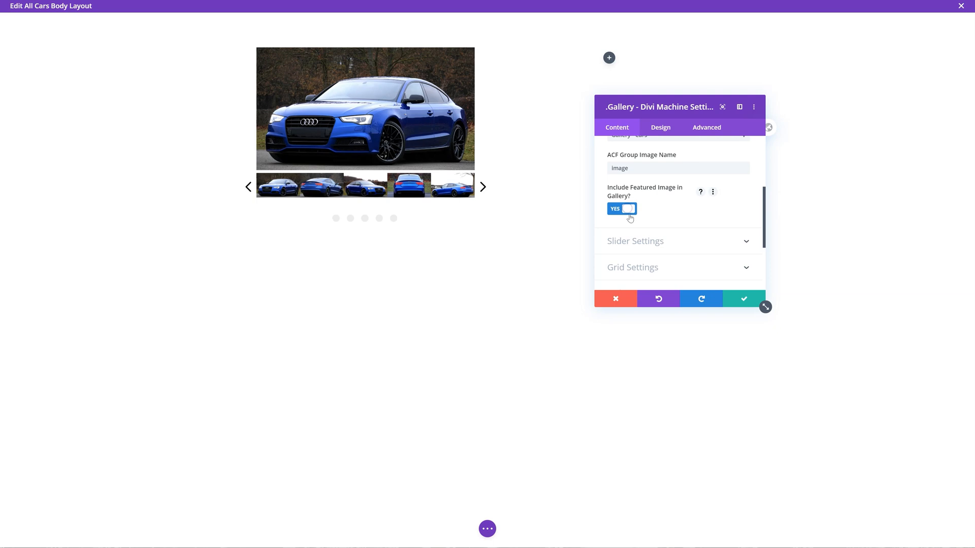
Step: Try the Single Slider style with its slides-to-show setting in Slider Settings
left_click(686, 243)
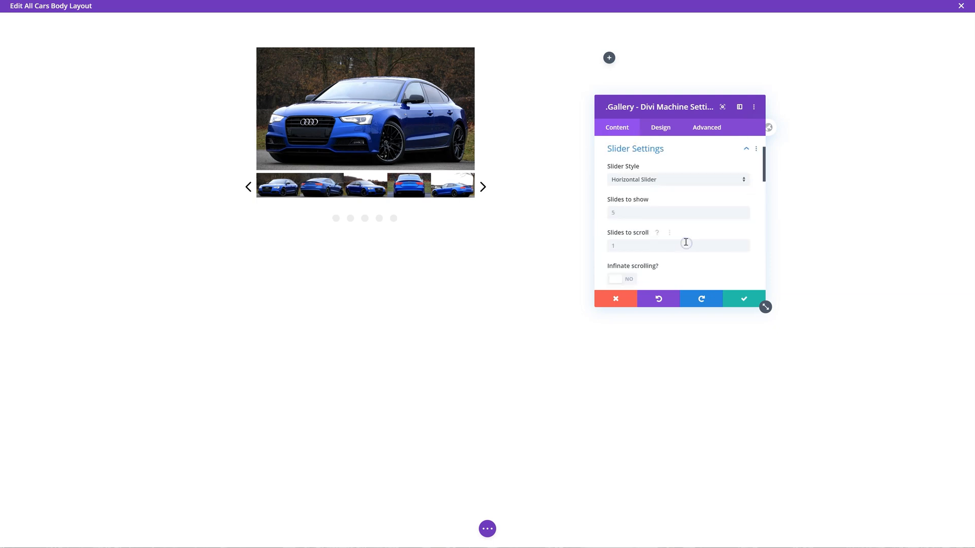
left_click(660, 180)
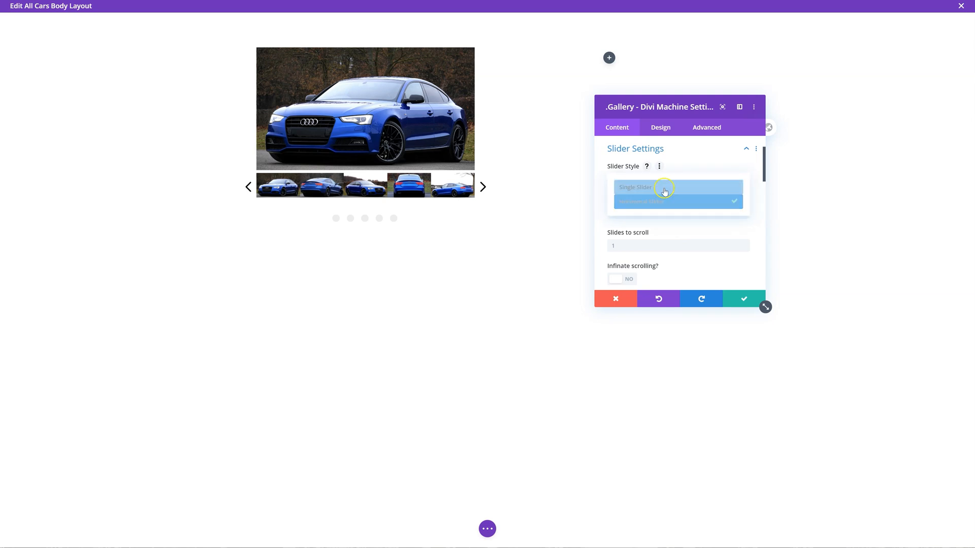
left_click(663, 187)
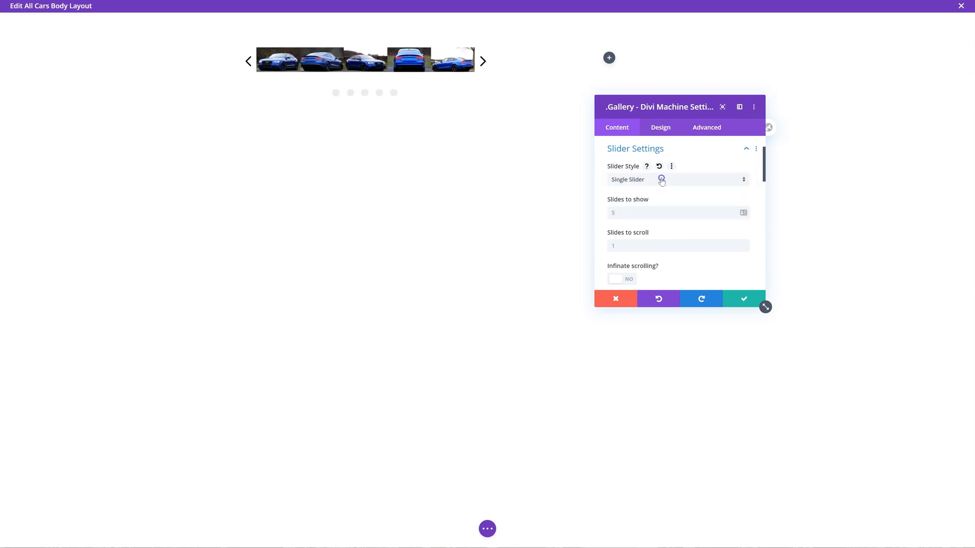
left_click(661, 179)
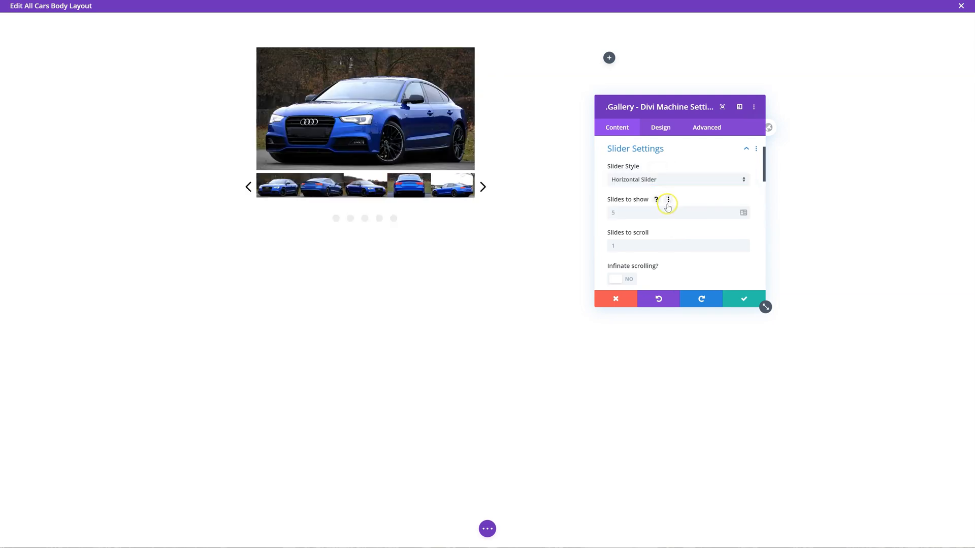
left_click(654, 181)
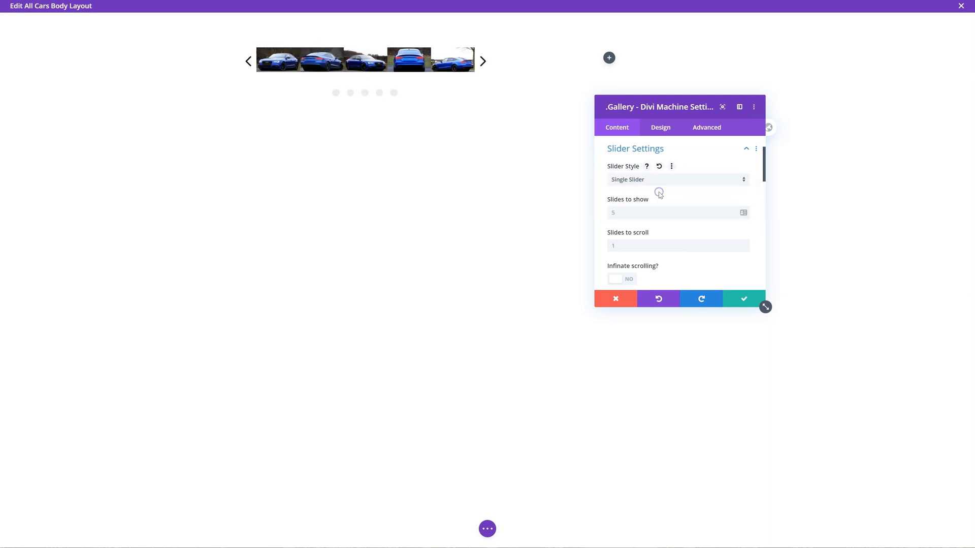
left_click(641, 212)
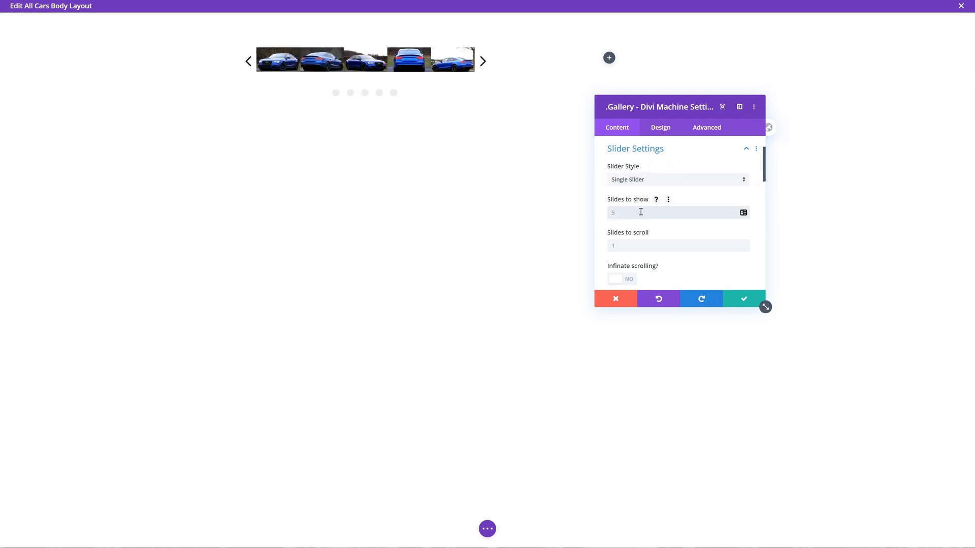
type("1")
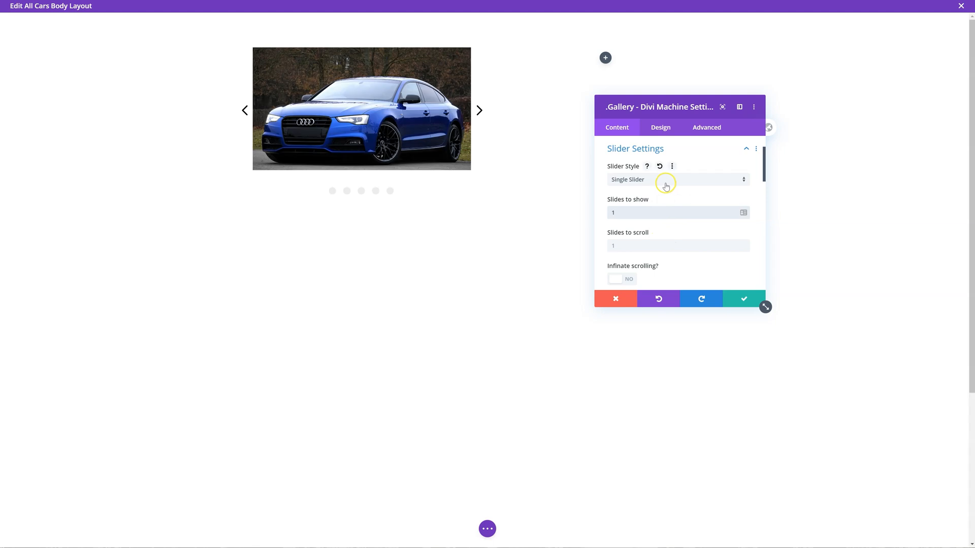
Step: Set Slider Style back to Horizontal Slider and Slides to show to 3
left_click(666, 180)
left_click(670, 199)
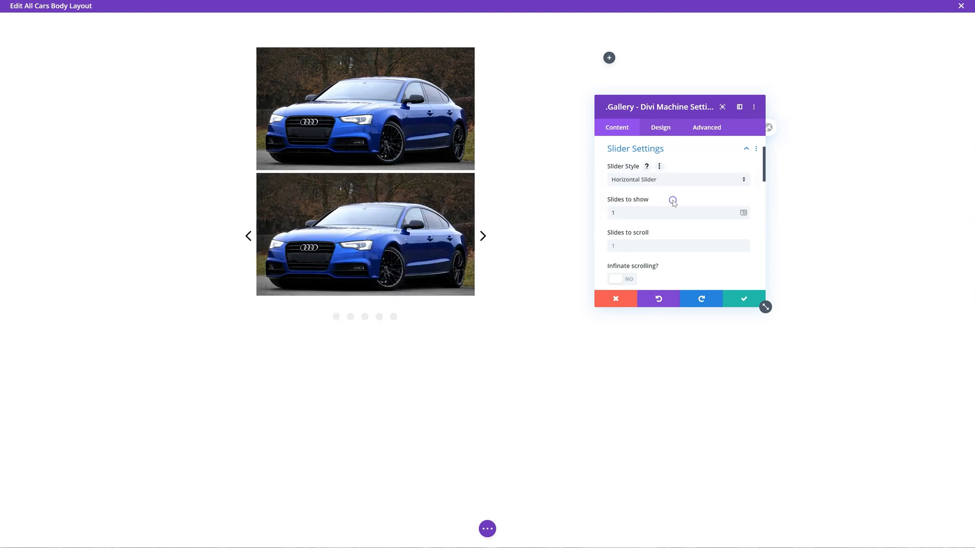
left_click_drag(651, 213, 601, 215)
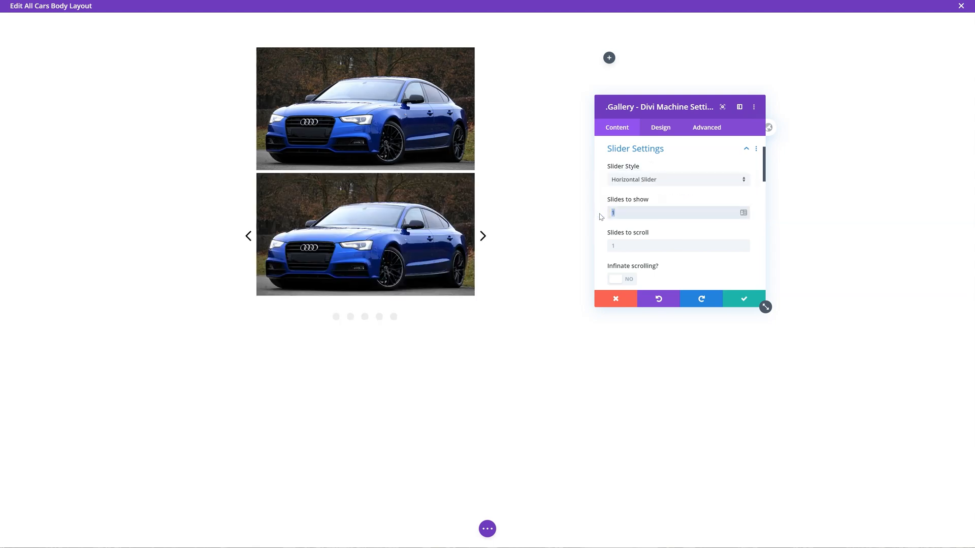
type("3")
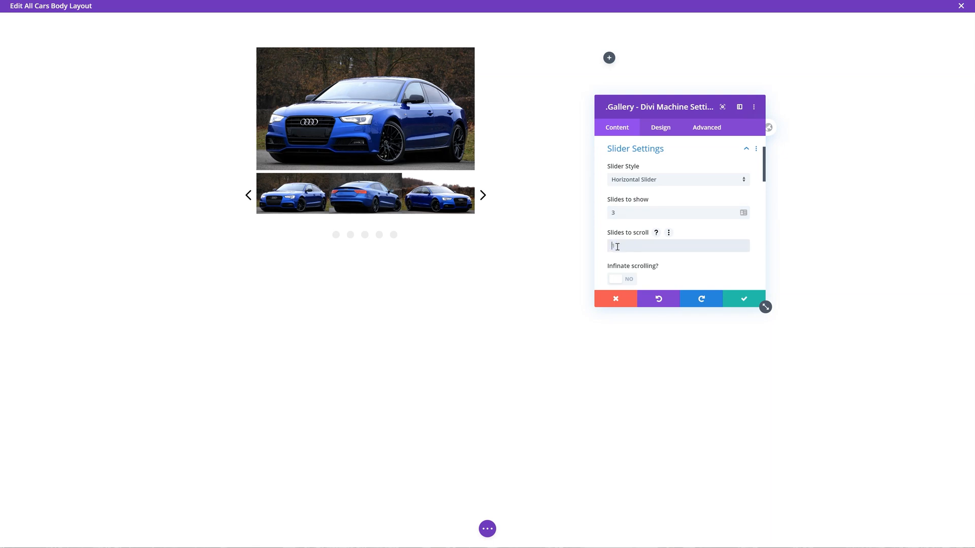
scroll(645, 259, "down", 1)
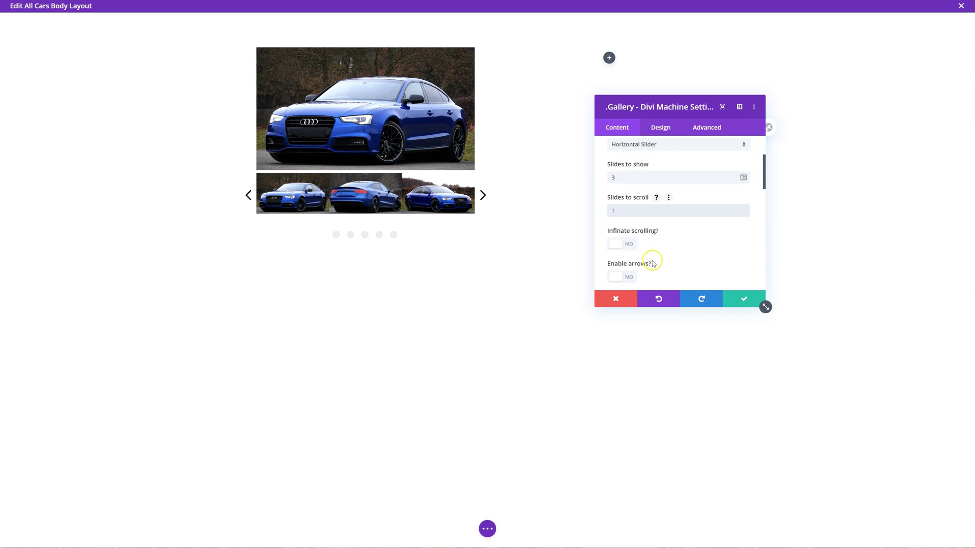
Step: Turn on infinite scrolling, navigation arrows and dots, reviewing the scroll speed
left_click(621, 236)
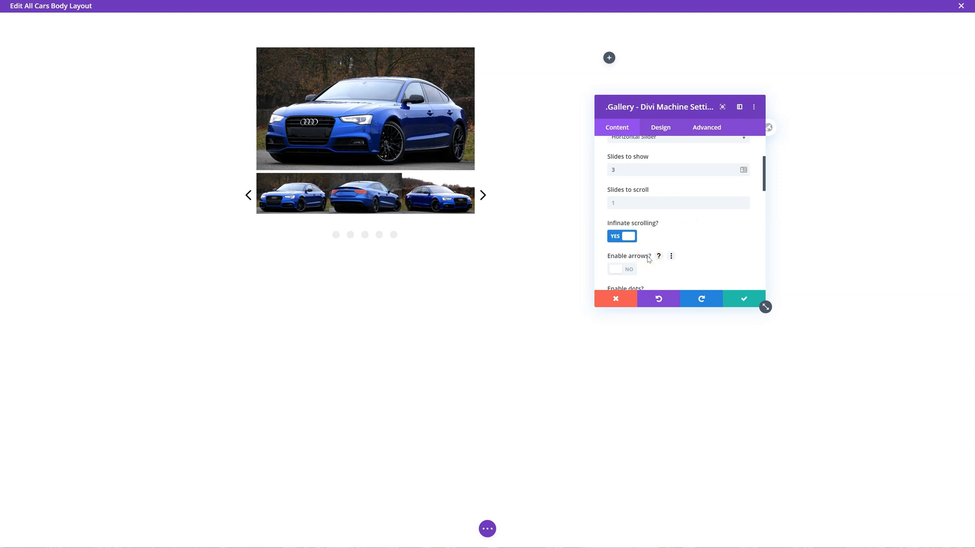
scroll(648, 256, "down", 1)
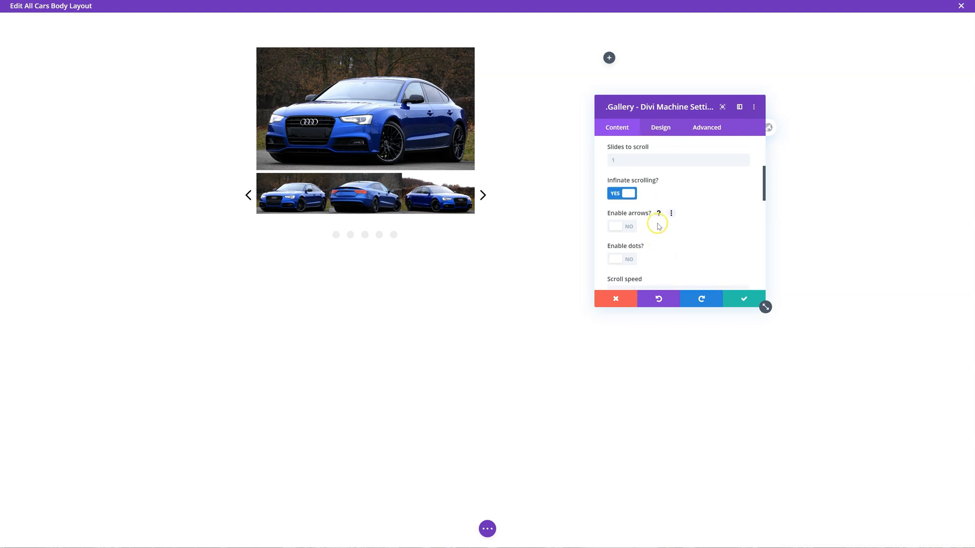
left_click(630, 227)
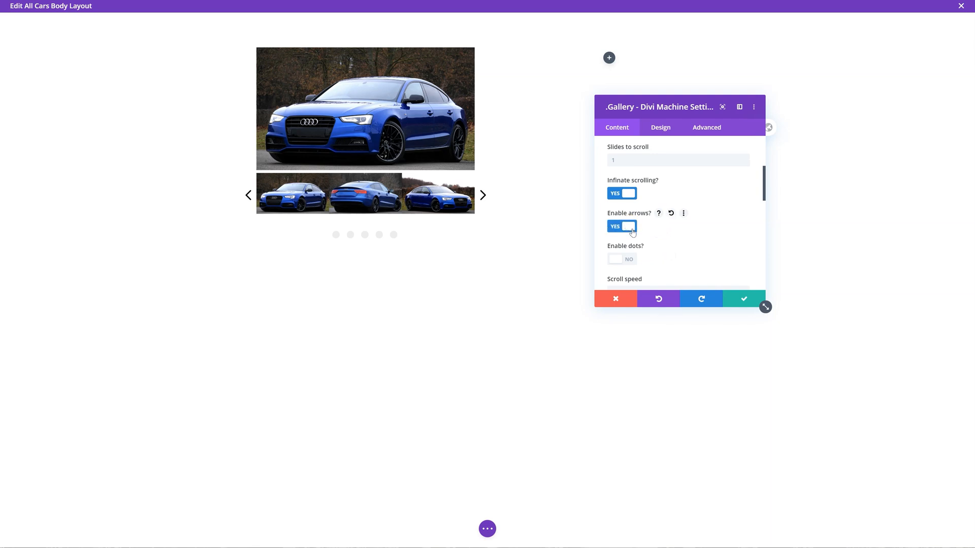
left_click(630, 259)
scroll(655, 255, "down", 1)
scroll(663, 250, "down", 1)
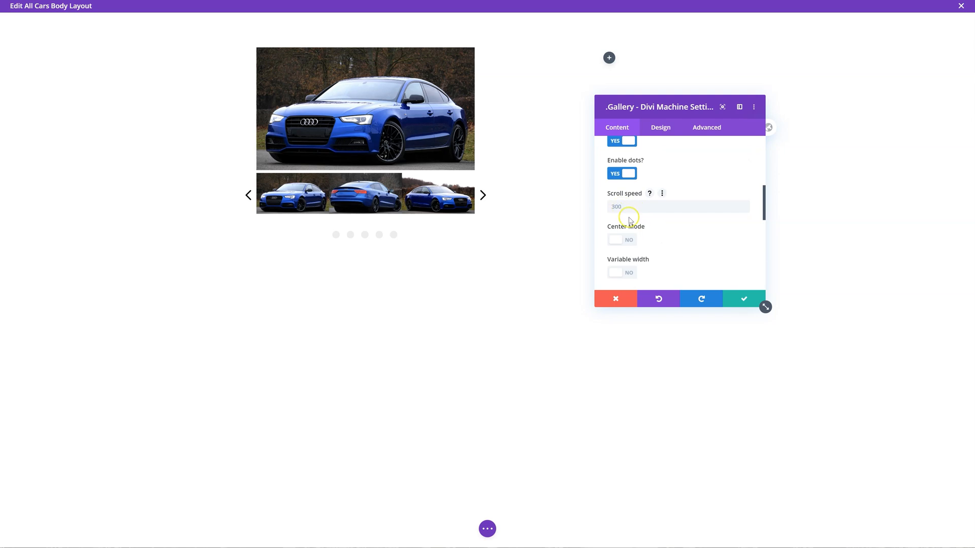
left_click(624, 207)
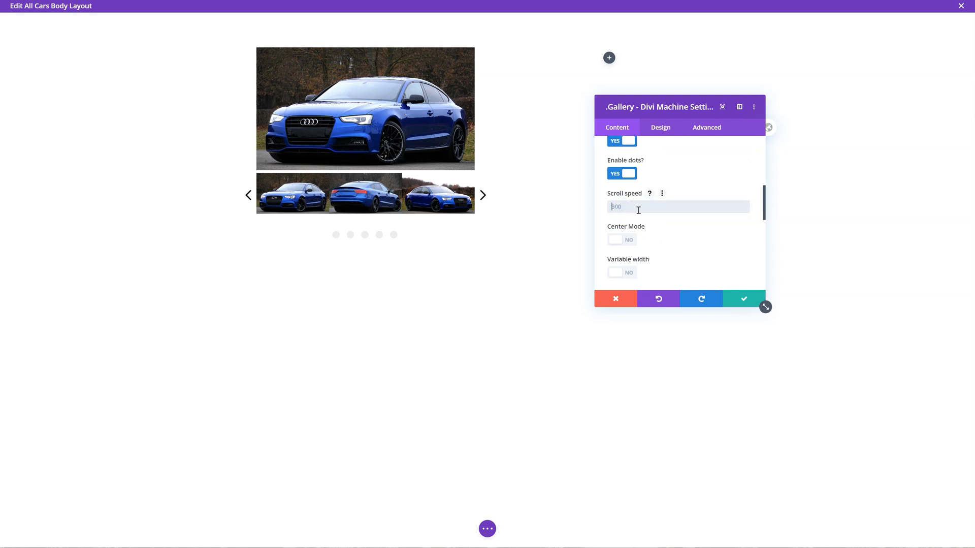
scroll(652, 236, "down", 1)
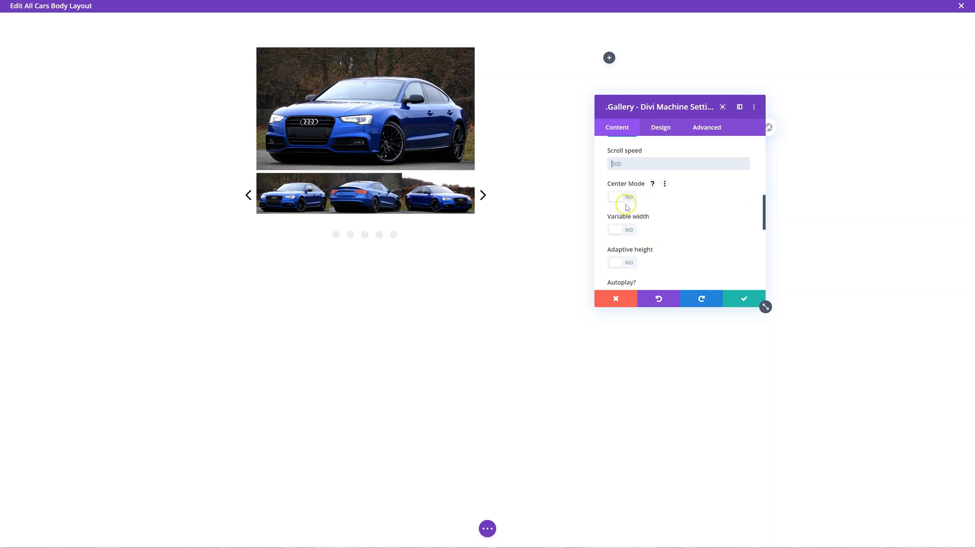
Step: Enable center mode, autoplay and image fading, set Slide Gap to 5, and save the gallery
left_click(626, 200)
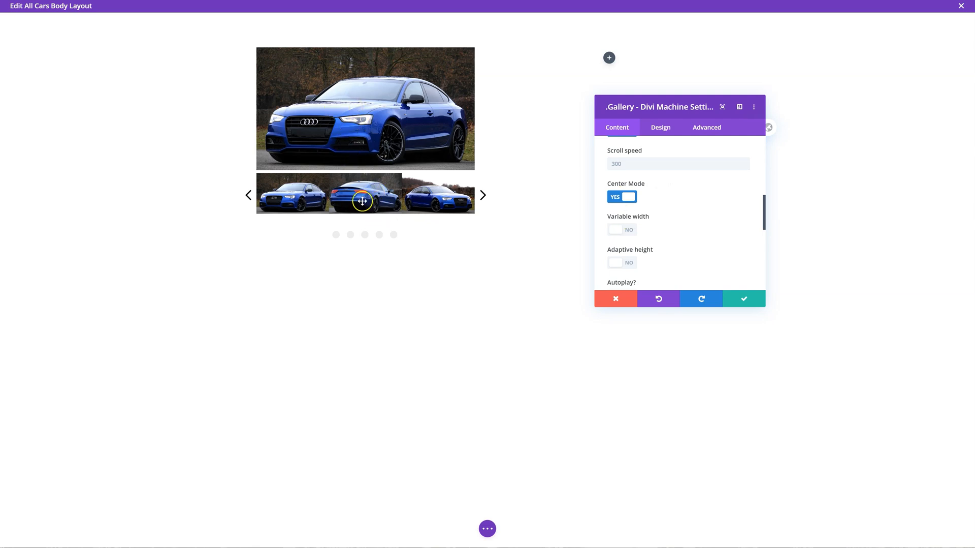
mouse_move(636, 230)
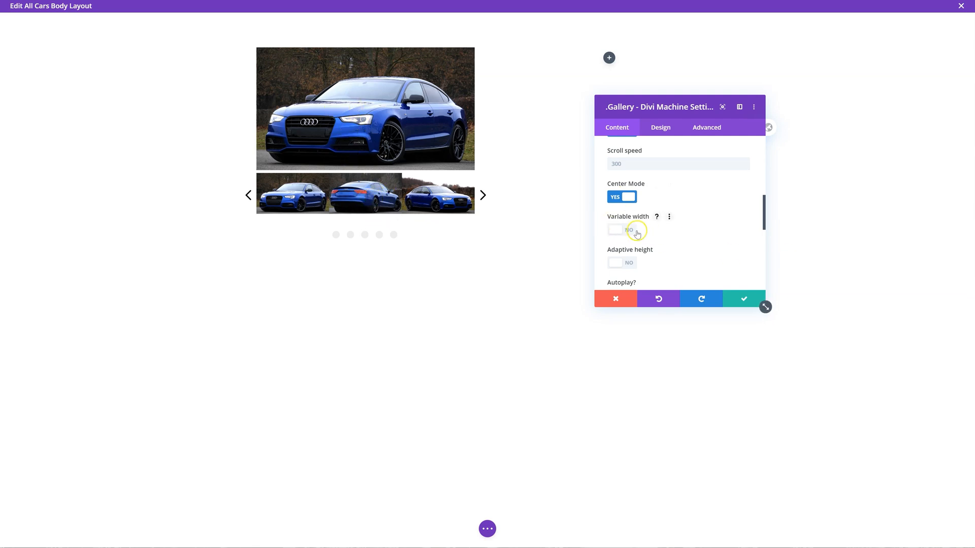
left_click(624, 230)
scroll(631, 225, "down", 1)
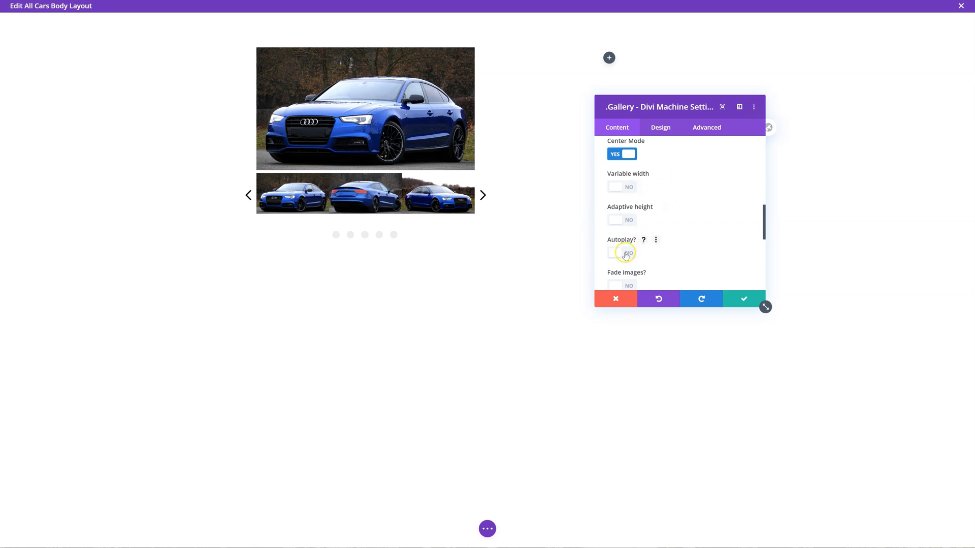
left_click(622, 252)
scroll(663, 244, "down", 1)
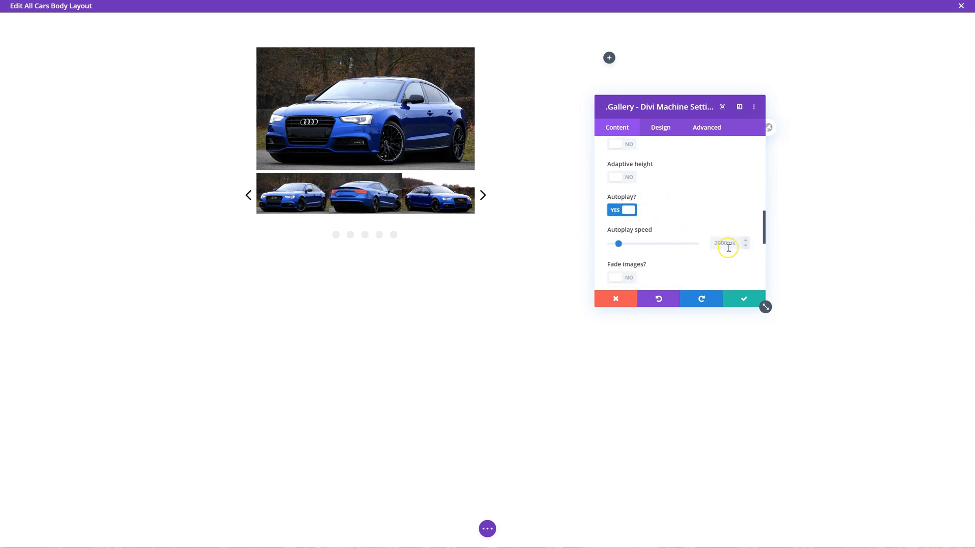
scroll(663, 244, "down", 1)
left_click(621, 244)
scroll(660, 253, "down", 2)
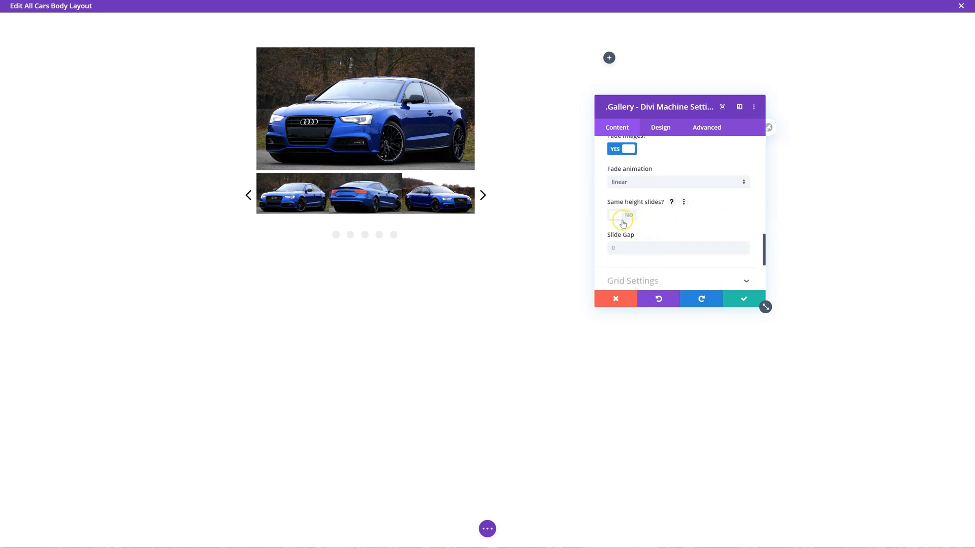
left_click(627, 247)
type("5")
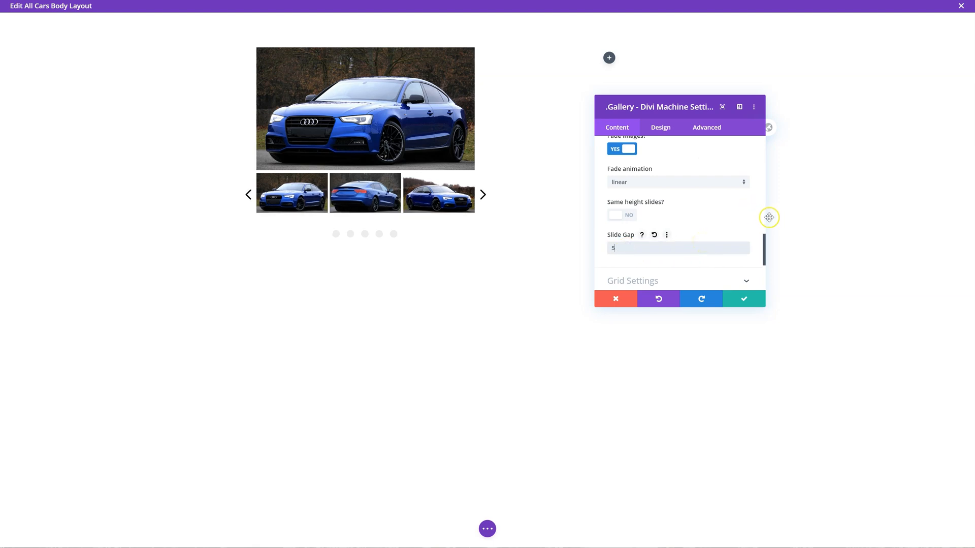
scroll(700, 244, "down", 1)
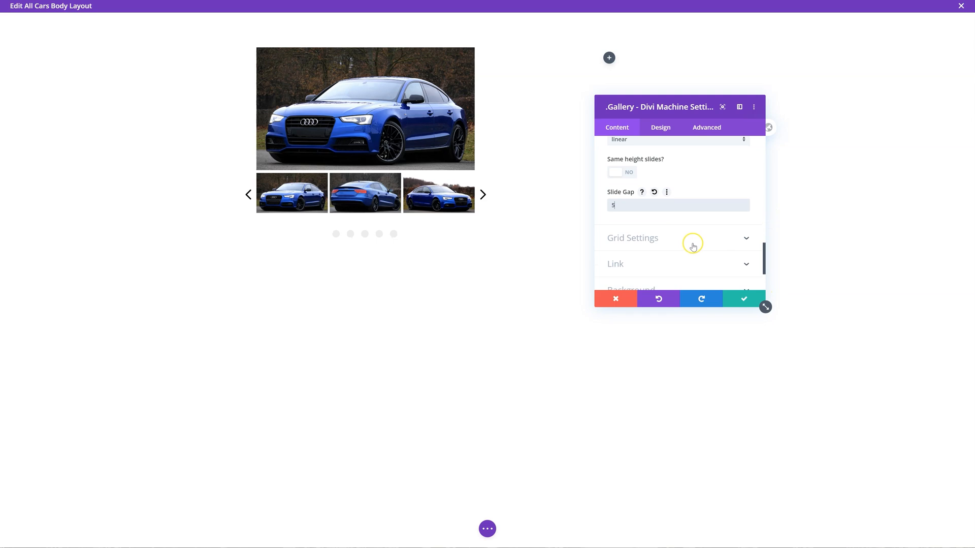
scroll(690, 242, "up", 2)
scroll(690, 229, "up", 2)
scroll(689, 214, "up", 2)
scroll(673, 168, "up", 3)
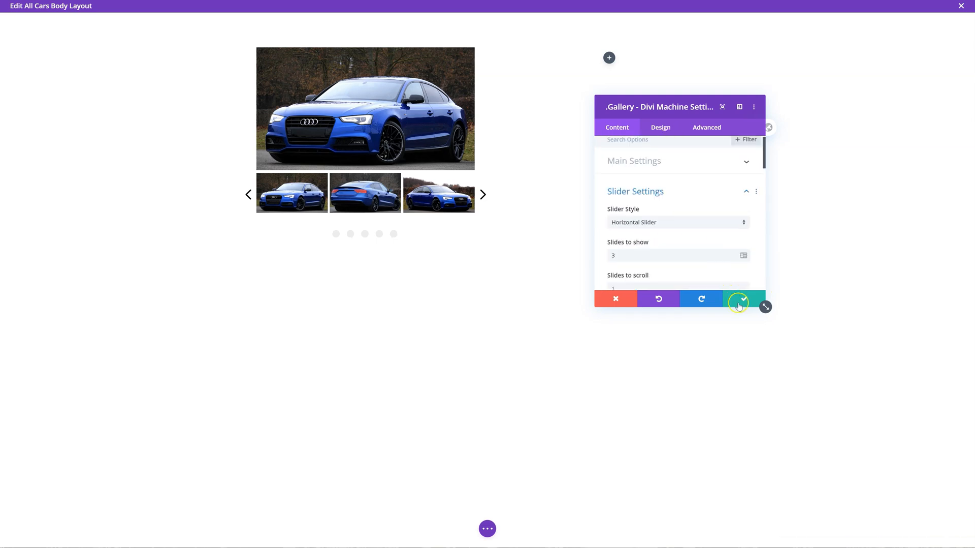
left_click(743, 298)
Step: Preview the live Audi A5 slider: browse images in the lightbox, close it, and advance the slides
left_click(488, 528)
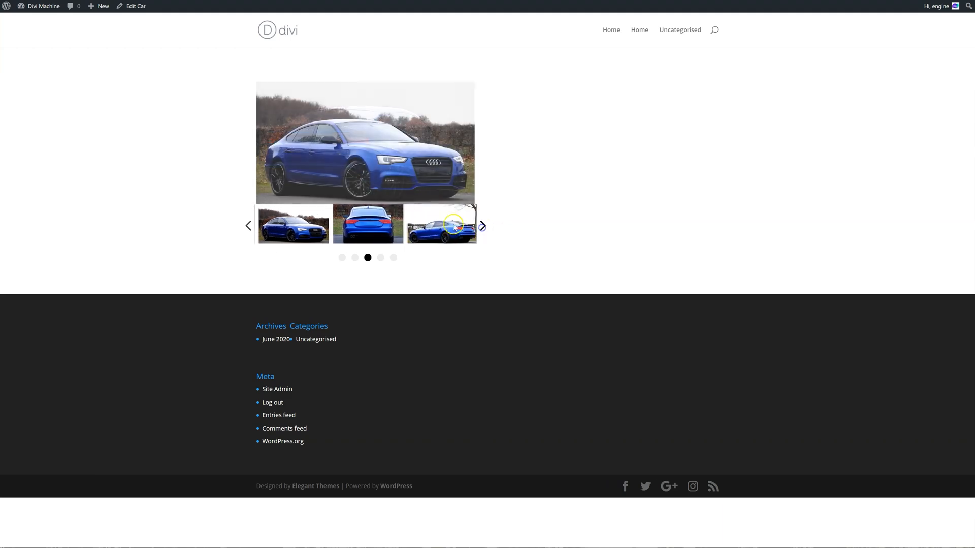
left_click(366, 145)
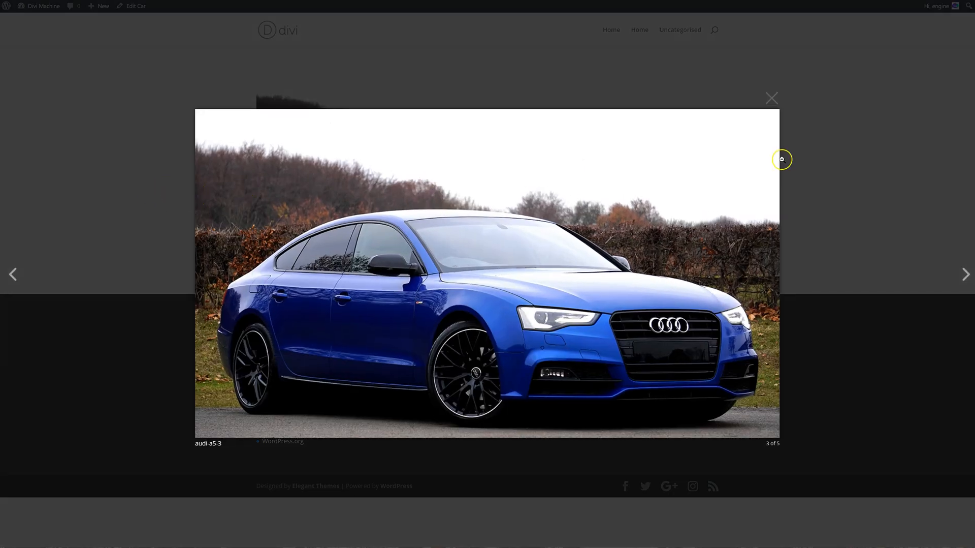
left_click(964, 275)
left_click(965, 275)
left_click(772, 97)
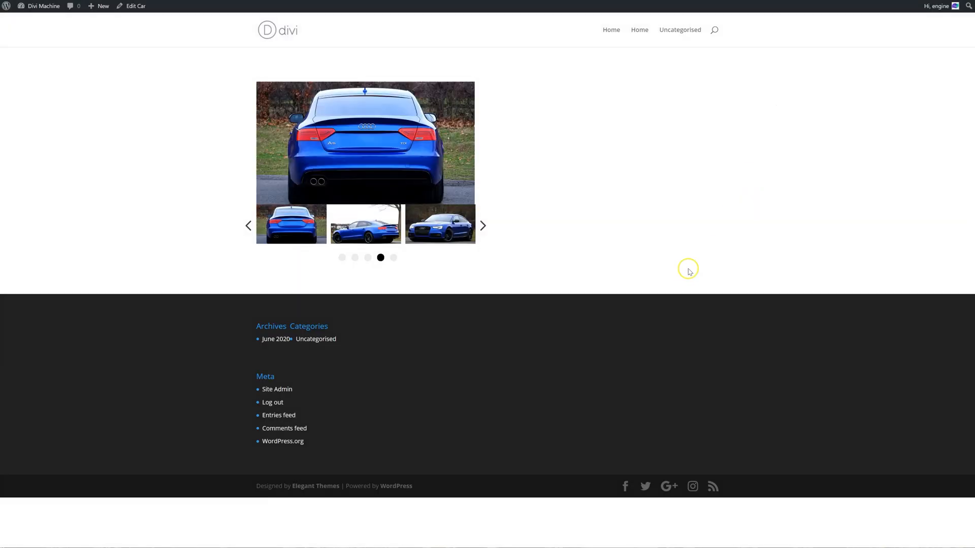
left_click(484, 226)
left_click(483, 225)
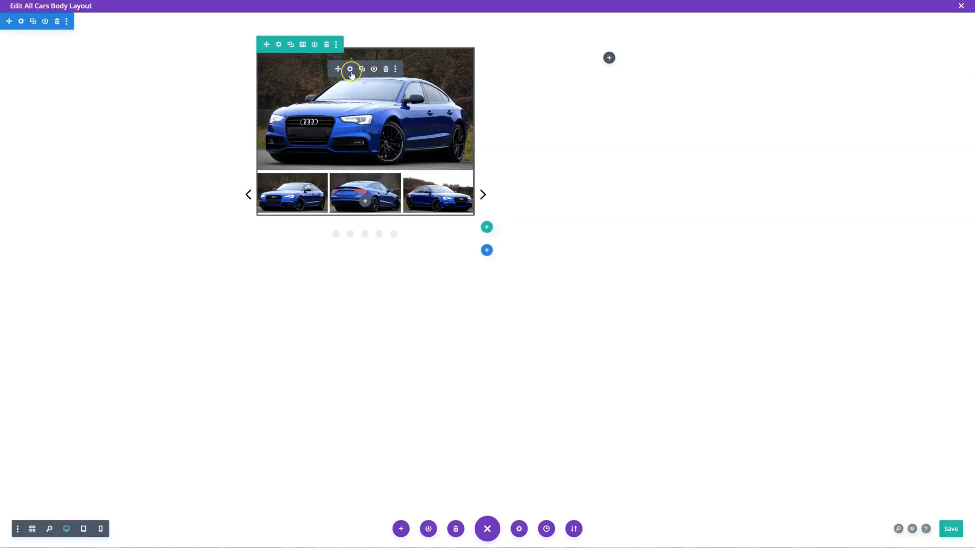
Step: In the gallery's Design settings, toggle custom arrows on and back off
left_click(350, 70)
left_click(660, 128)
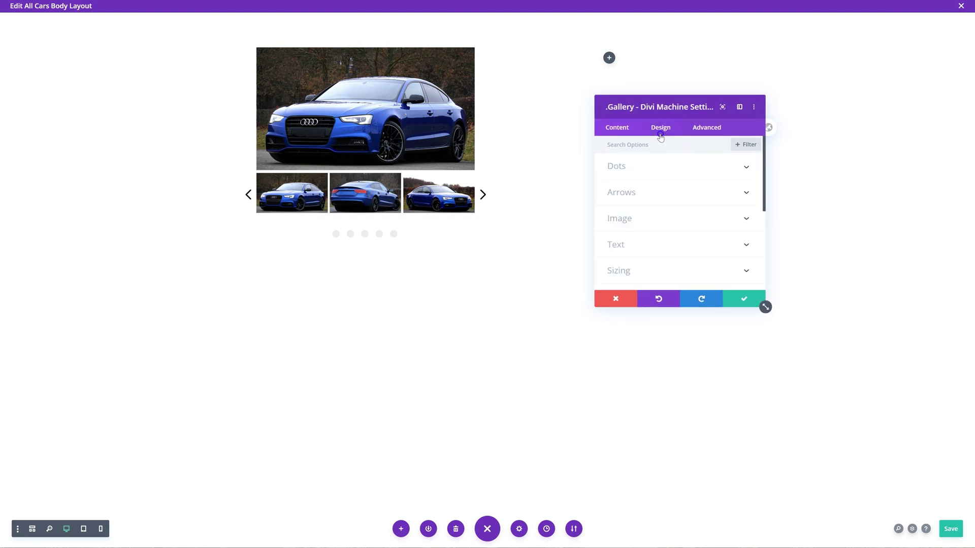
left_click(648, 193)
left_click(626, 178)
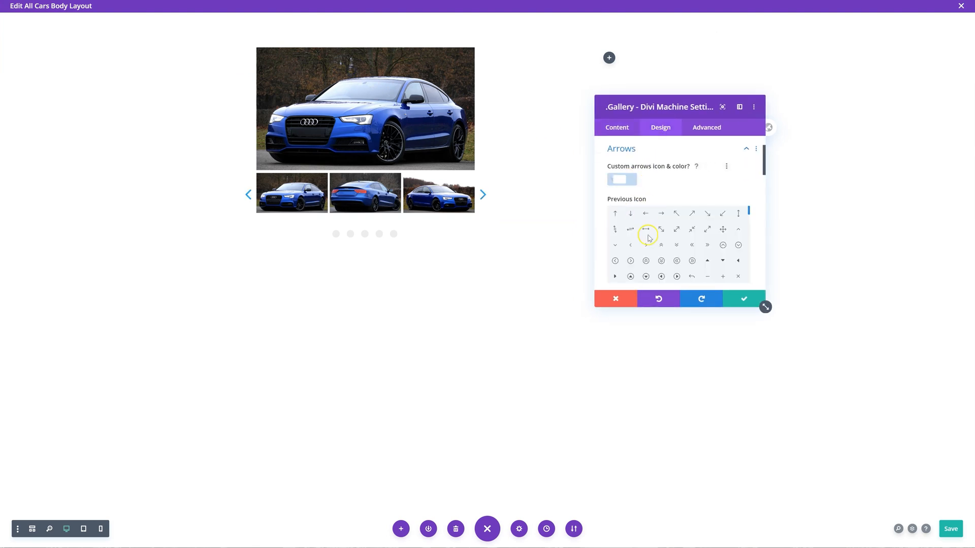
left_click(626, 179)
scroll(640, 153, "up", 2)
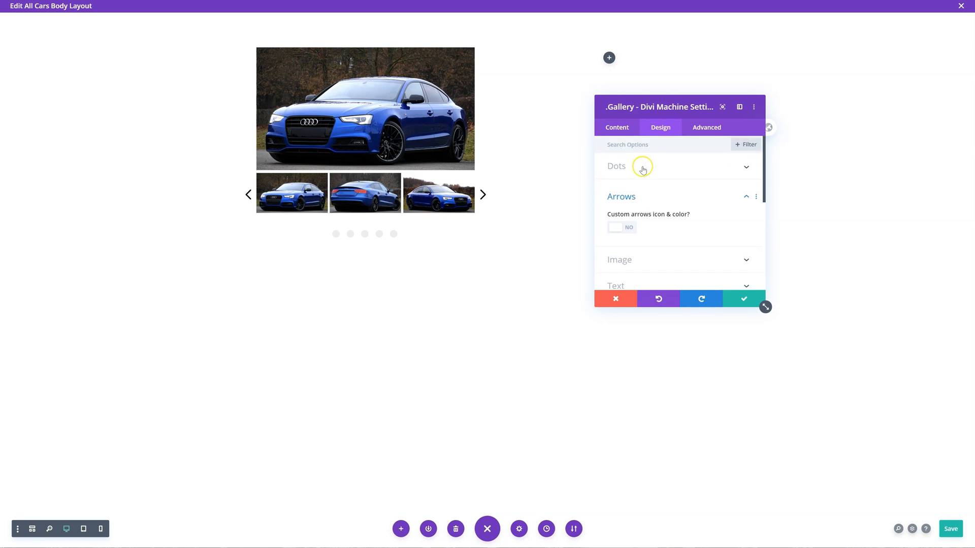
Step: Enable pagination dots with a red active dot colour and save the gallery
left_click(624, 204)
scroll(671, 229, "down", 1)
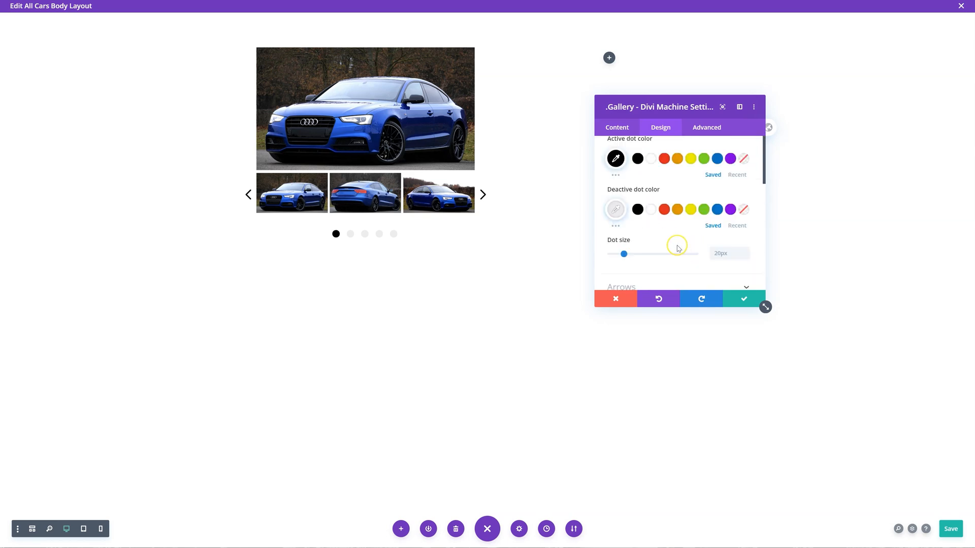
left_click(691, 158)
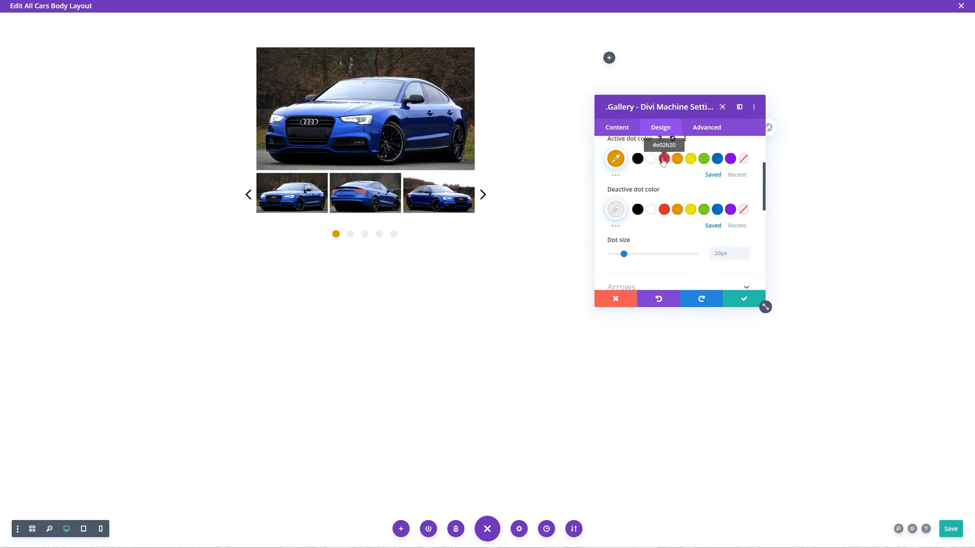
left_click(664, 158)
left_click(743, 299)
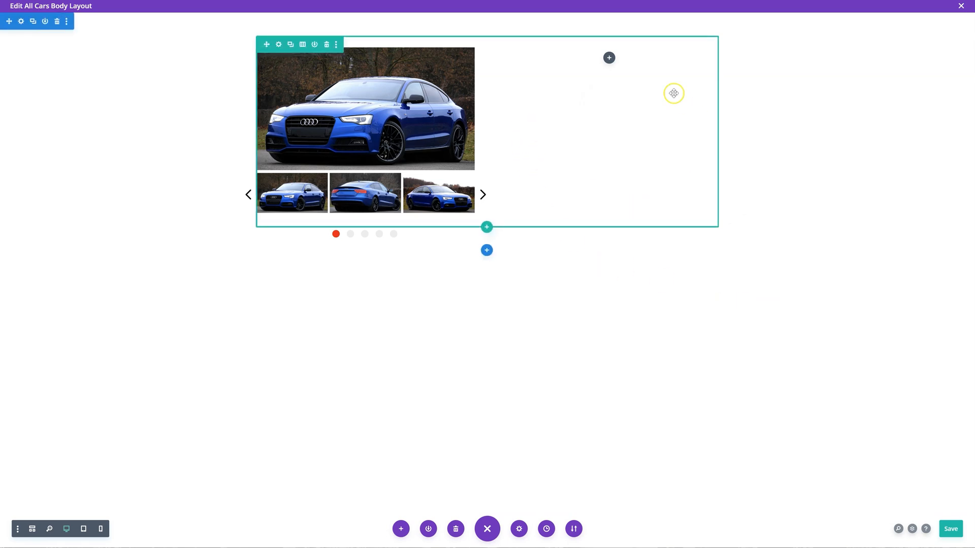
Step: Insert a Post Title module in the right column showing Audi A5
left_click(609, 57)
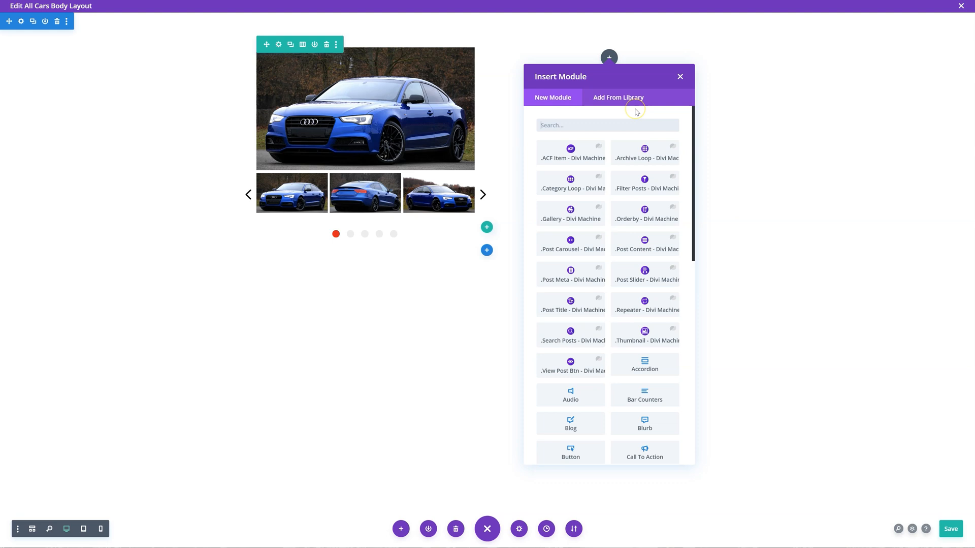
type("tit")
left_click(573, 151)
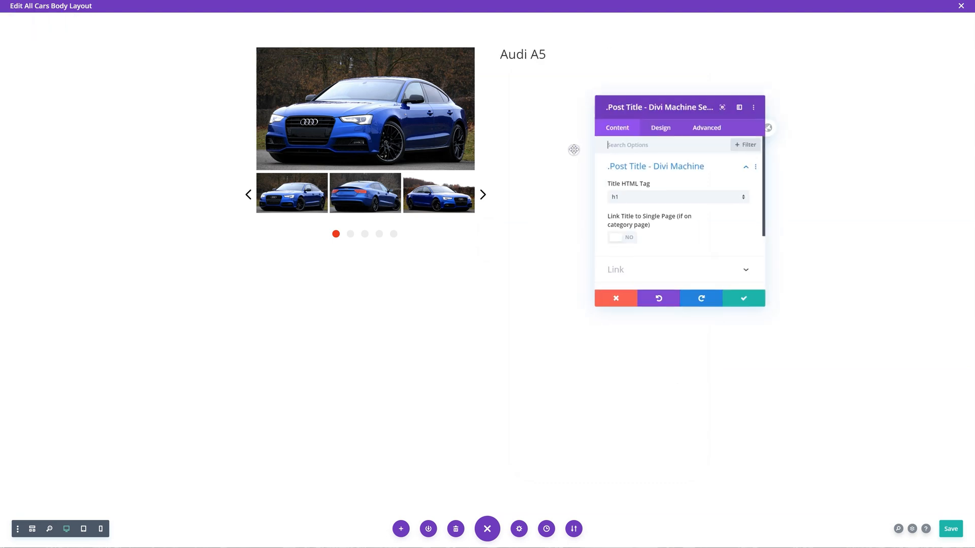
left_click(660, 126)
left_click(645, 169)
scroll(644, 174, "down", 5)
scroll(644, 174, "down", 3)
scroll(648, 182, "up", 1)
Step: Style the title text black at 48px size and save the module
left_click(650, 182)
scroll(650, 182, "down", 2)
left_click(639, 178)
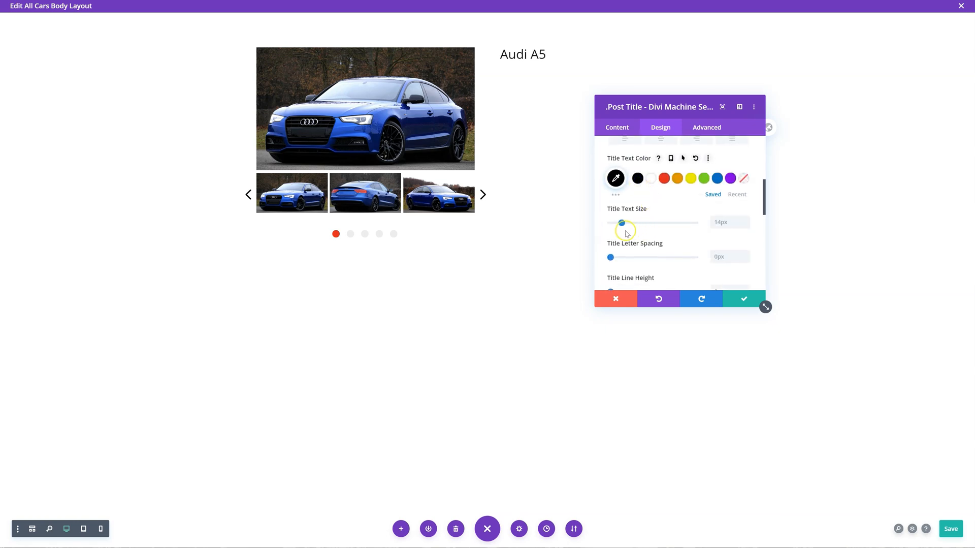
left_click_drag(622, 222, 651, 223)
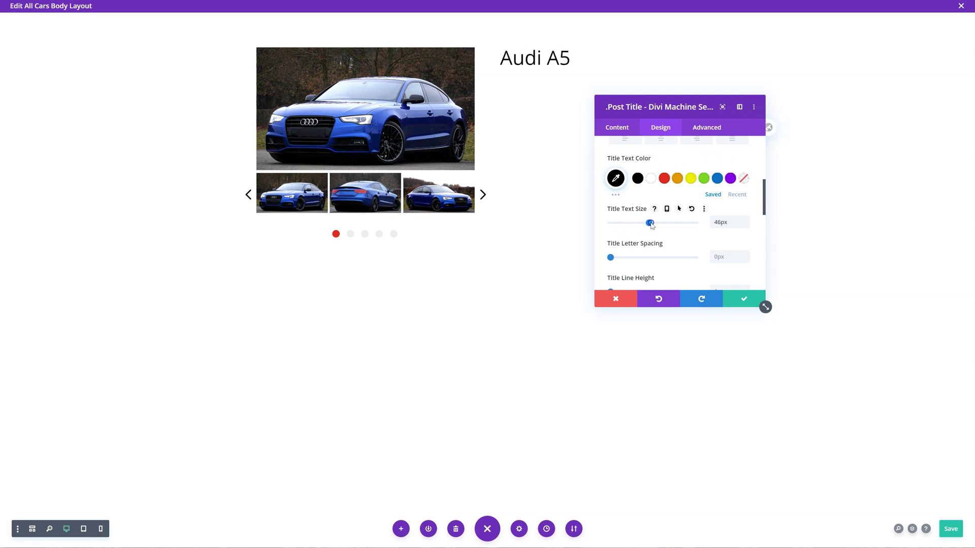
left_click(744, 298)
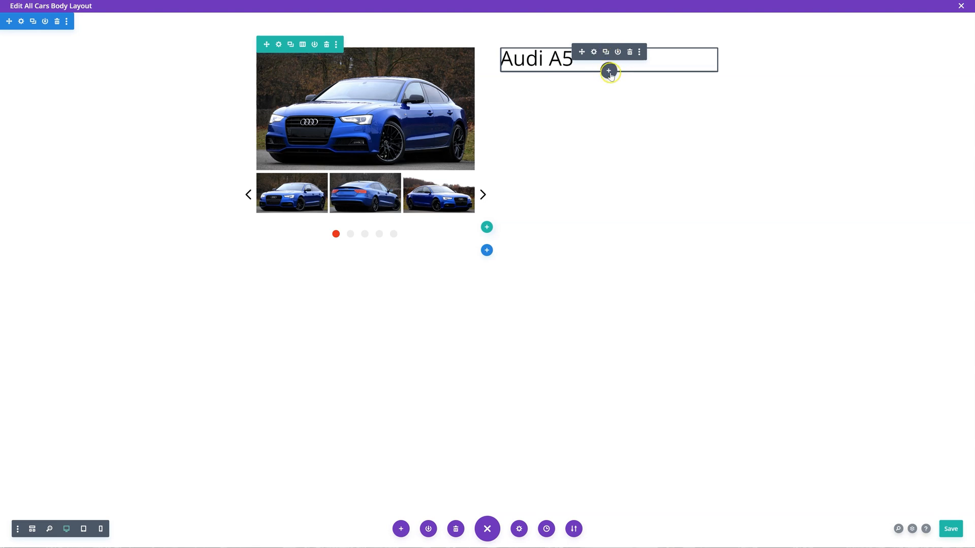
Step: Add an ACF Item module below the title showing Price - Cars with its label hidden
left_click(608, 71)
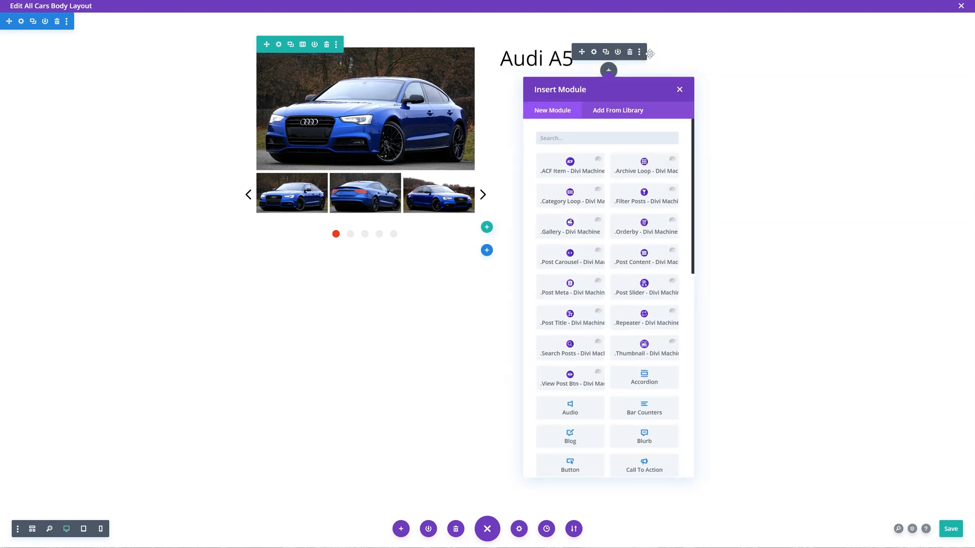
left_click(570, 166)
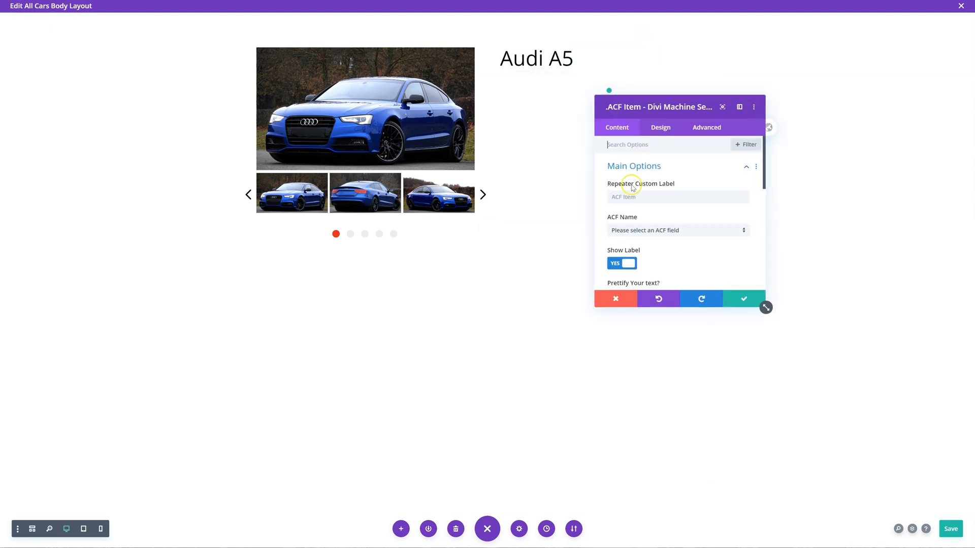
left_click_drag(661, 106, 719, 118)
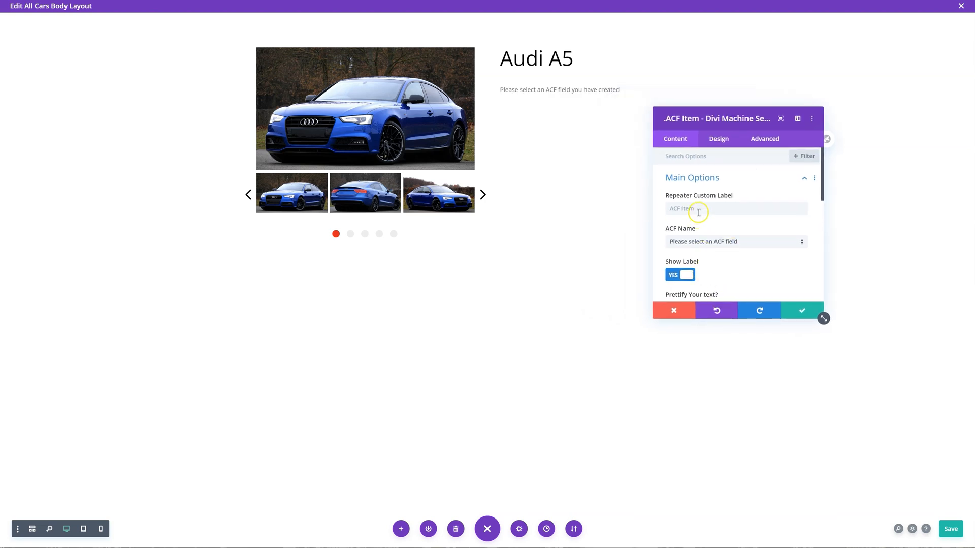
left_click(727, 241)
left_click(722, 278)
scroll(722, 252, "down", 3)
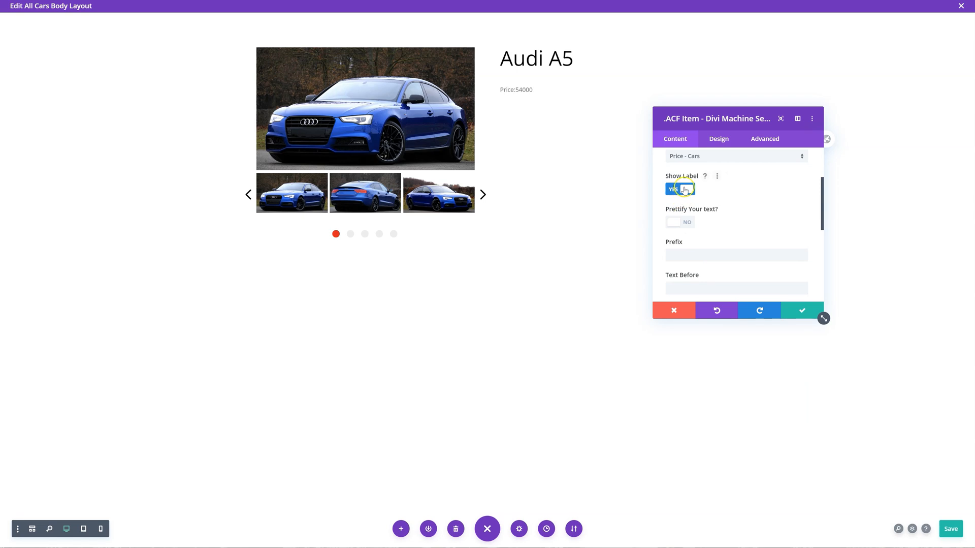
left_click(684, 189)
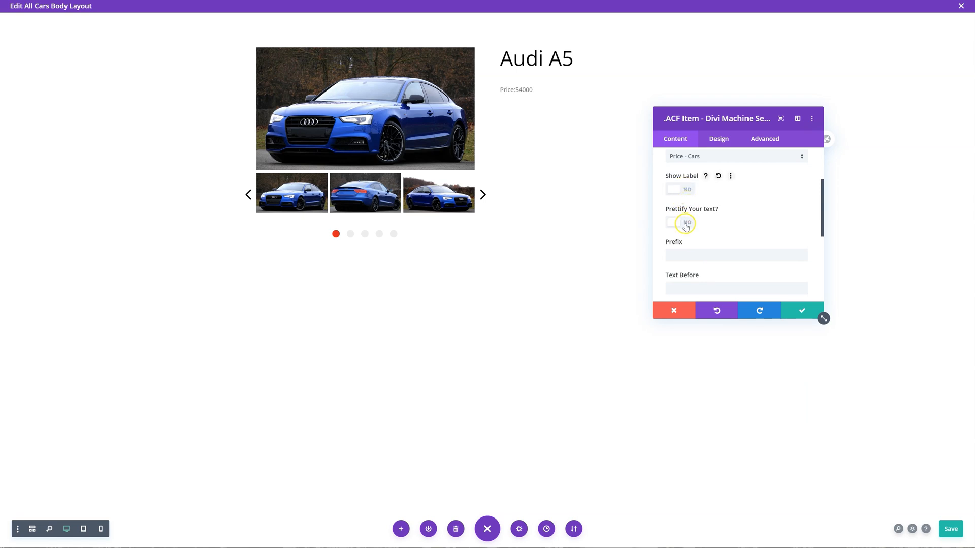
scroll(686, 224, "down", 3)
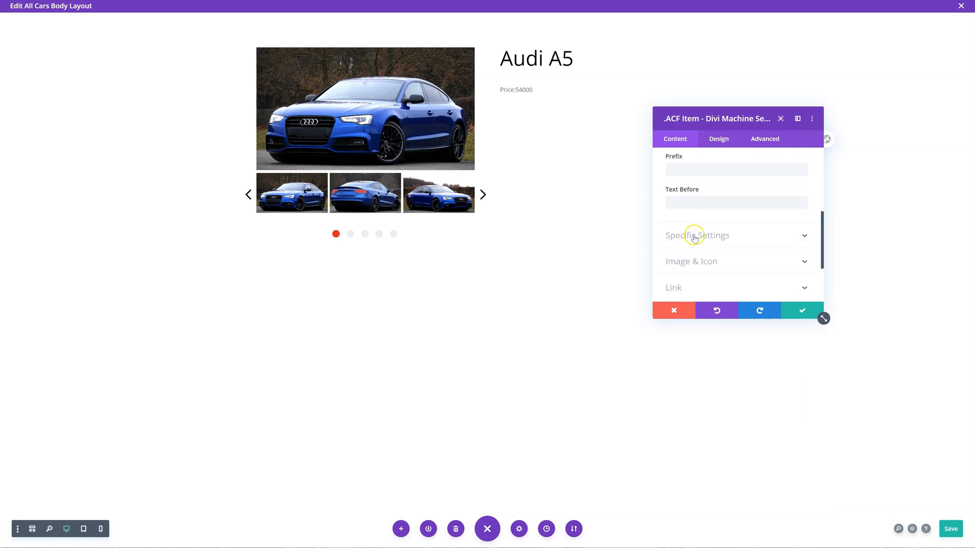
Step: Upload tag.svg and insert it as the image beside the price
left_click(694, 236)
scroll(693, 233, "down", 3)
scroll(701, 229, "down", 2)
left_click(701, 228)
scroll(704, 233, "down", 2)
scroll(709, 225, "up", 2)
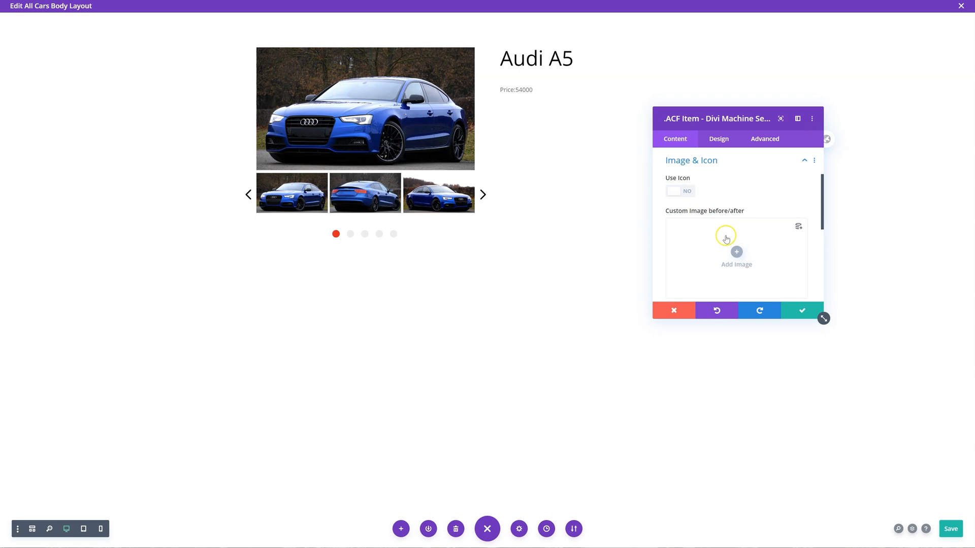
left_click(736, 251)
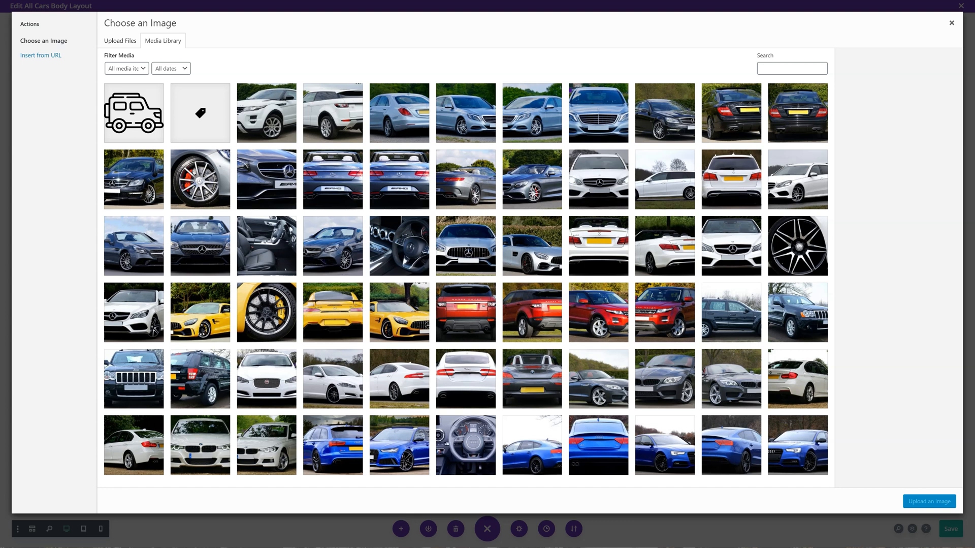
left_click_drag(800, 245, 358, 188)
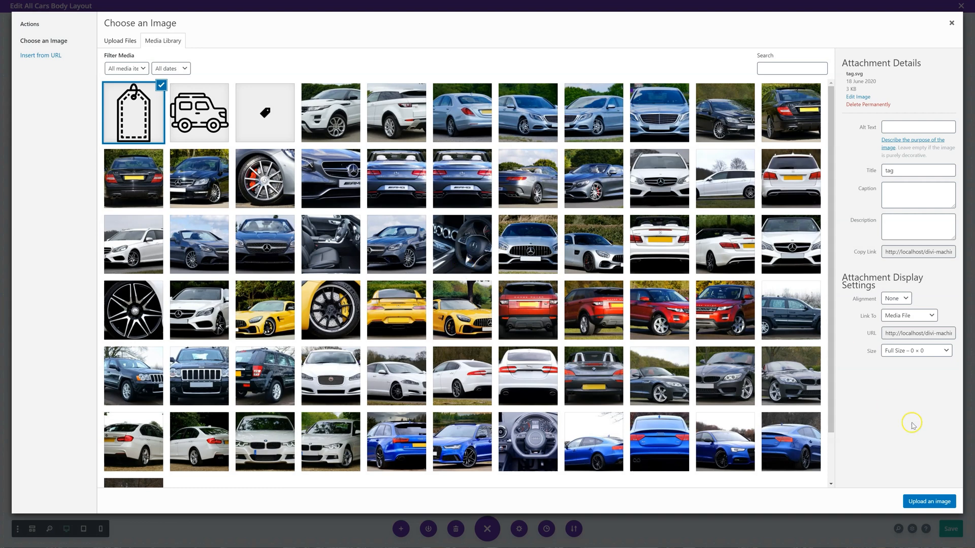
left_click(929, 501)
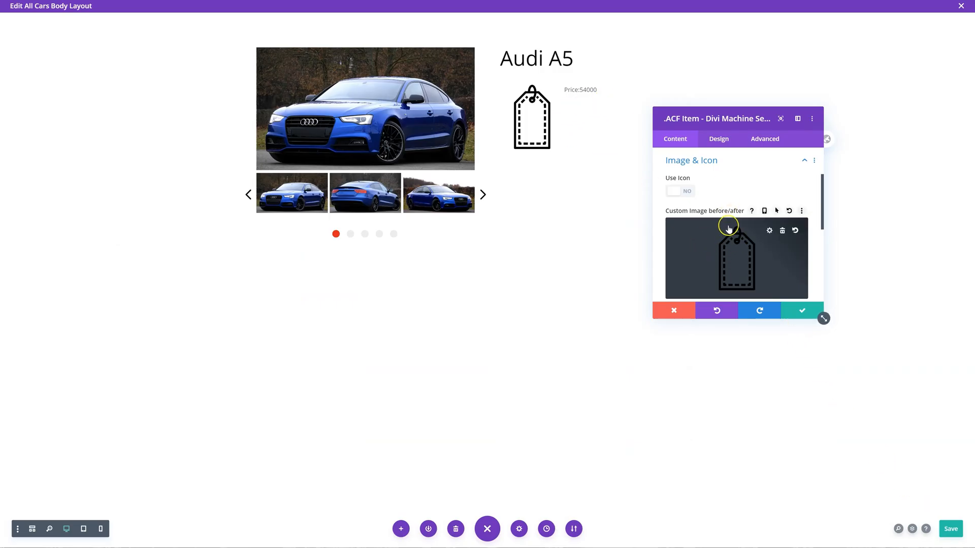
scroll(730, 227, "down", 3)
Step: Set the tag image's max width and enlarge the price item text in the Design options
left_click(785, 281)
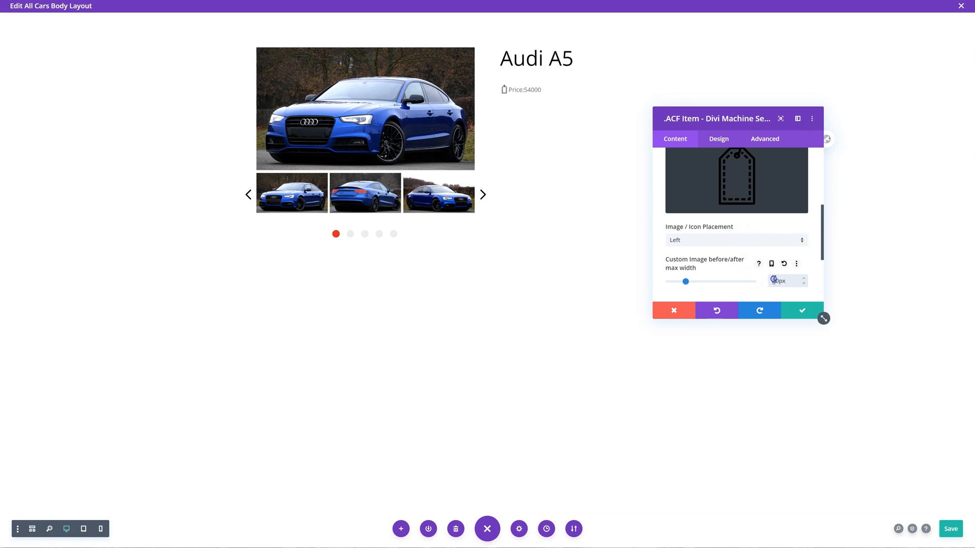
type("30")
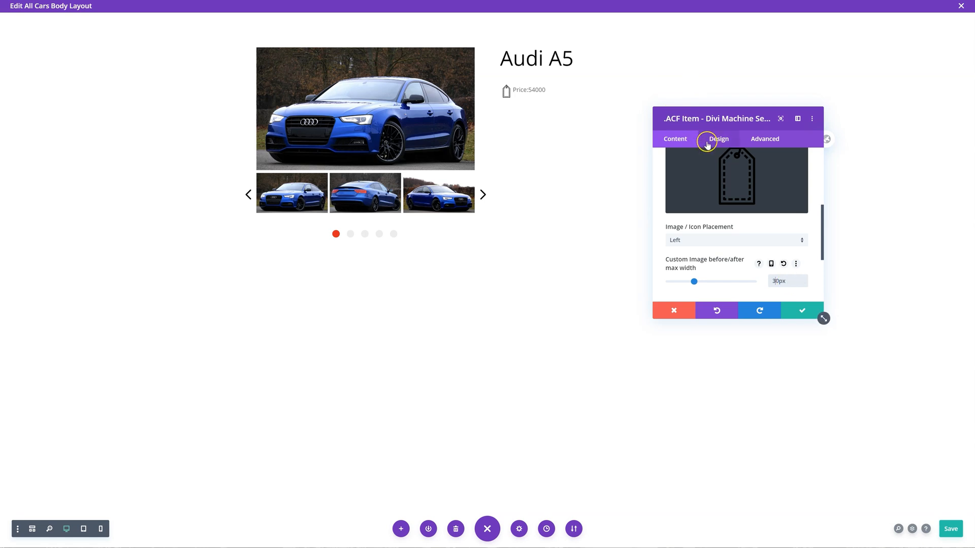
left_click(718, 138)
left_click(730, 228)
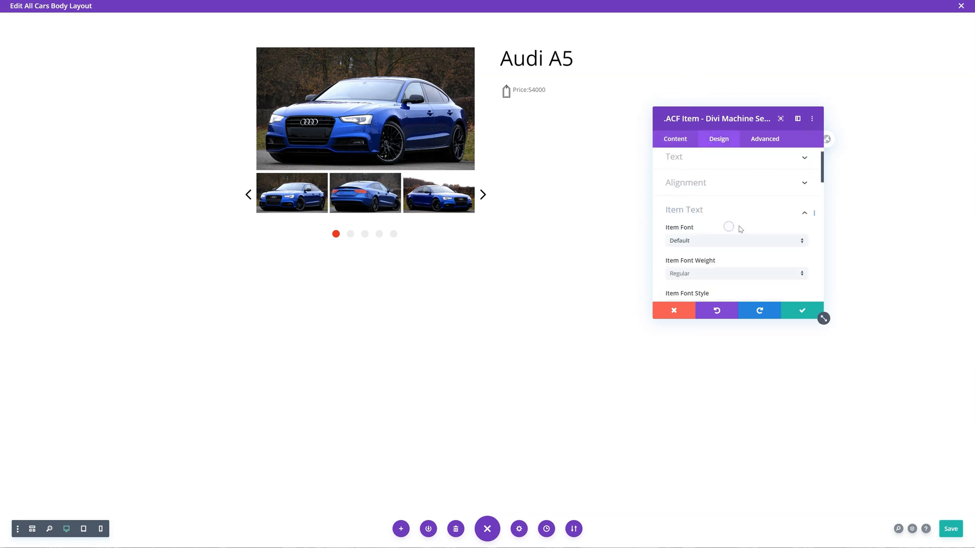
scroll(730, 229, "down", 5)
left_click_drag(680, 246, 688, 245)
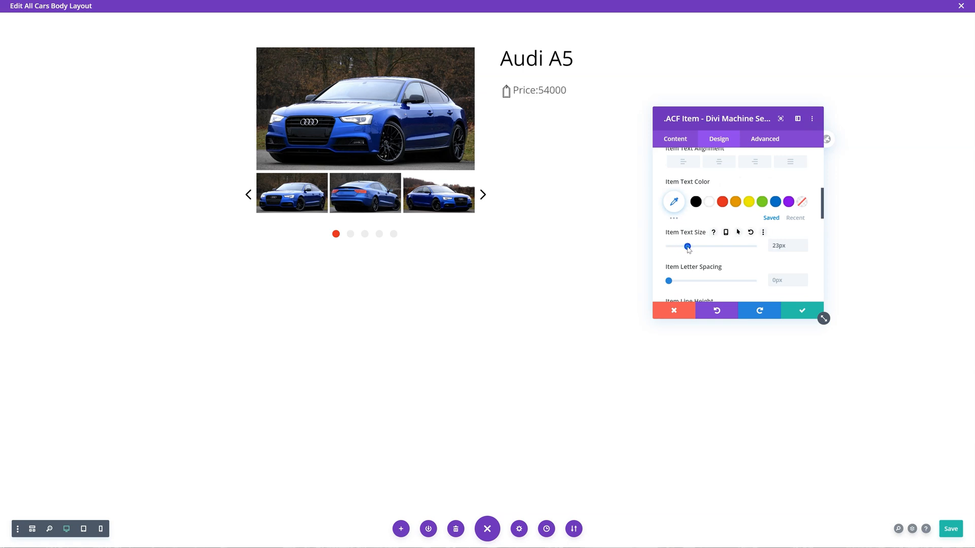
Step: Format the price with thousands separators and a £ prefix, then save the layout
left_click(675, 138)
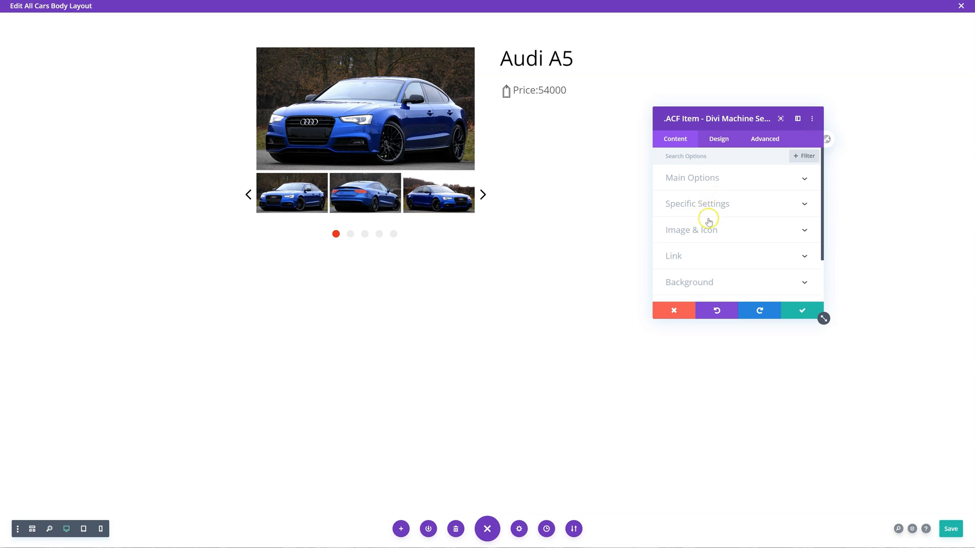
left_click(708, 181)
scroll(709, 214, "down", 3)
scroll(711, 243, "down", 2)
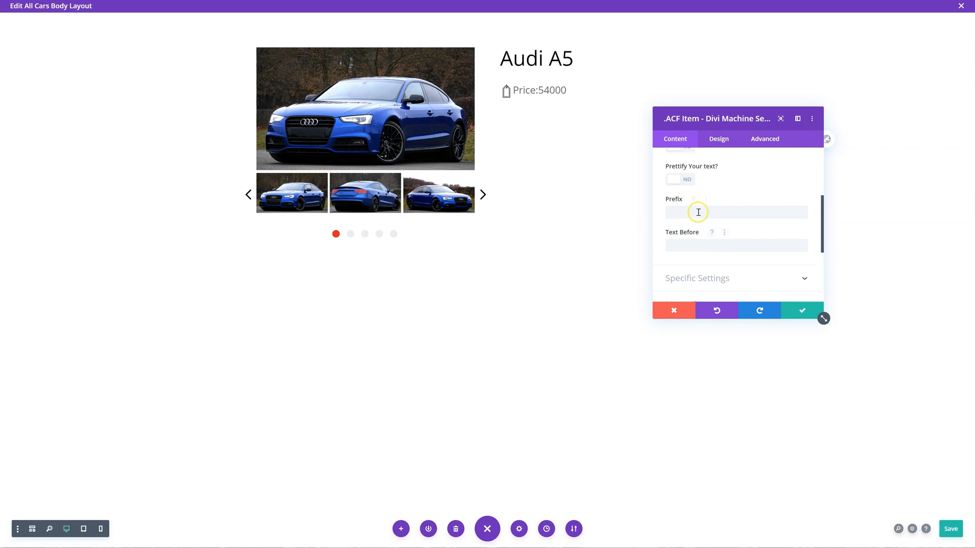
left_click(686, 180)
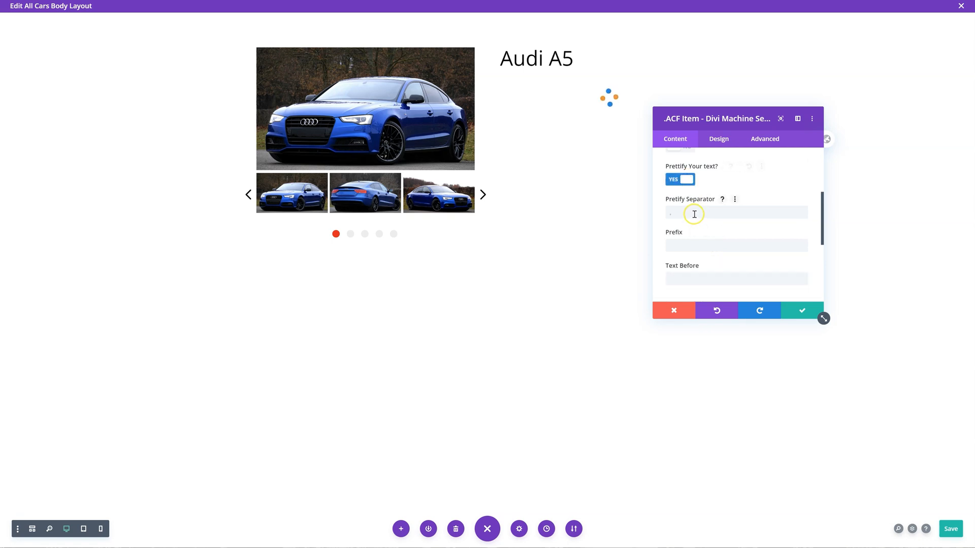
left_click(696, 244)
type("£")
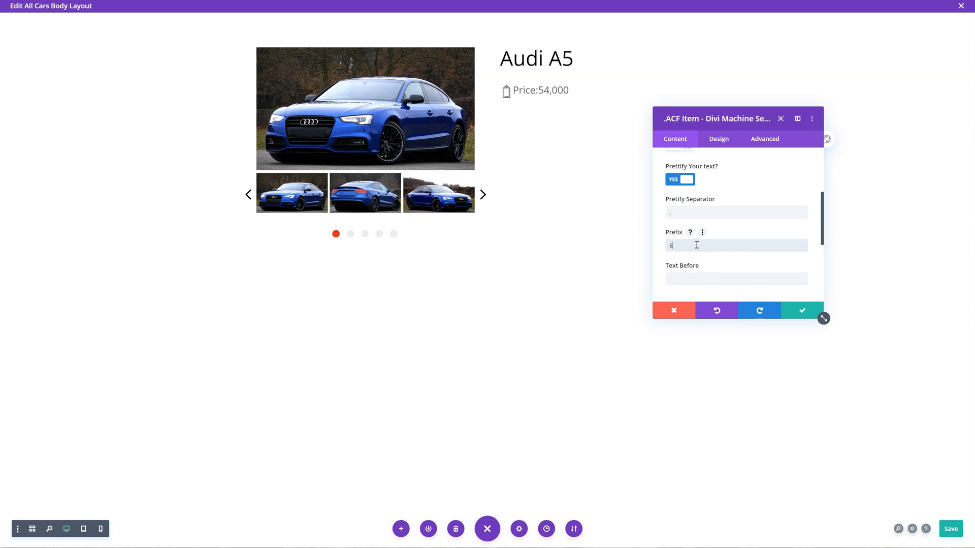
left_click(802, 310)
left_click(802, 311)
left_click(951, 528)
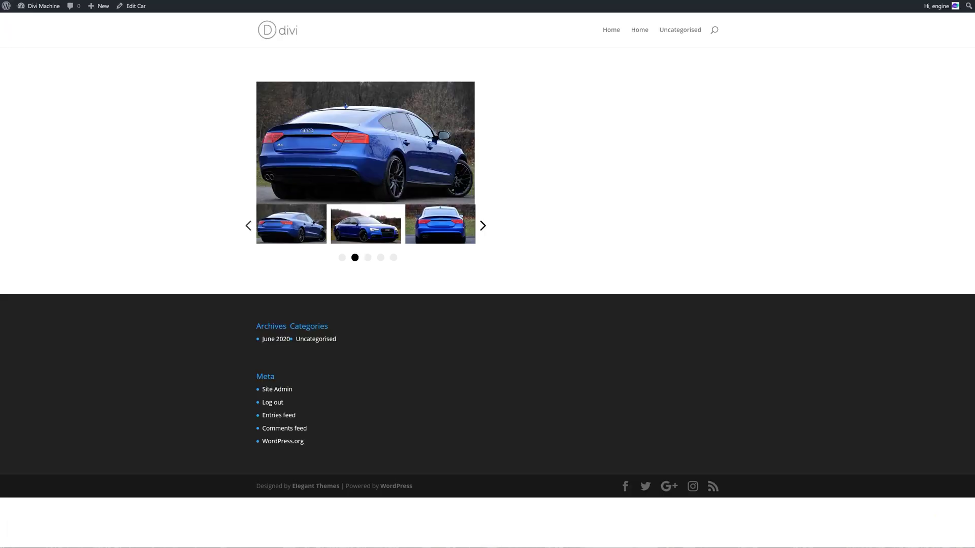
Step: Reload the live Audi A5 page to check the saved slider gallery layout
right_click(602, 106)
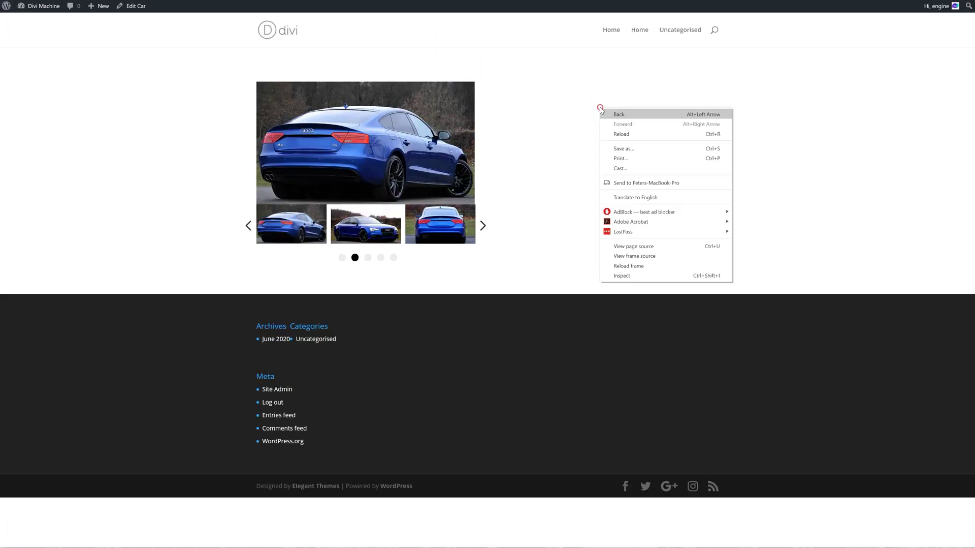
left_click(648, 133)
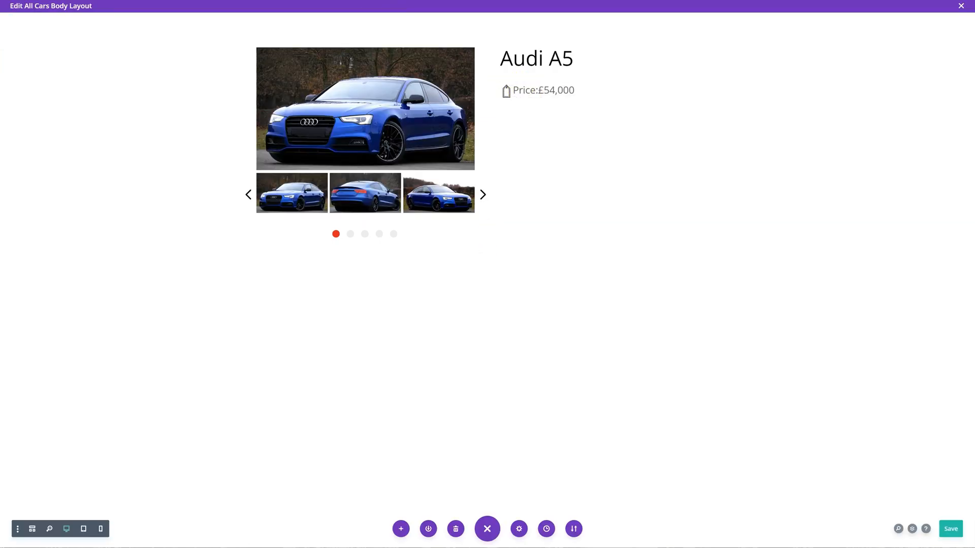
mouse_move(556, 93)
mouse_move(584, 215)
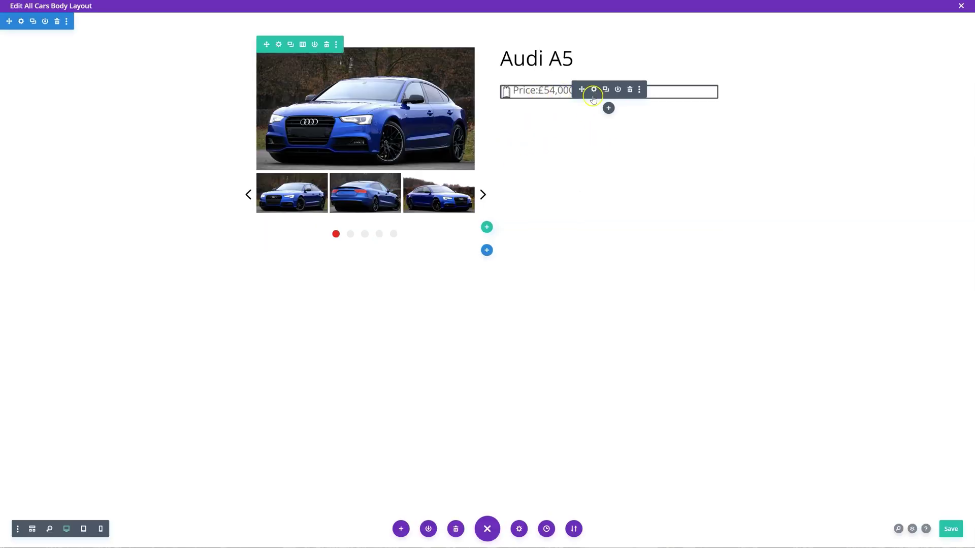
Step: Raise the price item's line height to 1.4em, save the layout and reload the live page
left_click(594, 90)
left_click(718, 138)
left_click(714, 230)
scroll(714, 233, "down", 3)
scroll(713, 233, "down", 3)
scroll(701, 233, "down", 2)
left_click_drag(669, 236, 686, 237)
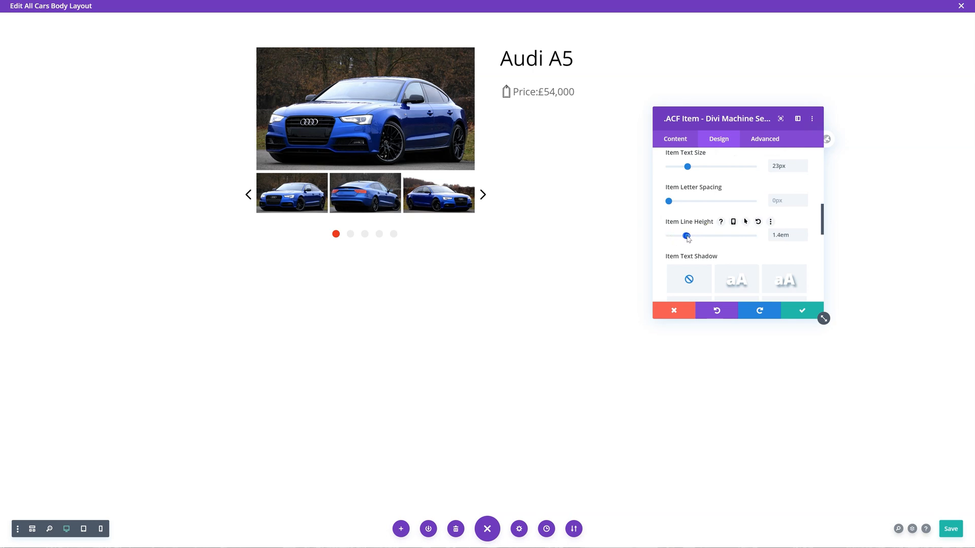
left_click(802, 309)
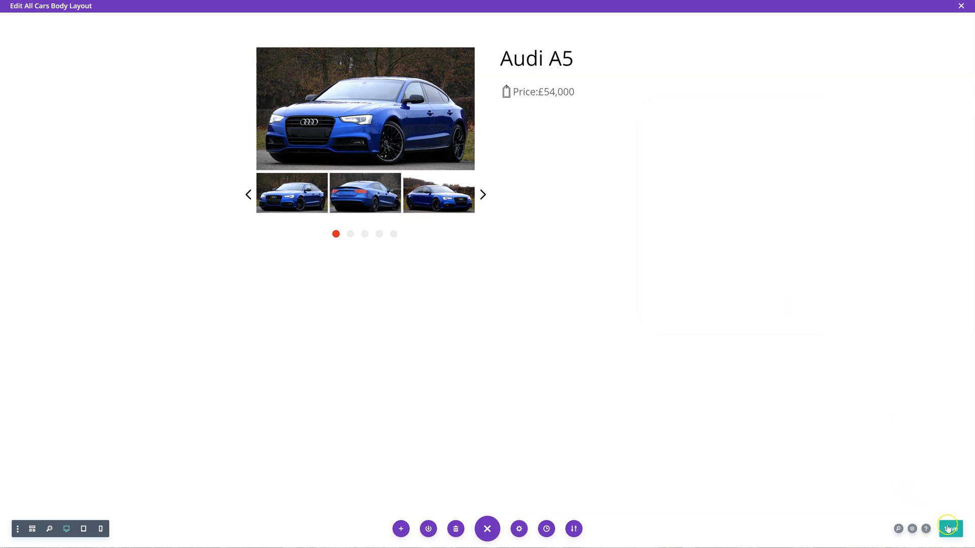
left_click(951, 527)
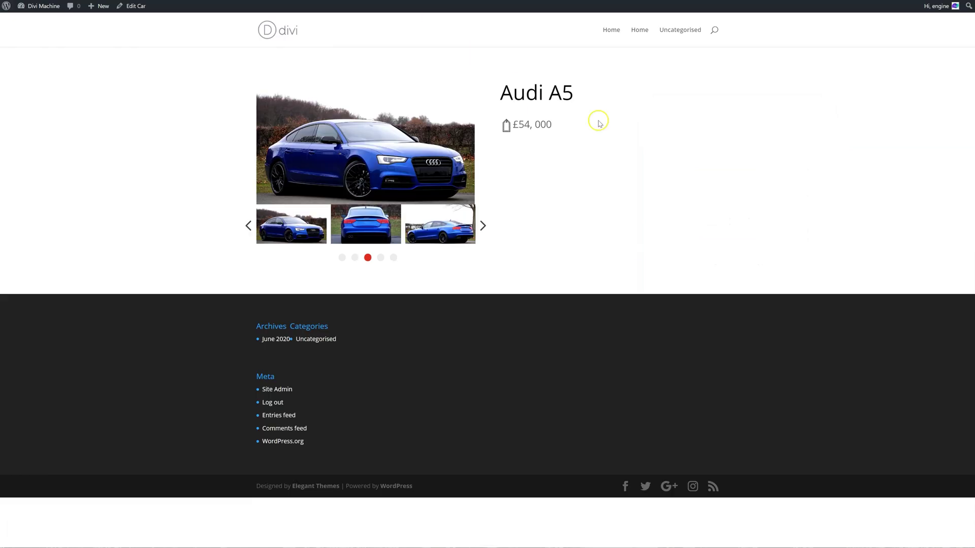
right_click(663, 114)
left_click(701, 144)
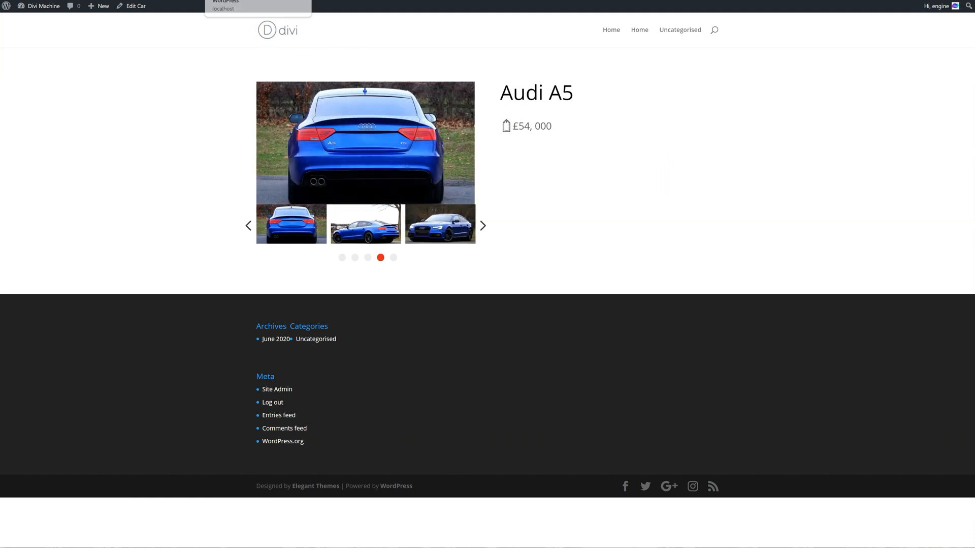
Step: Add a tag named New to the Audi A5 in admin, update the post and return to the front end
right_click(136, 6)
key("Escape")
left_click(135, 6)
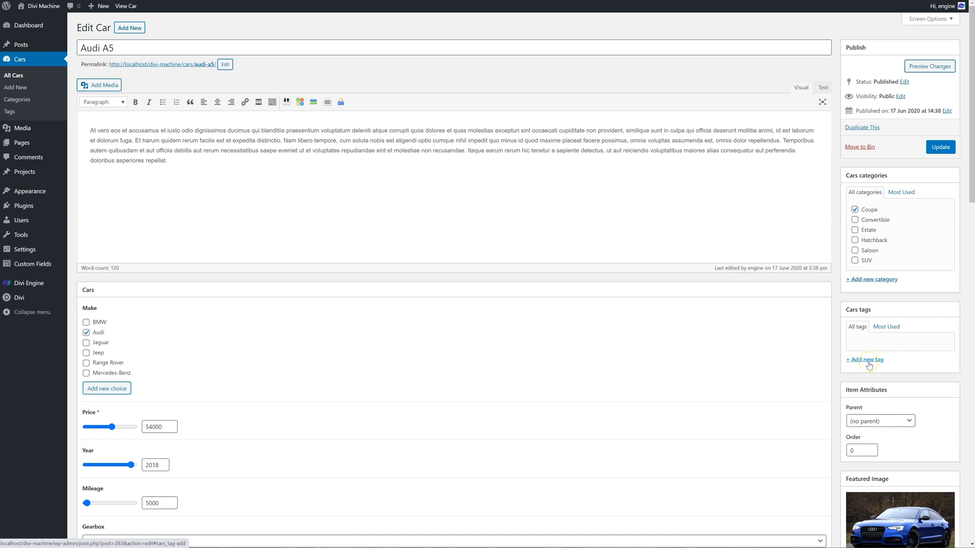
left_click(867, 359)
type("New")
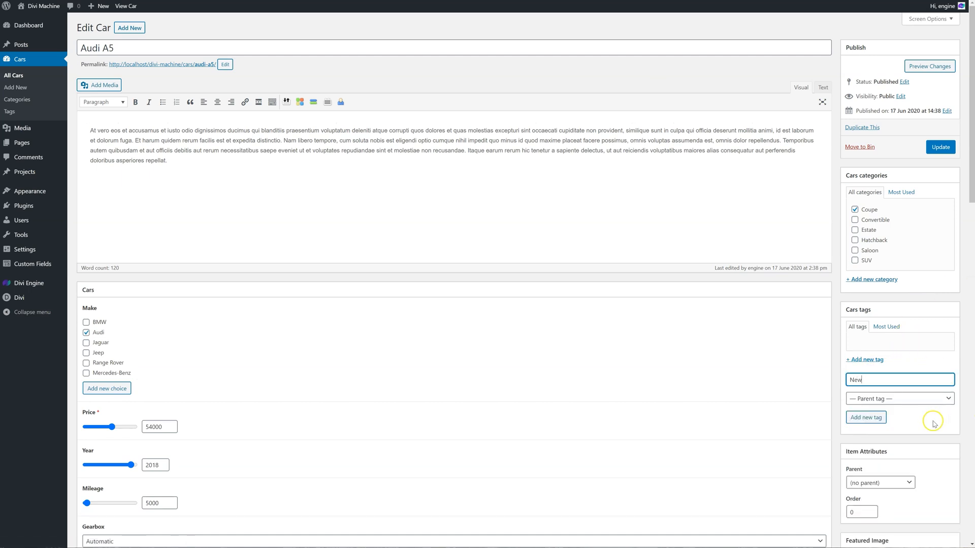
left_click(867, 416)
left_click(940, 147)
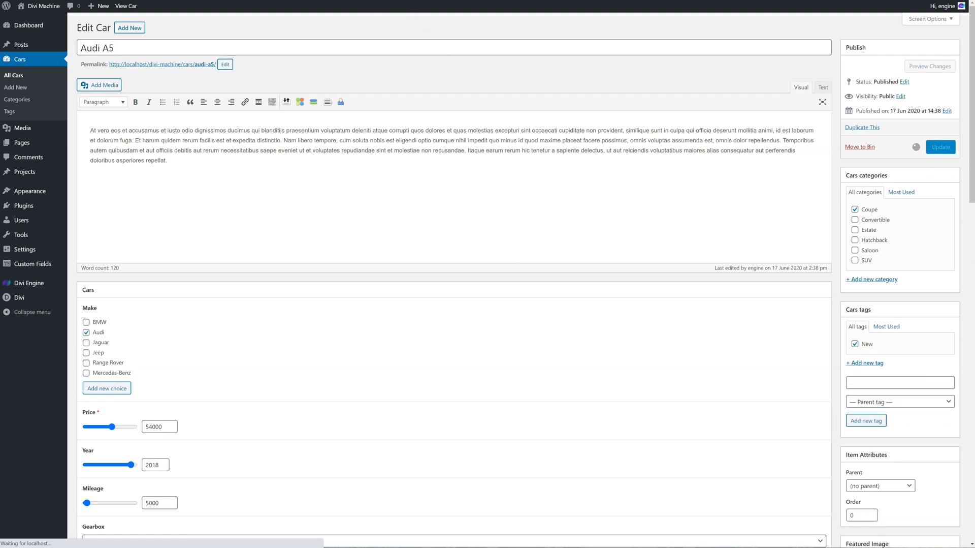
key("ctrl+Tab")
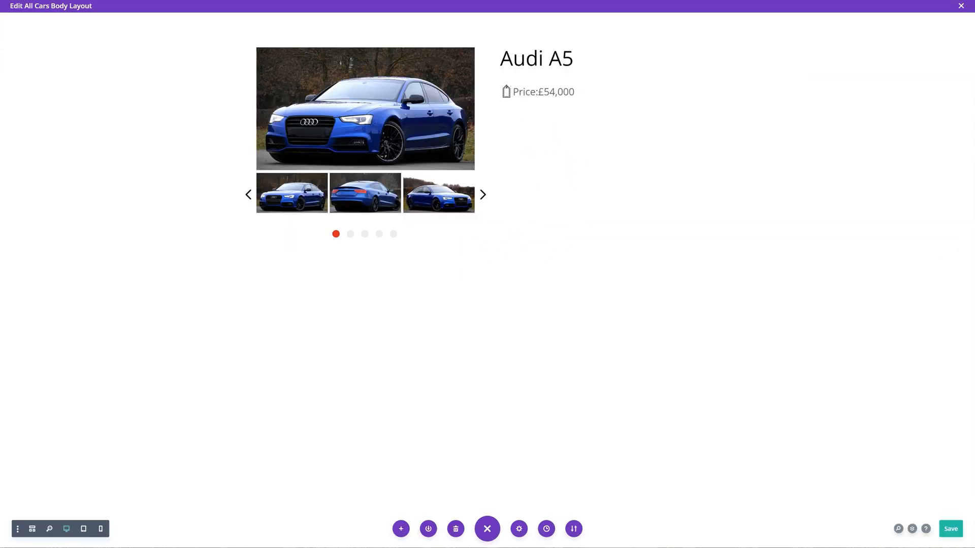
mouse_move(488, 131)
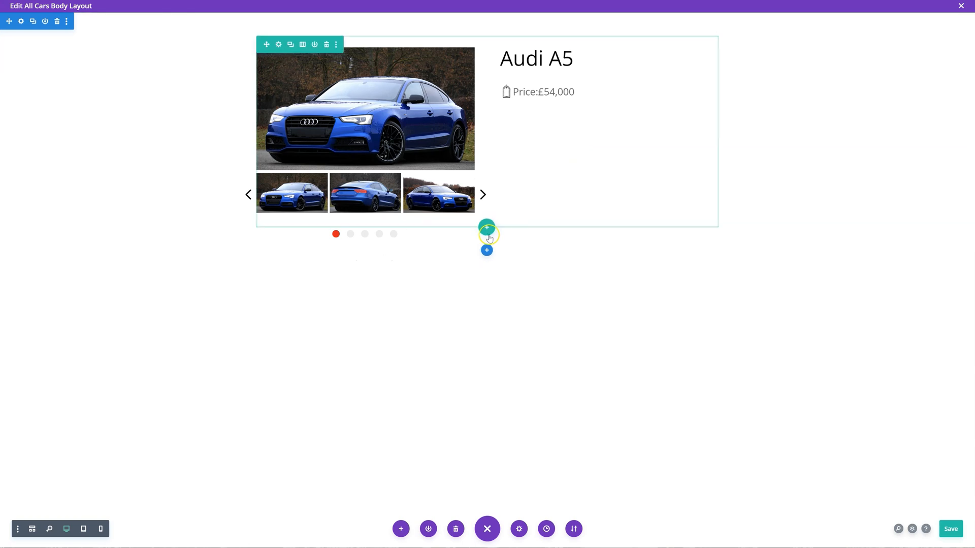
Step: Add a one-column row under the gallery holding a Divi Machine Post Content module
left_click(488, 228)
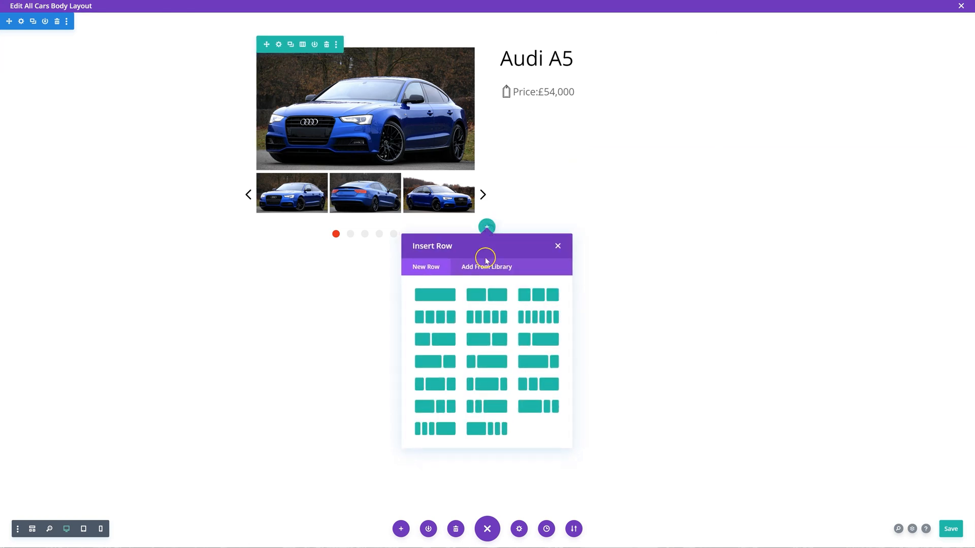
left_click(435, 291)
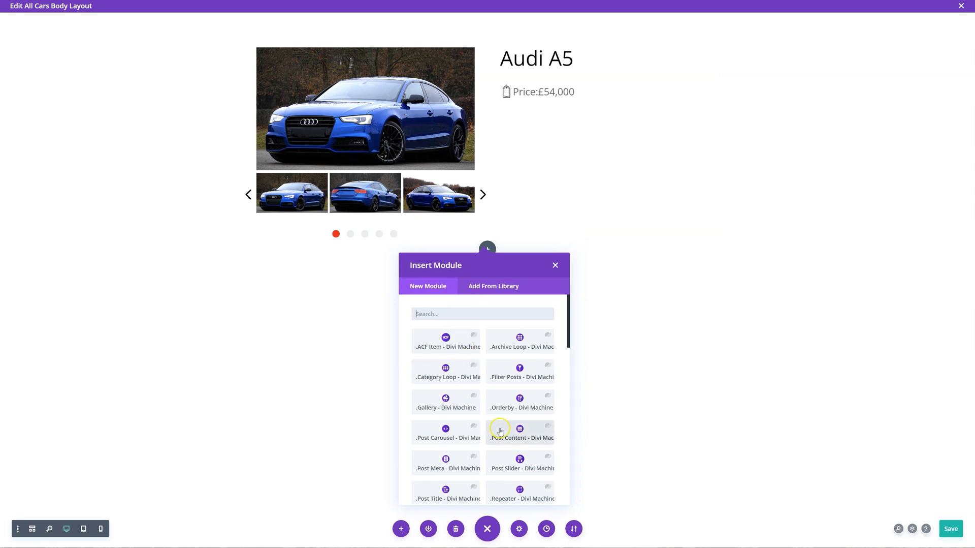
left_click(522, 432)
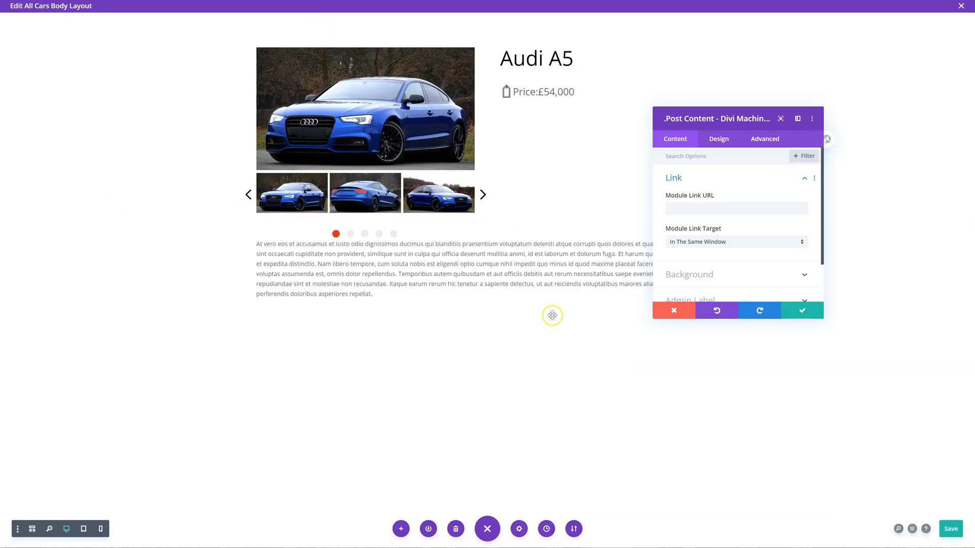
left_click(793, 310)
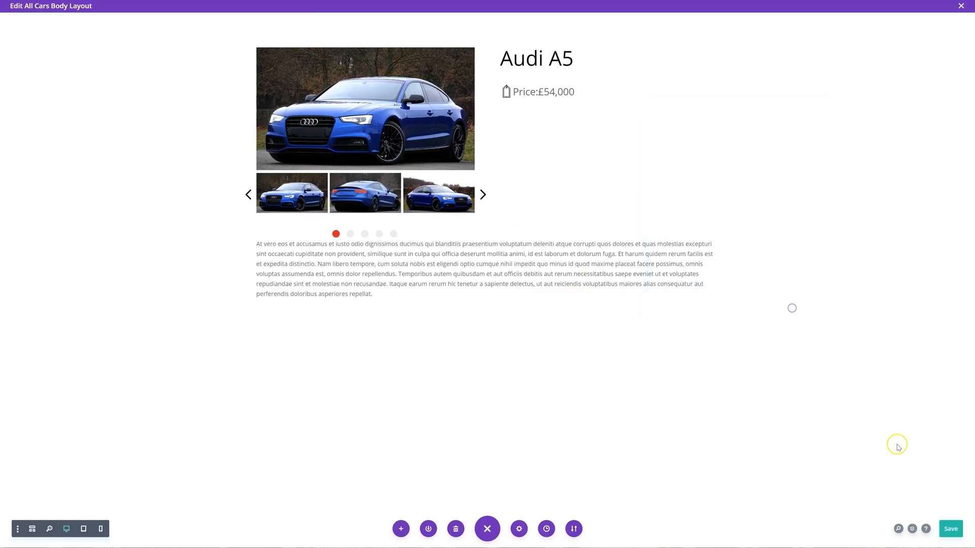
Step: Save the layout, reload the live page to see the description, then return to the Edit Car tab
left_click(951, 527)
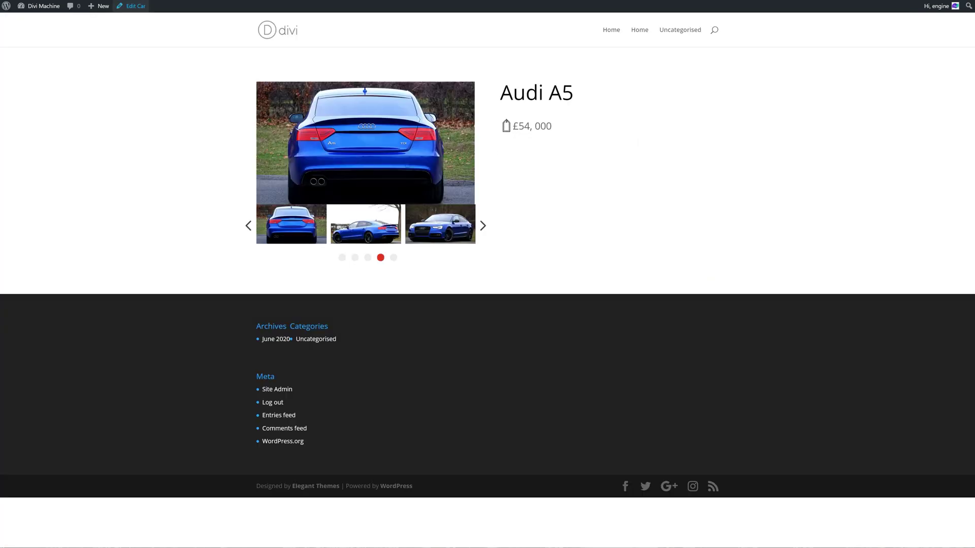
right_click(632, 134)
left_click(671, 161)
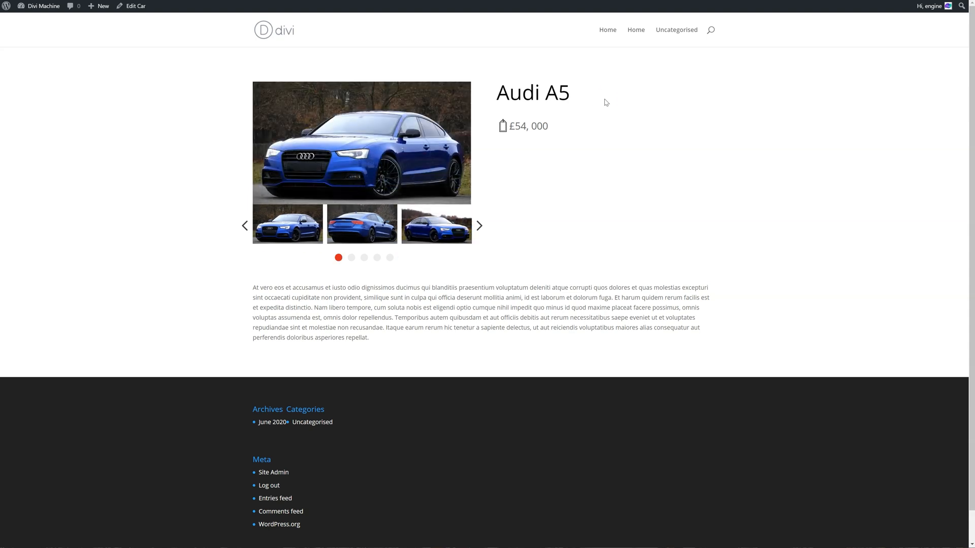
key("ctrl+Tab")
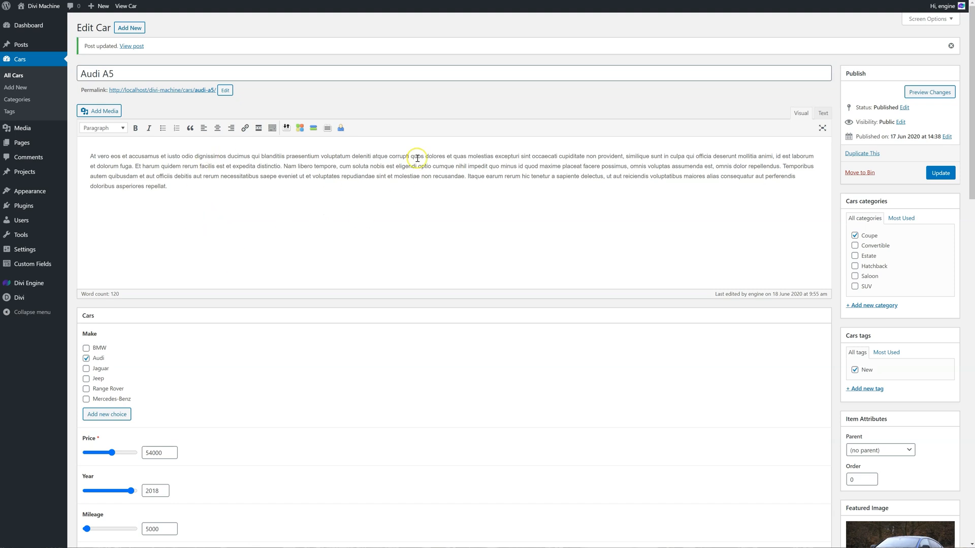
mouse_move(19, 297)
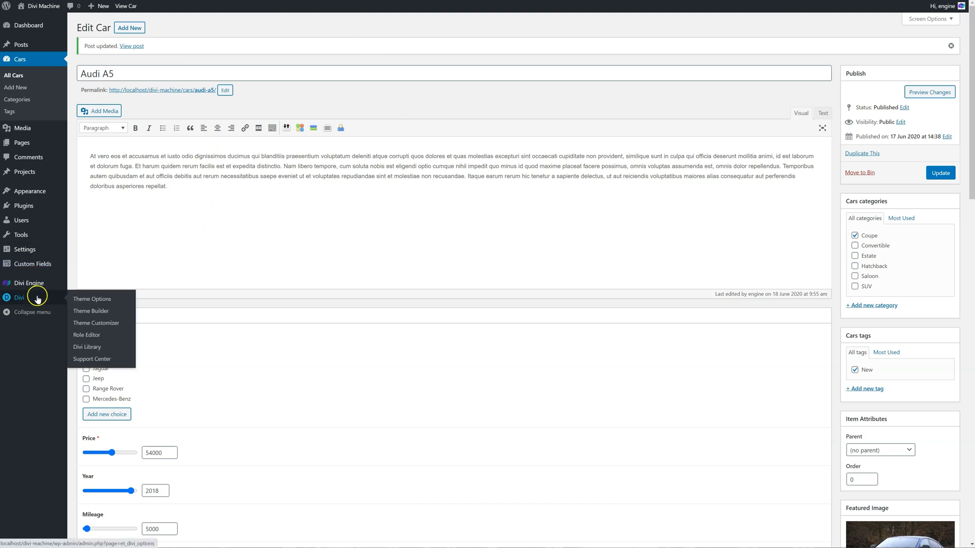
Step: Enable the Divi Builder for the Cars post type in Theme Options and save
right_click(90, 299)
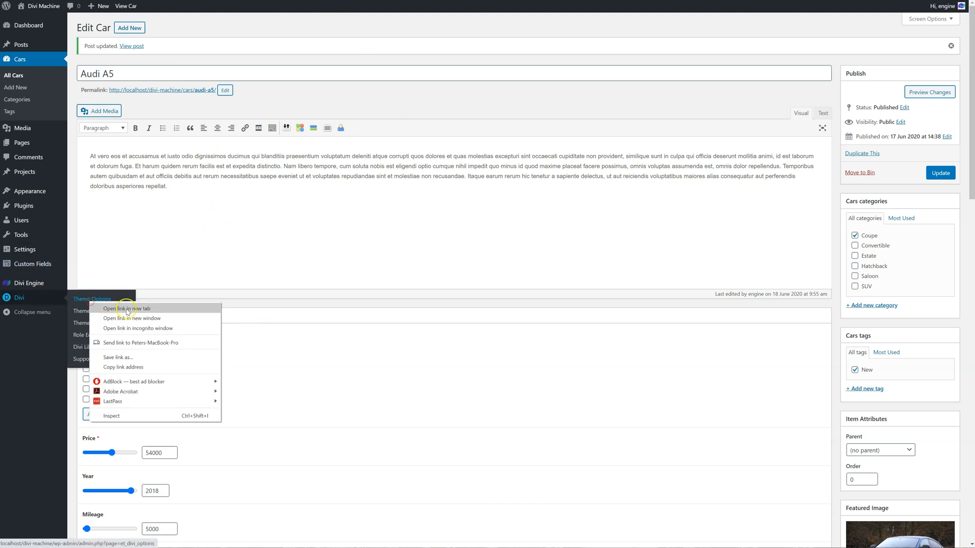
left_click(90, 299)
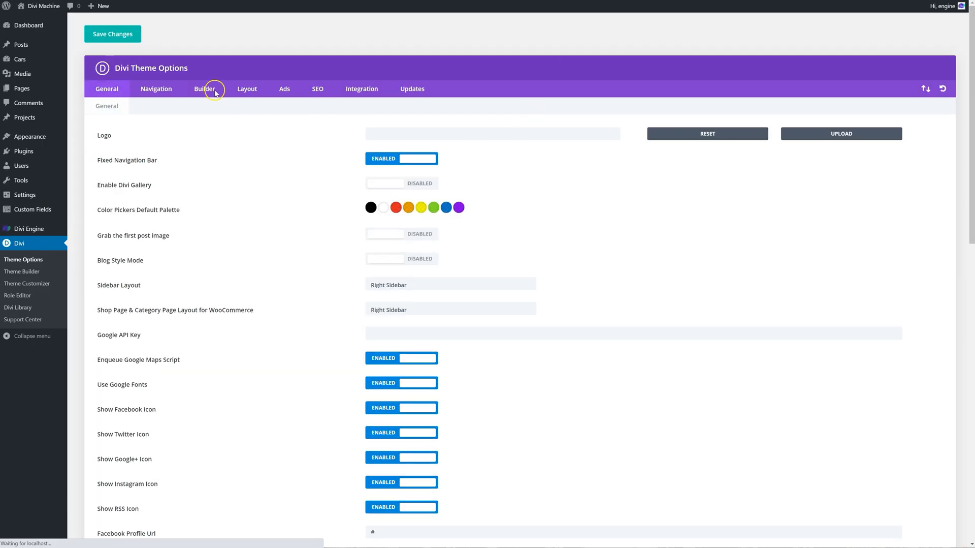
left_click(203, 88)
left_click(705, 144)
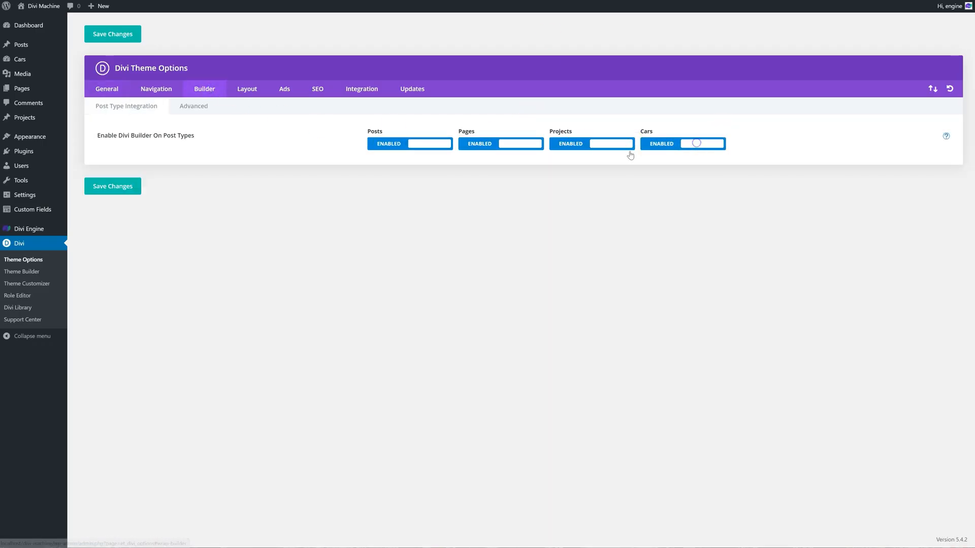
left_click(113, 186)
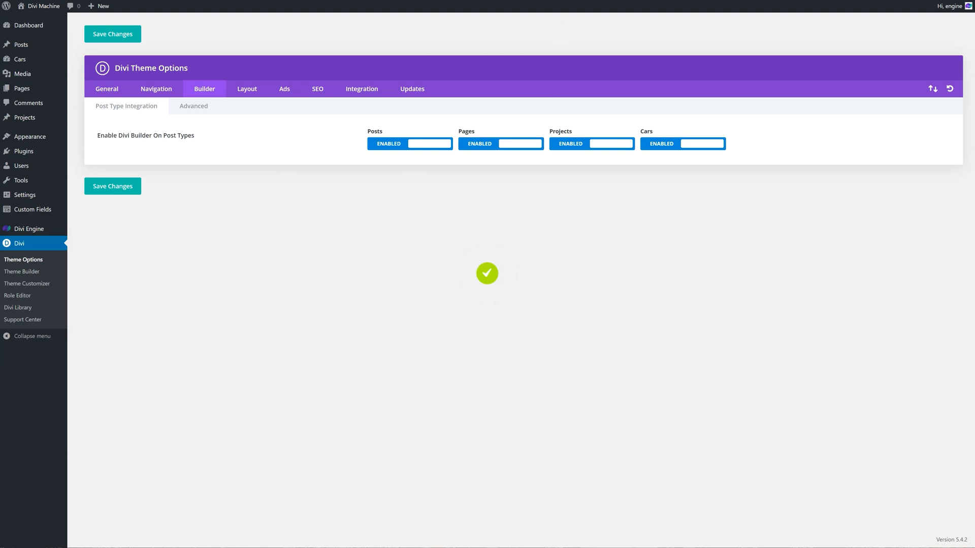
Step: Reload the Audi A5 edit screen so it picks up the builder
key("ctrl+Tab")
right_click(462, 119)
left_click(507, 147)
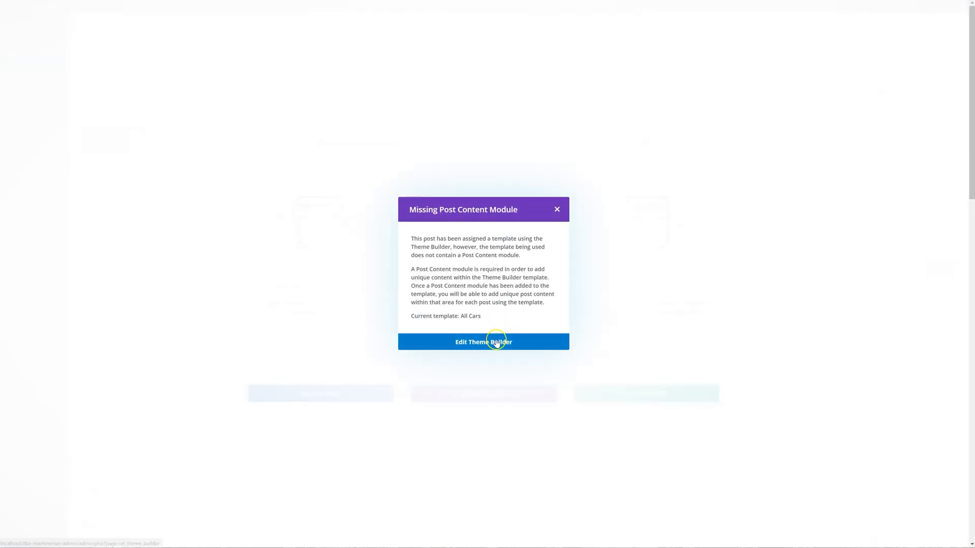
Step: Replace the default text module with an Image module showing the blue Audi front photo
left_click(557, 209)
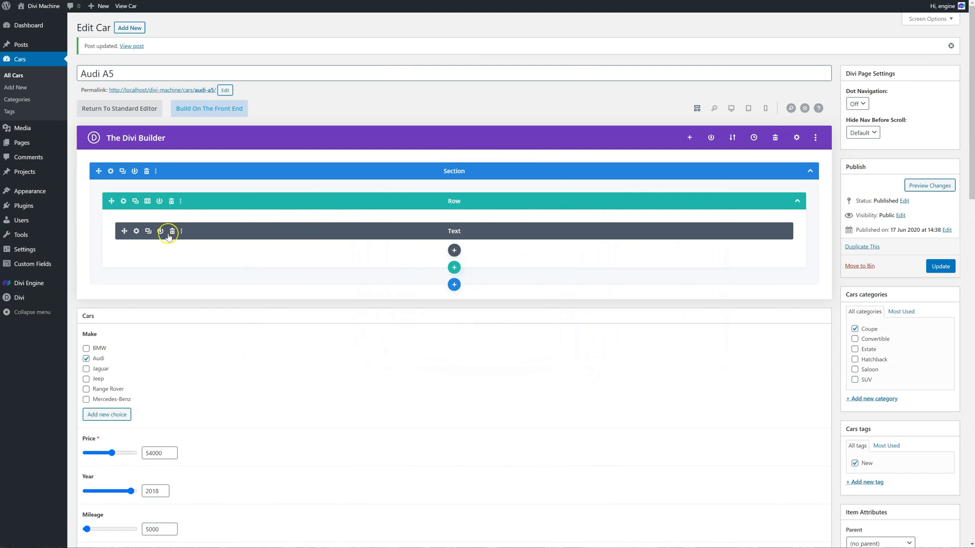
left_click(170, 230)
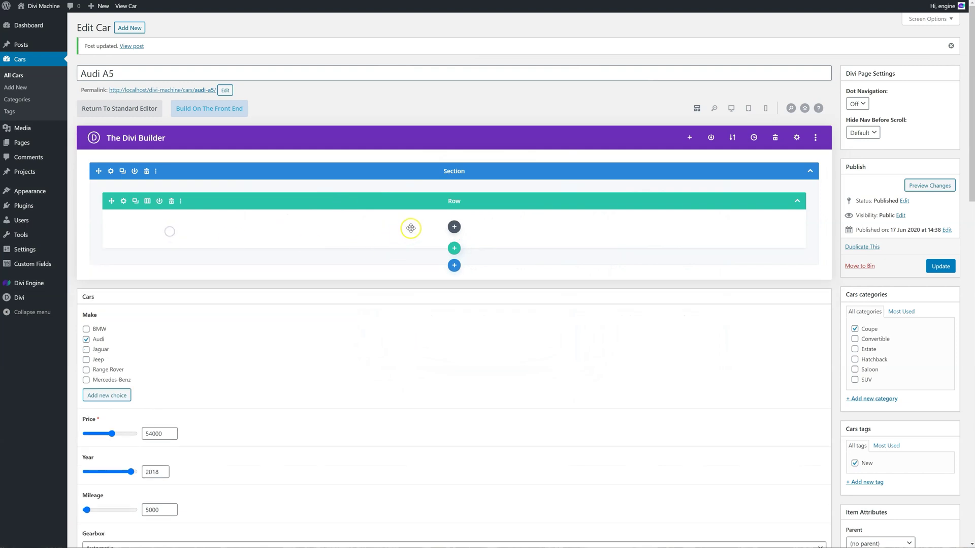
left_click(454, 226)
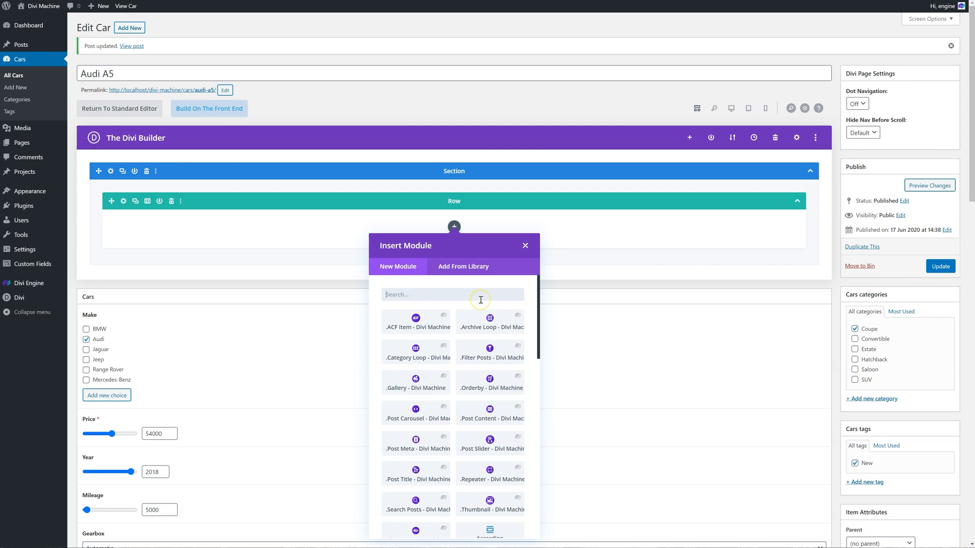
type("ima")
left_click(417, 326)
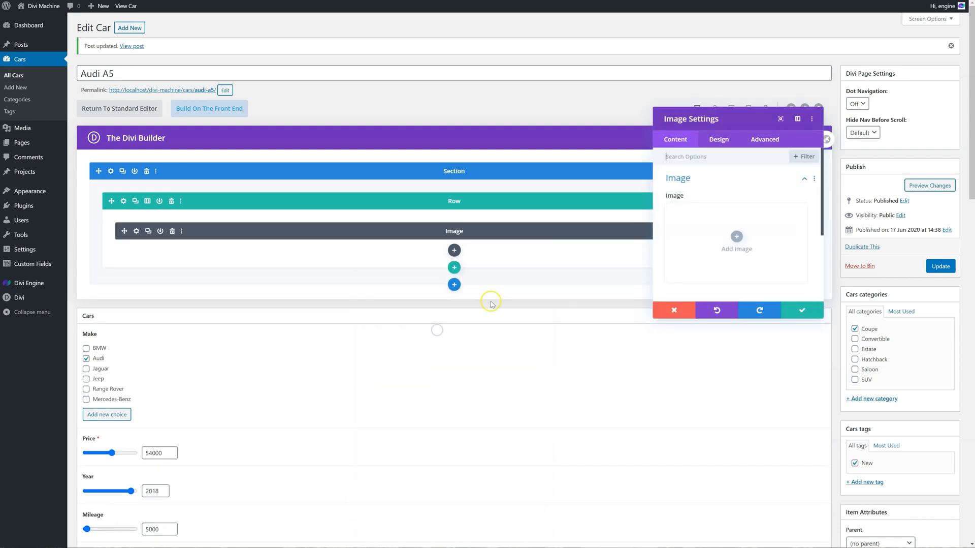
left_click(712, 234)
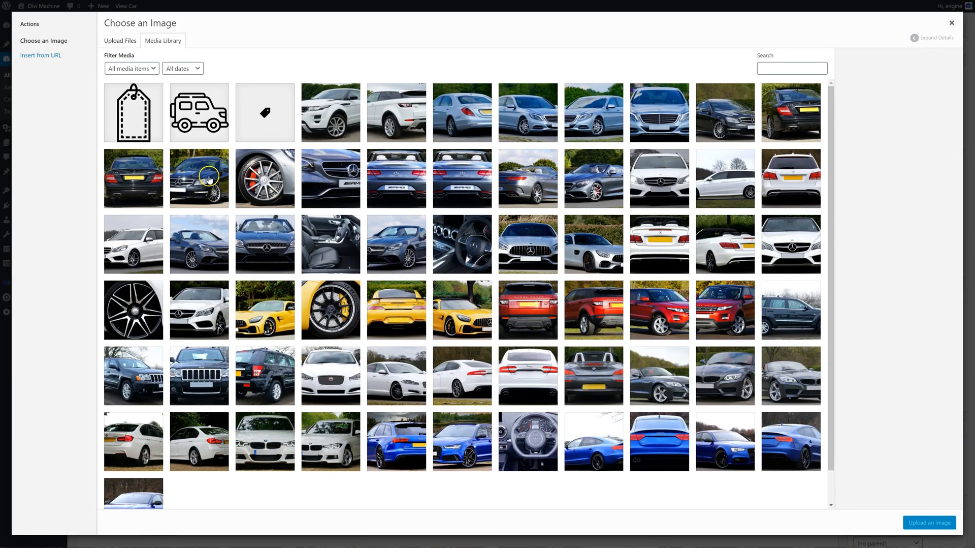
left_click(462, 441)
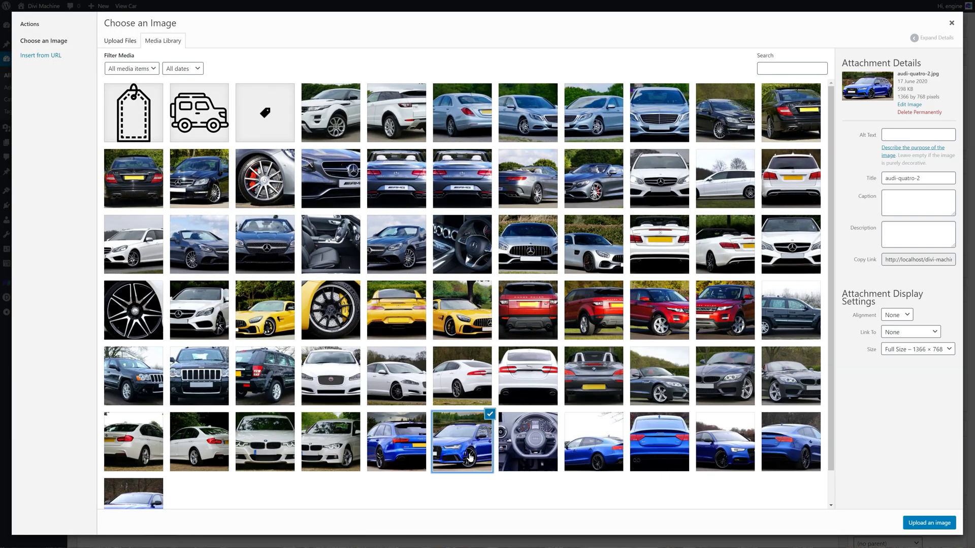
left_click(937, 524)
left_click(804, 308)
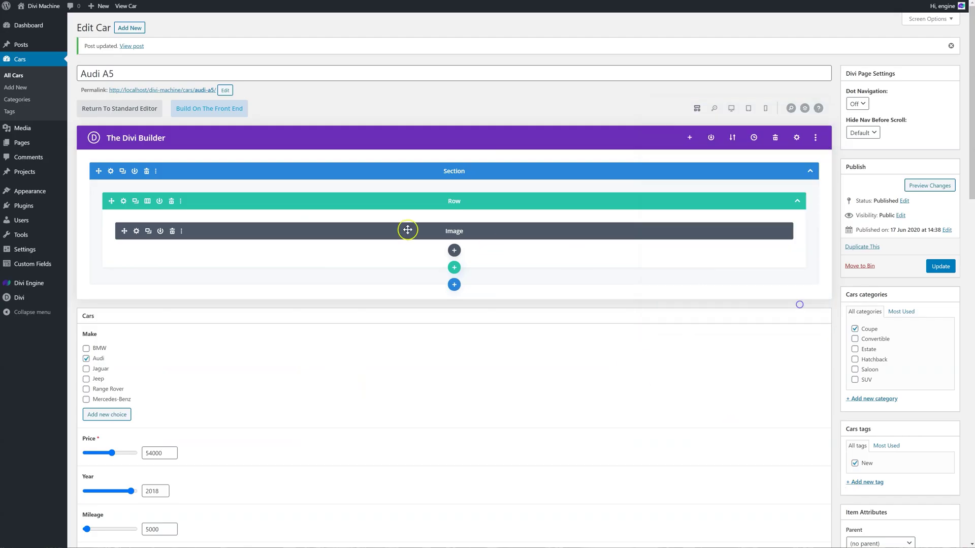
Step: Split the row into two columns and add a default Text module beside the image
left_click(147, 201)
left_click(140, 252)
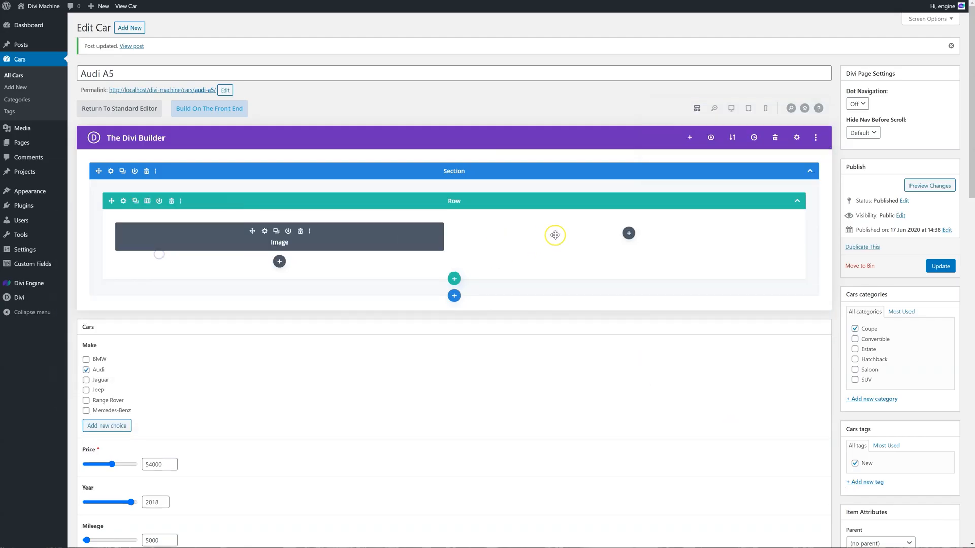
left_click(630, 233)
left_click(595, 300)
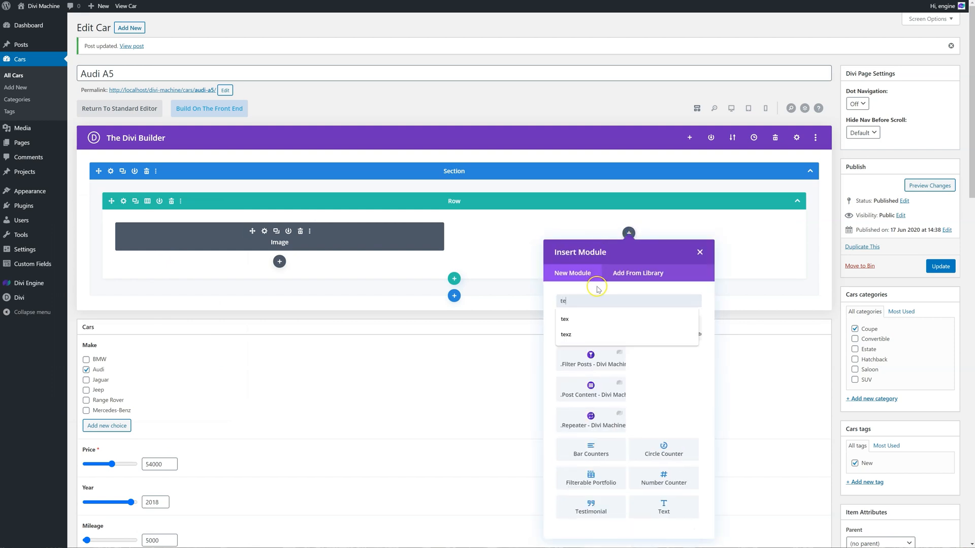
type("tex")
left_click(590, 330)
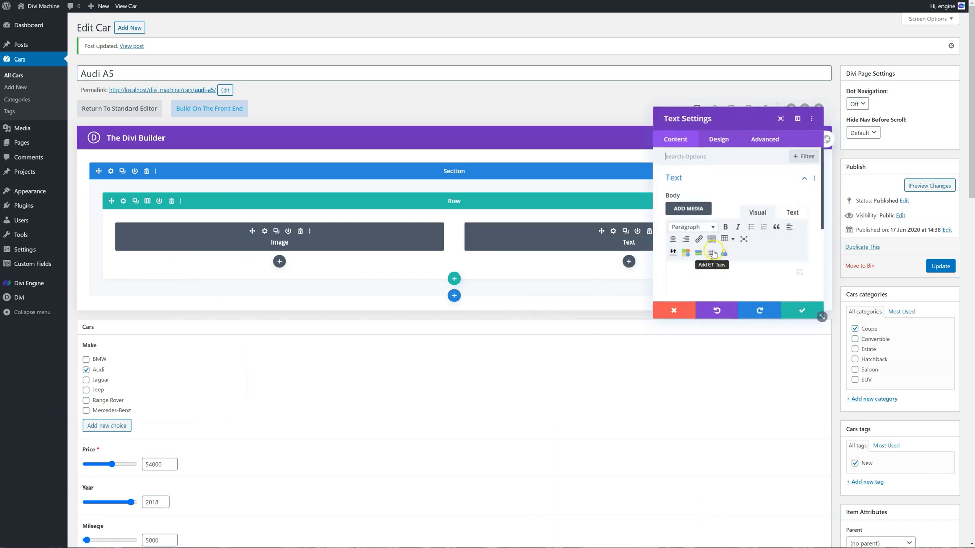
type("Text")
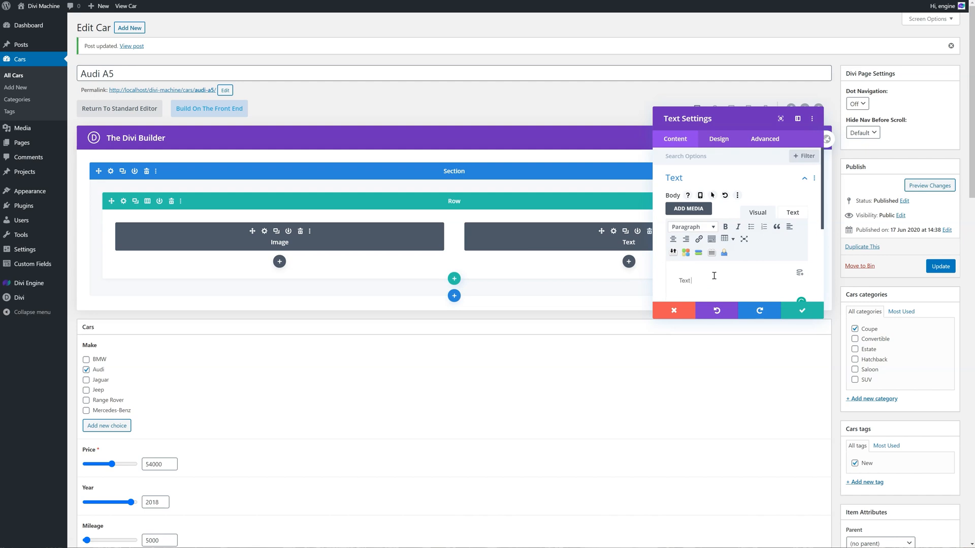
left_click(674, 310)
left_click(730, 108)
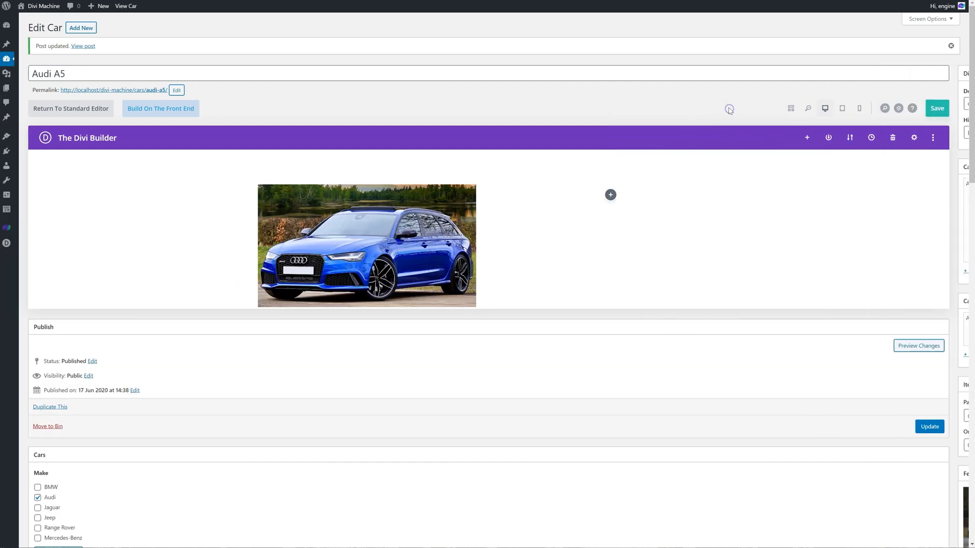
left_click(614, 193)
type("text")
left_click(575, 286)
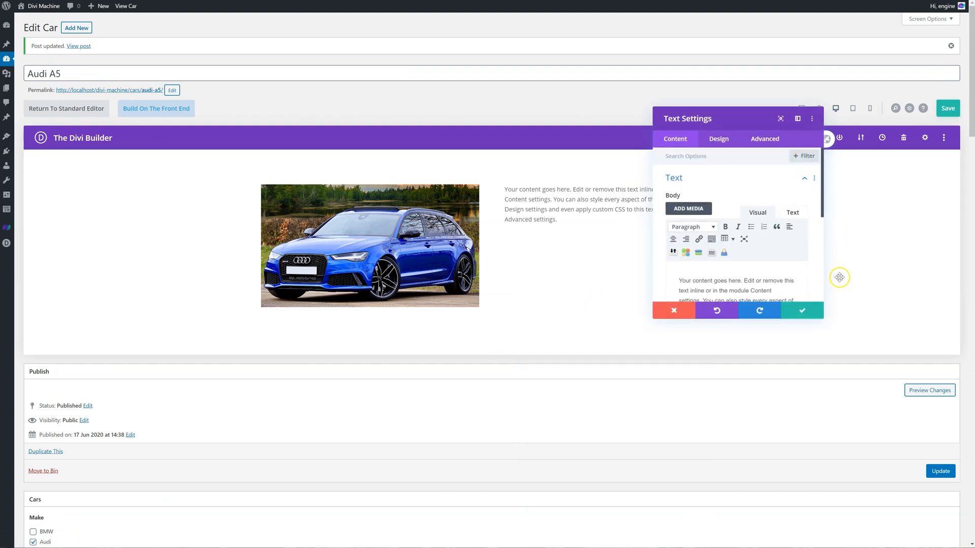
left_click(802, 309)
left_click(797, 108)
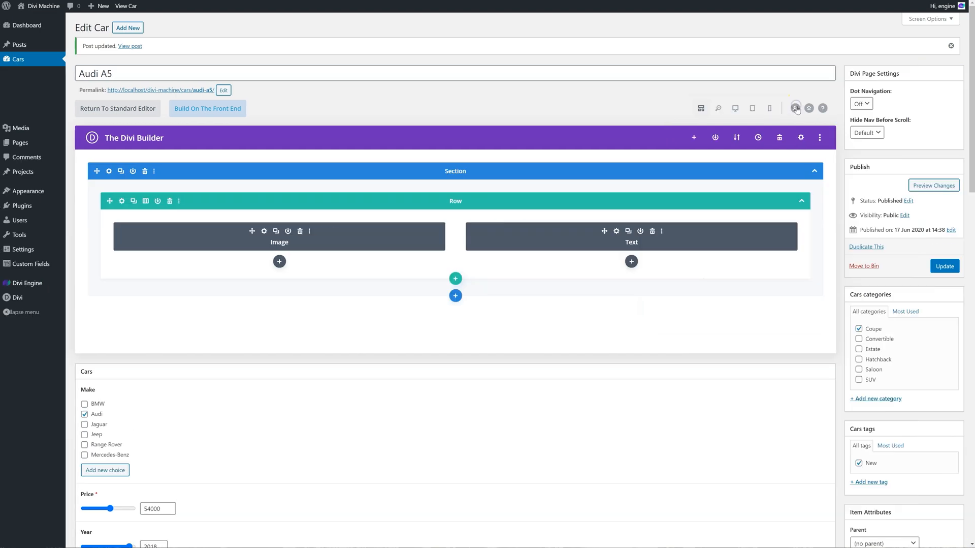
Step: Update the post, then inspect the nested section and its 80%-wide row in DevTools
left_click(941, 469)
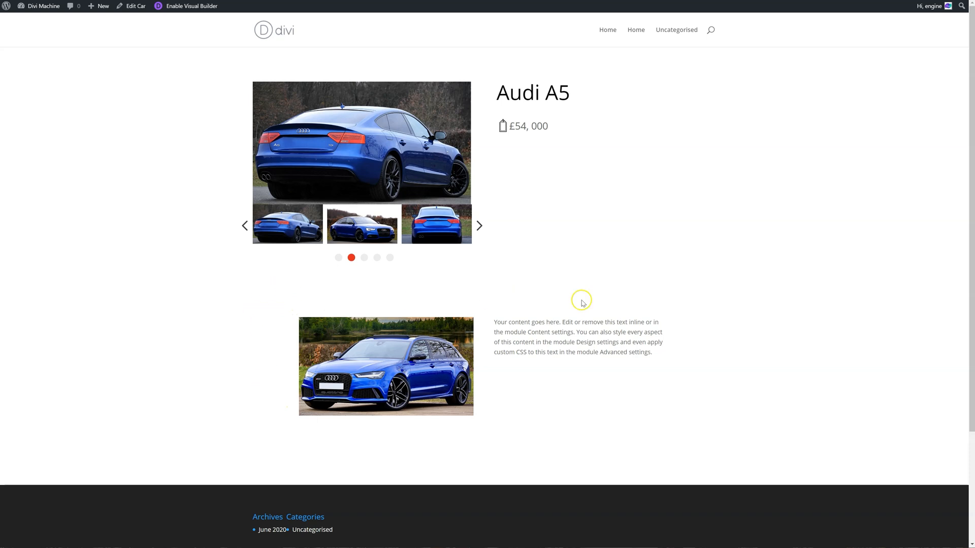
right_click(270, 321)
left_click(324, 490)
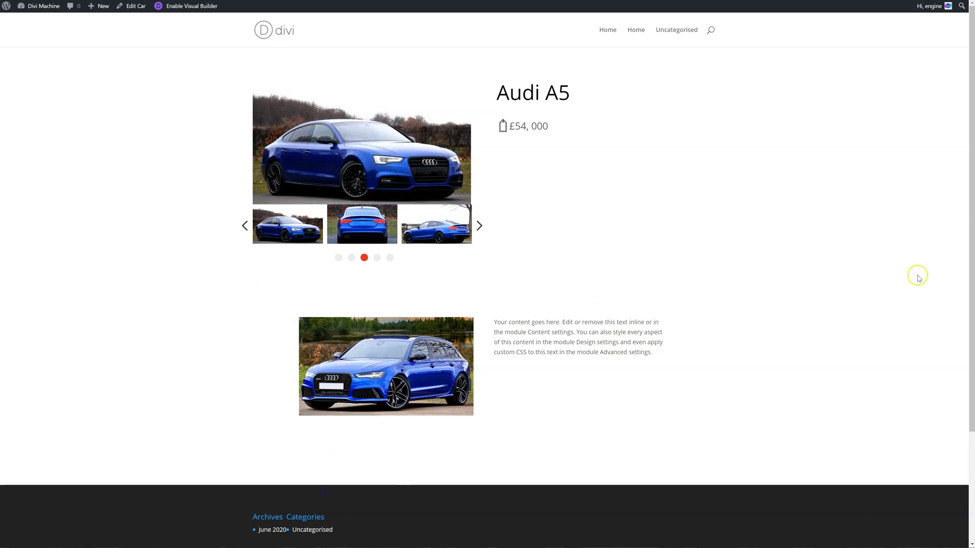
left_click_drag(480, 92, 483, 91)
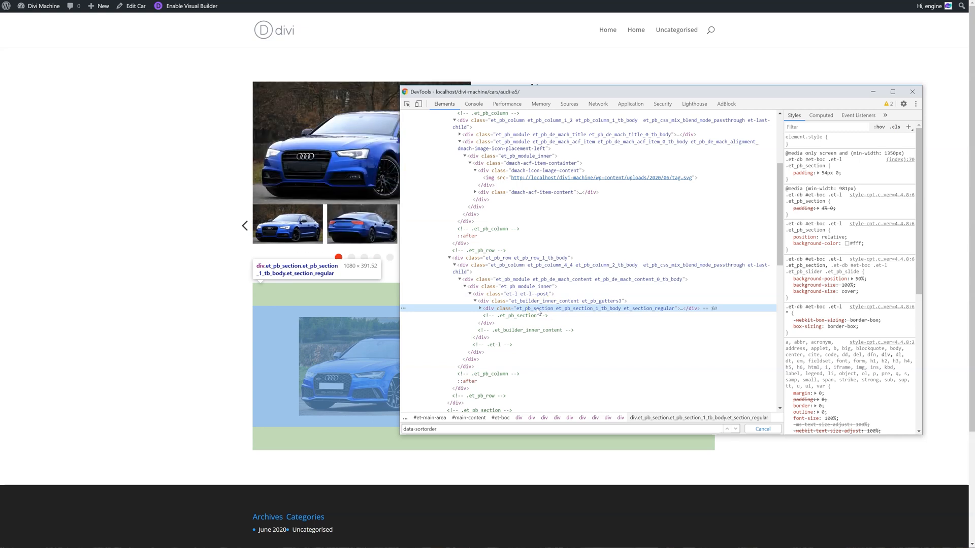
left_click(480, 308)
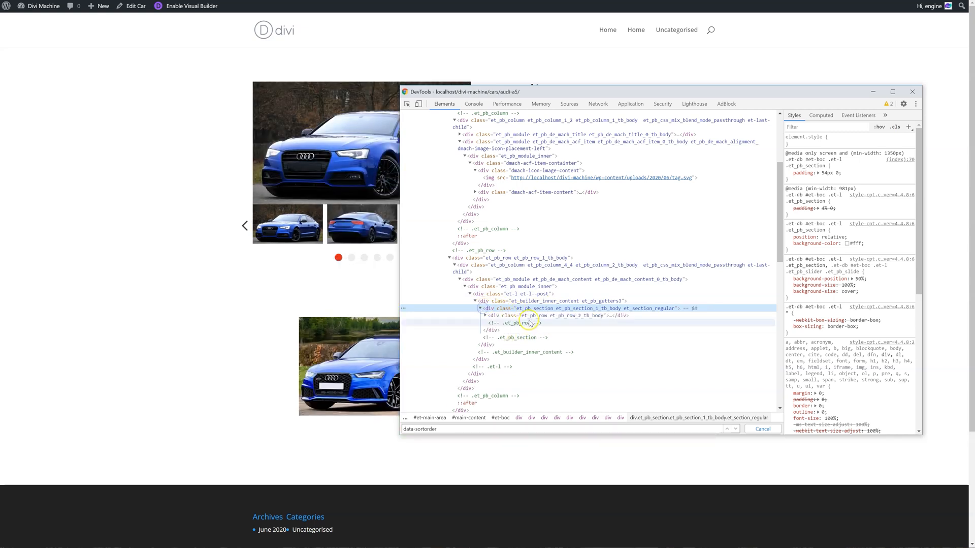
left_click(531, 316)
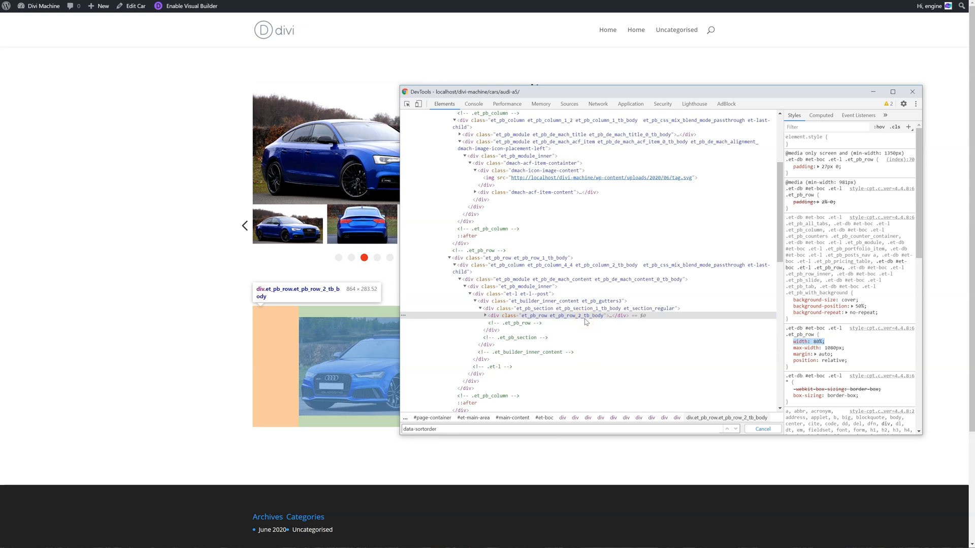
key("F12")
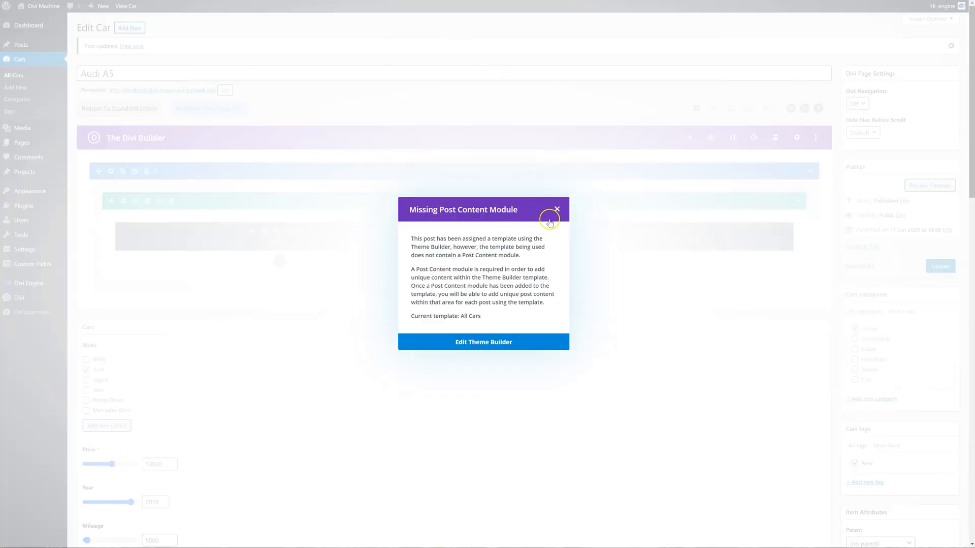
Step: Give the Audi A5 content section 0px top and bottom padding
left_click(557, 208)
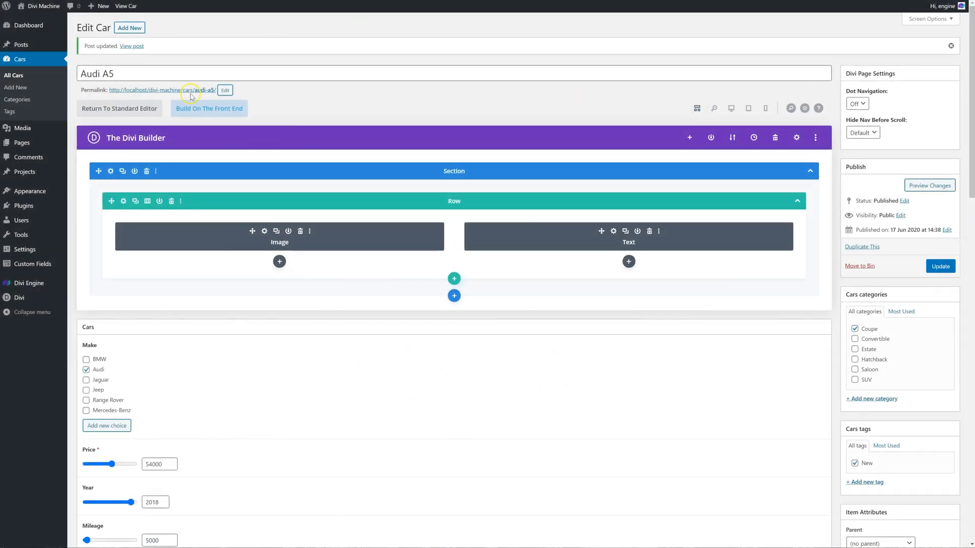
left_click(111, 171)
left_click(719, 138)
left_click(713, 241)
left_click(680, 232)
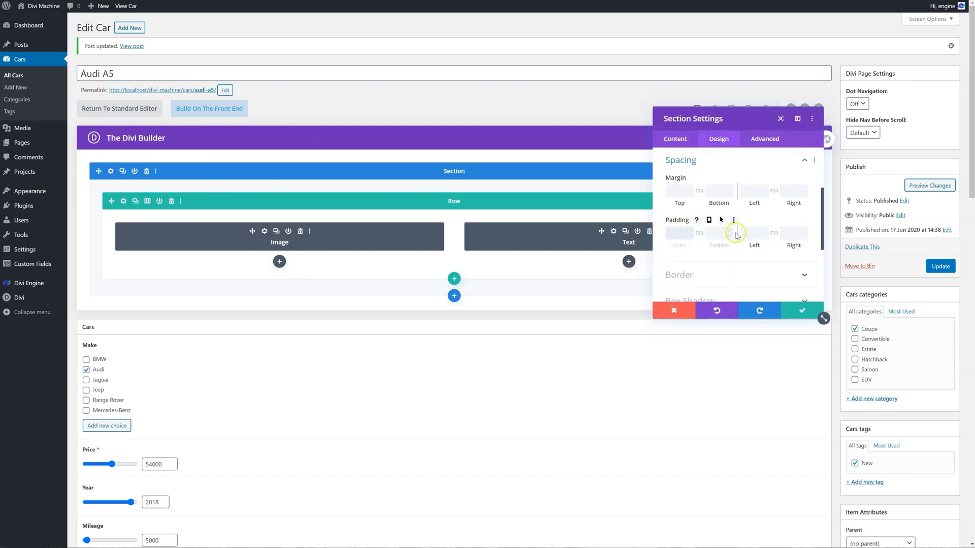
type("0px")
key("Tab")
type("0px")
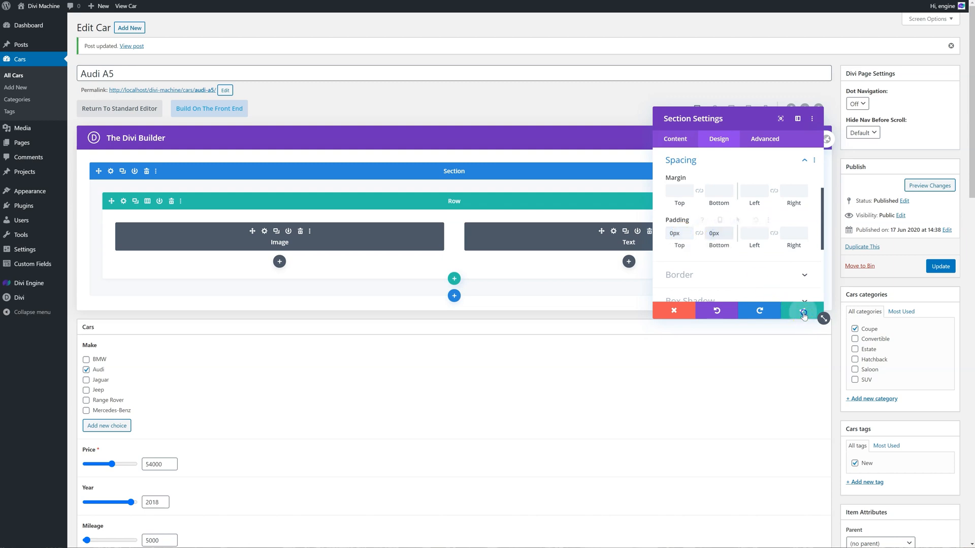
left_click(803, 310)
Step: Set the row's width and max width to 100%, save, and reload the live page
left_click(124, 201)
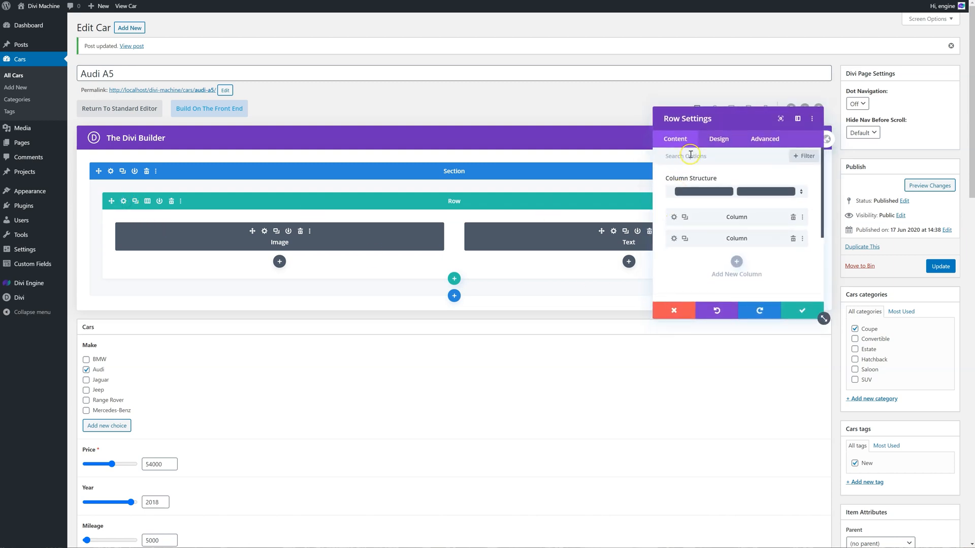
left_click(718, 138)
left_click(703, 183)
left_click(703, 182)
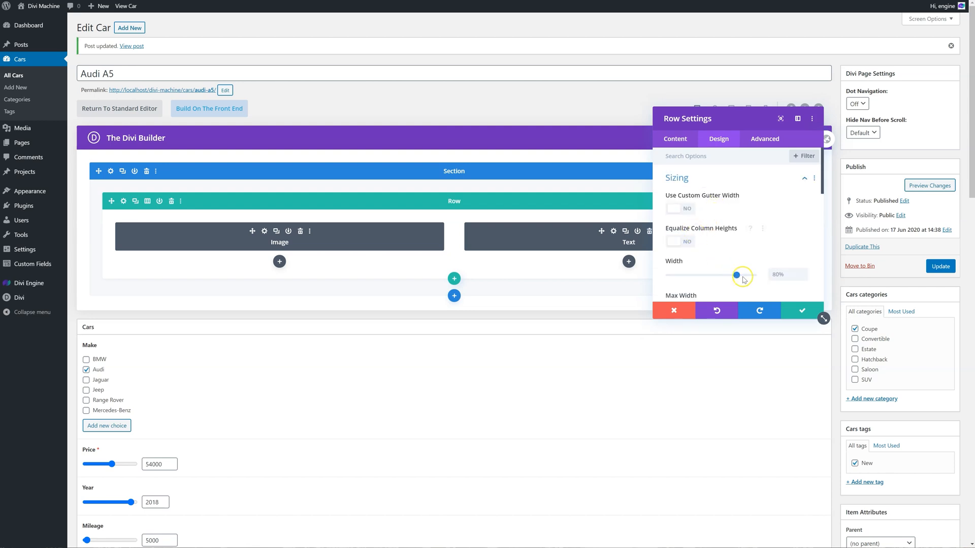
scroll(784, 275, "down", 2)
left_click(783, 222)
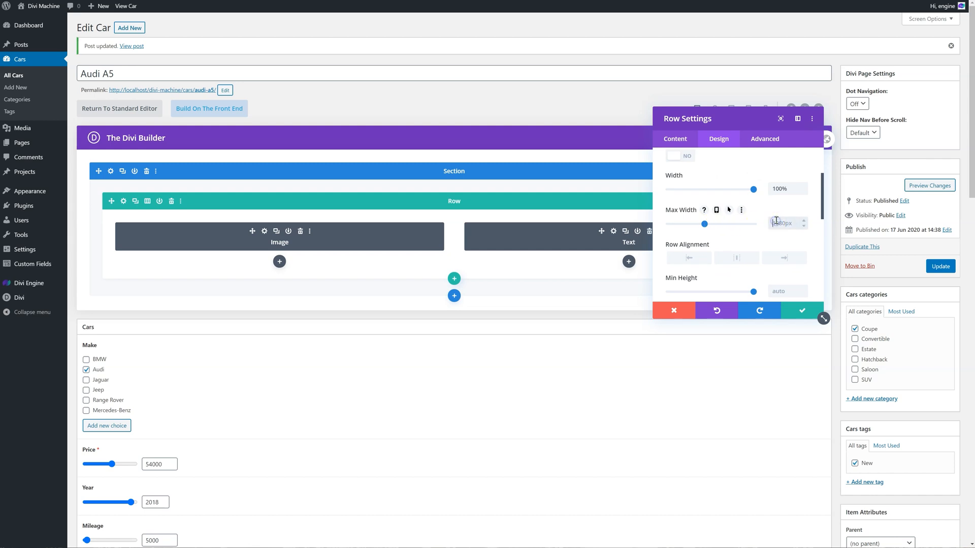
left_click(801, 310)
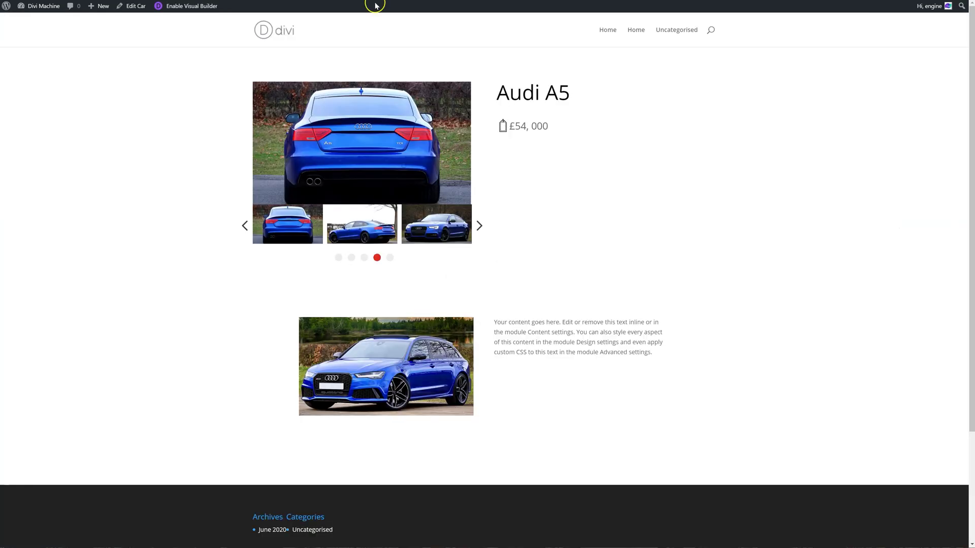
right_click(145, 149)
left_click(193, 182)
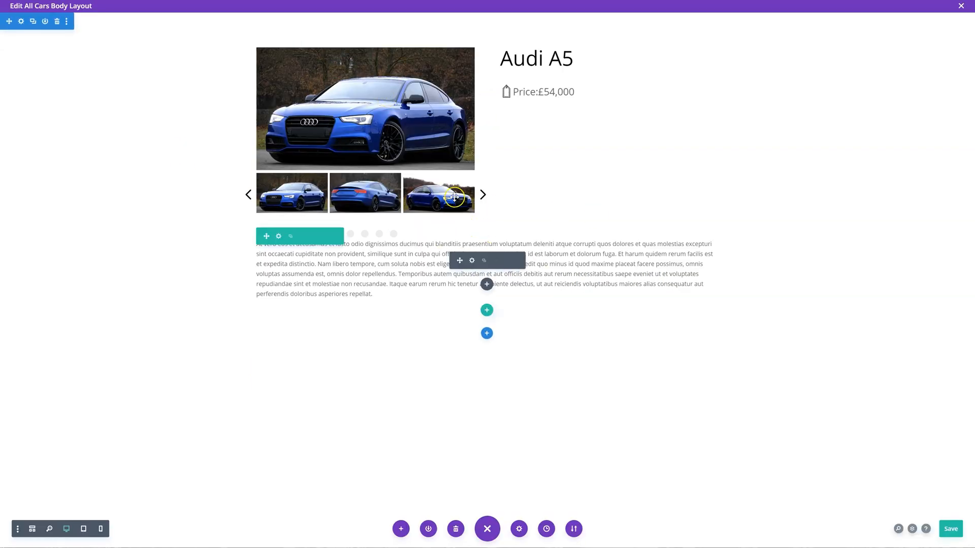
mouse_move(366, 130)
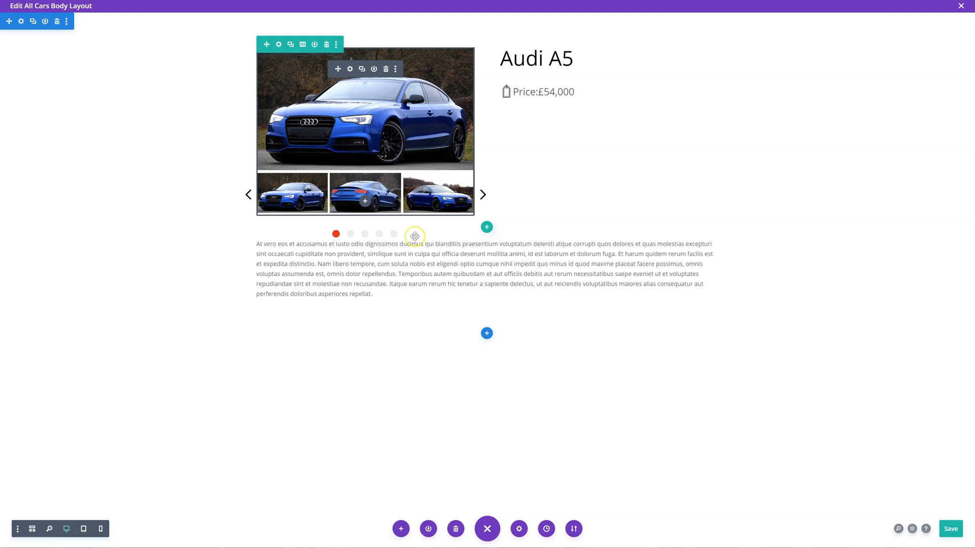
Step: Start adding a module below the Post Content module in the All Cars body layout
left_click(486, 284)
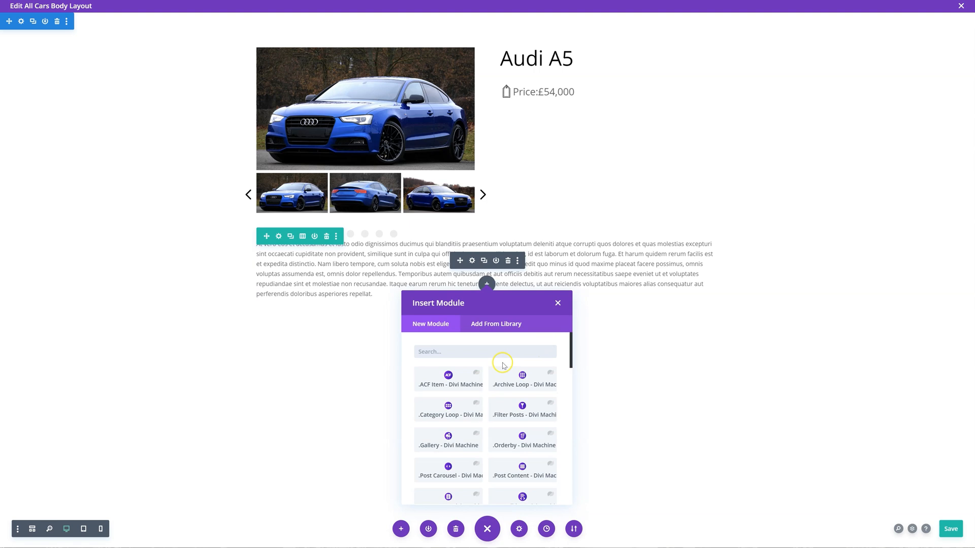
scroll(503, 365, "down", 1)
scroll(503, 365, "up", 1)
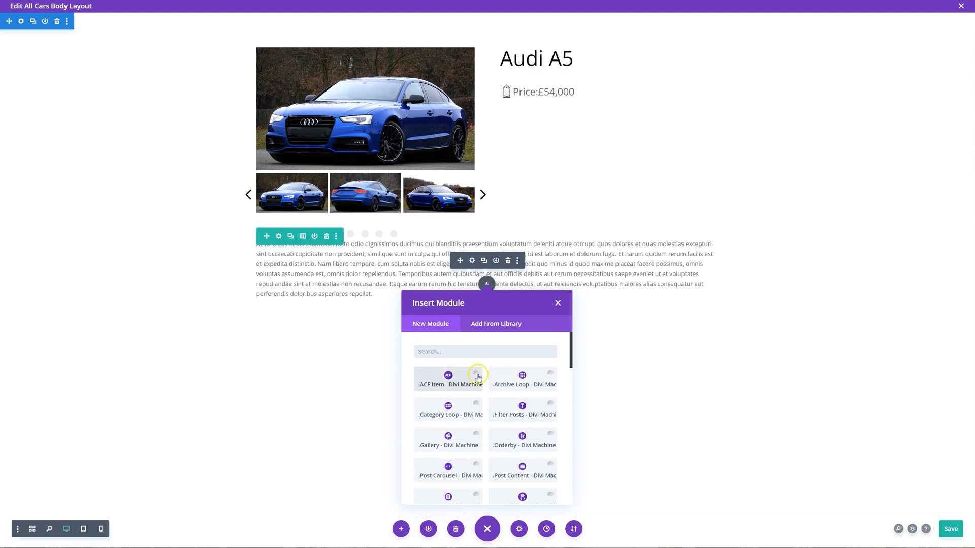
Step: Insert an ACF Item module below the content, then dismiss the reopened module picker
left_click(454, 441)
mouse_move(469, 261)
left_click(487, 310)
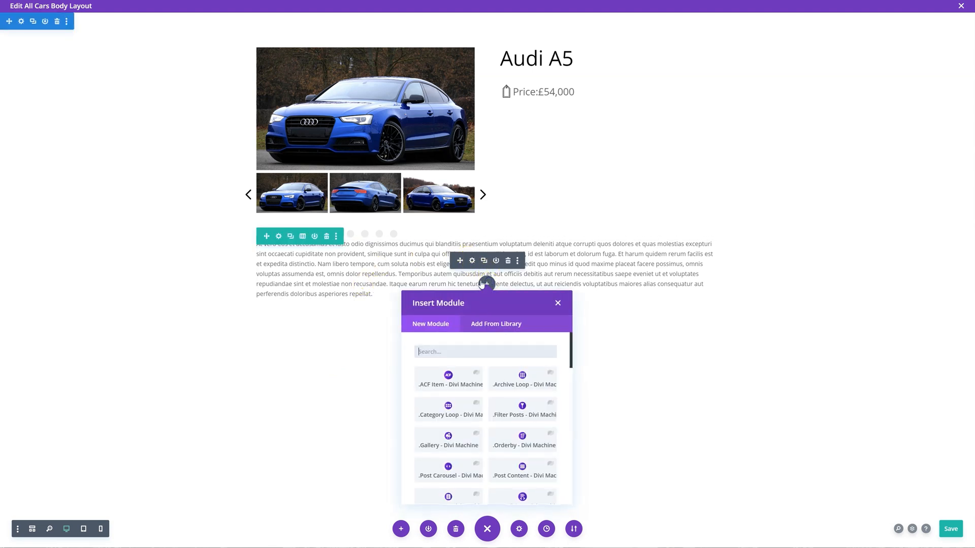
left_click(559, 302)
Step: Reload the layout editor page from the browser's right-click menu
right_click(699, 105)
right_click(782, 33)
right_click(802, 12)
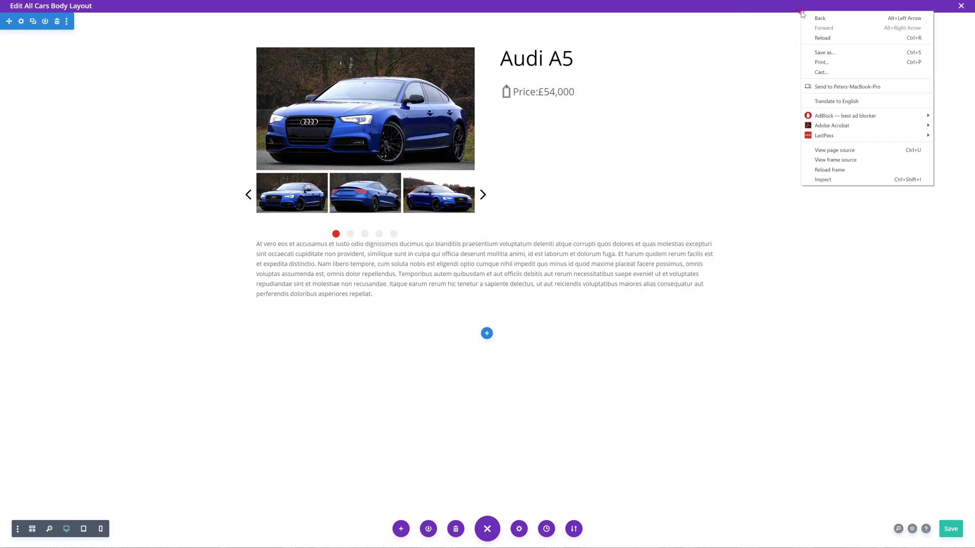
left_click(822, 38)
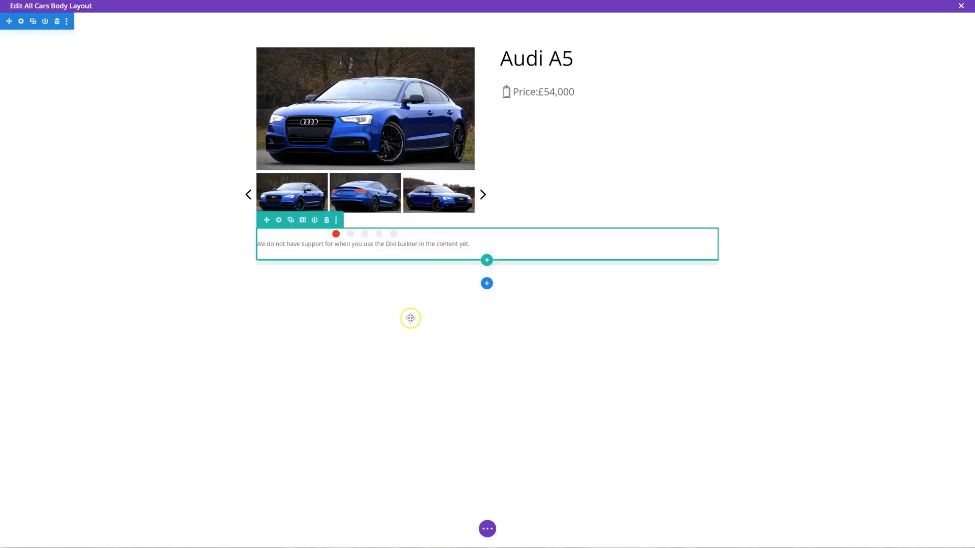
Step: In wireframe view, duplicate the Post Content row and remove the extra Post Content, then preview at desktop size
left_click(486, 528)
left_click(32, 528)
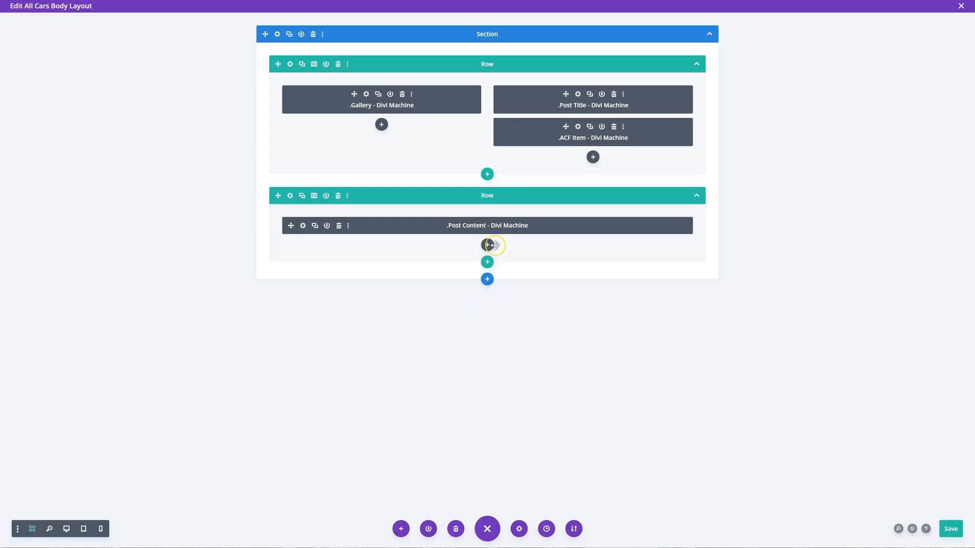
left_click(302, 195)
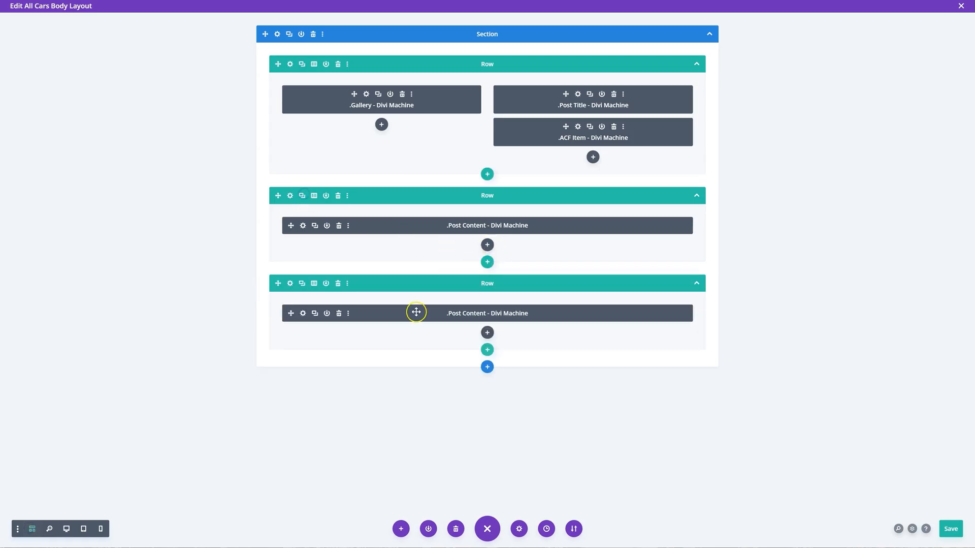
left_click(338, 313)
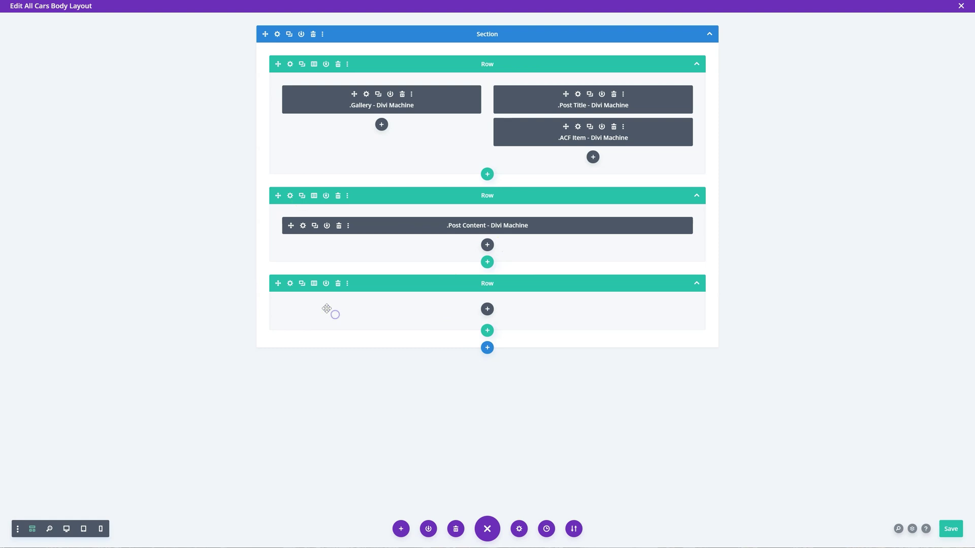
left_click(66, 528)
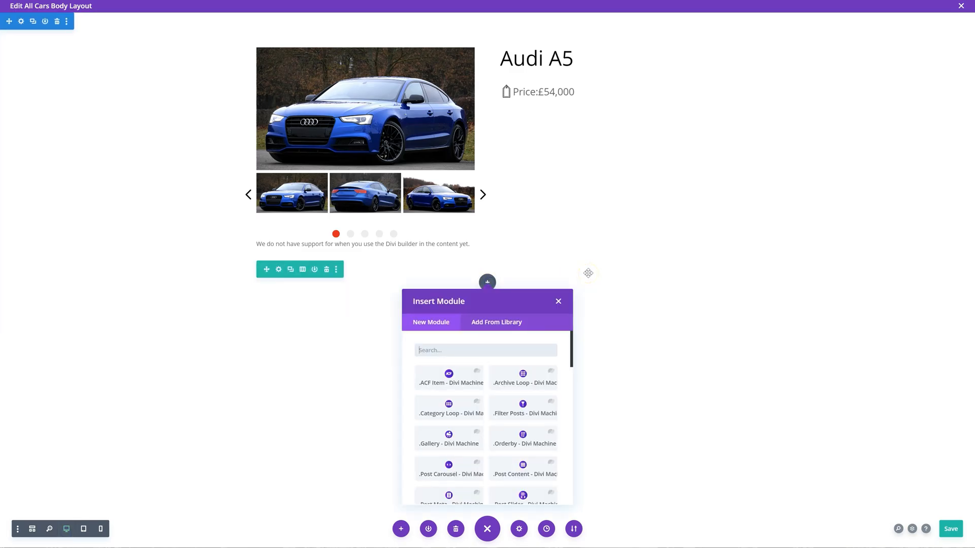
type("gall")
Step: Add a Gallery module laid out as a grid, sourced from the Gallery - Cars ACF group with image sub-field Image
left_click(460, 383)
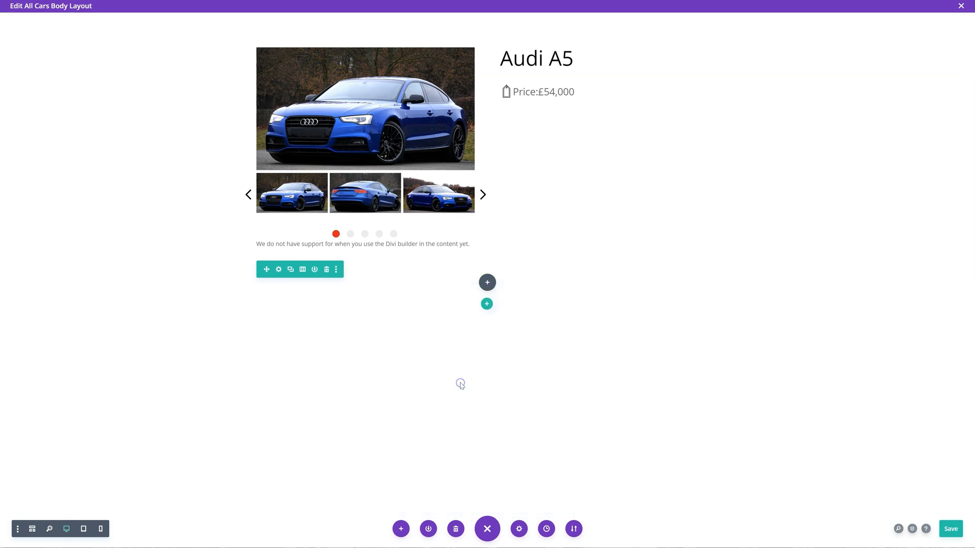
left_click(717, 212)
left_click(716, 231)
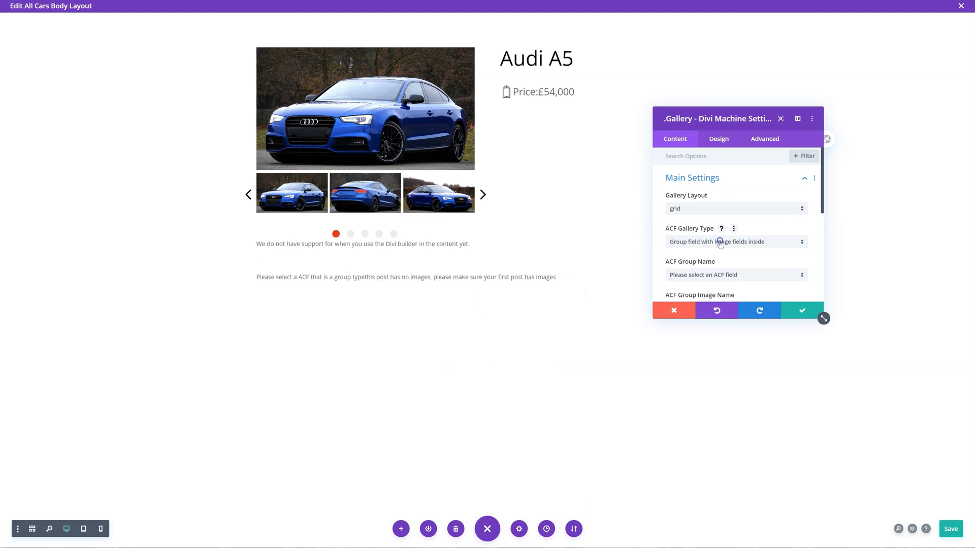
left_click(720, 242)
left_click(725, 275)
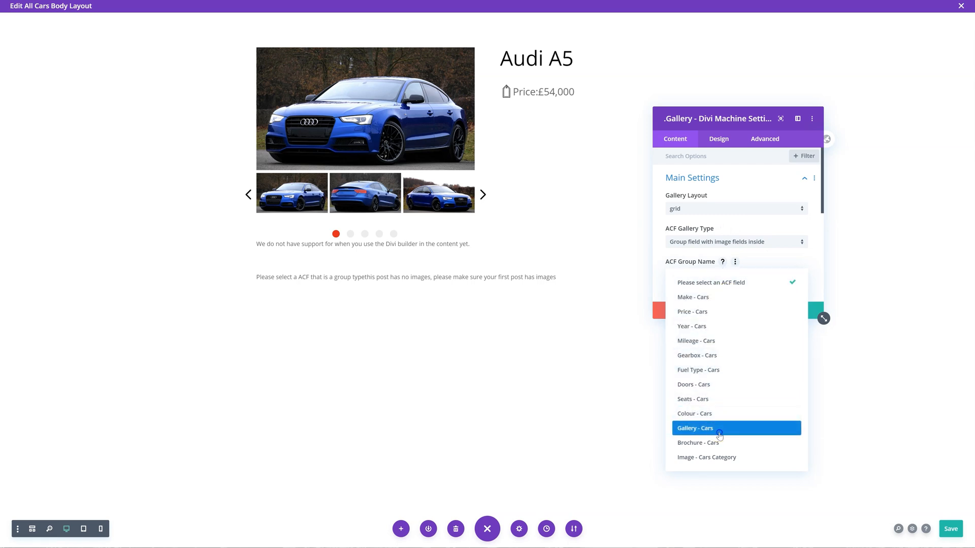
left_click(695, 427)
scroll(720, 228, "down", 2)
left_click(717, 220)
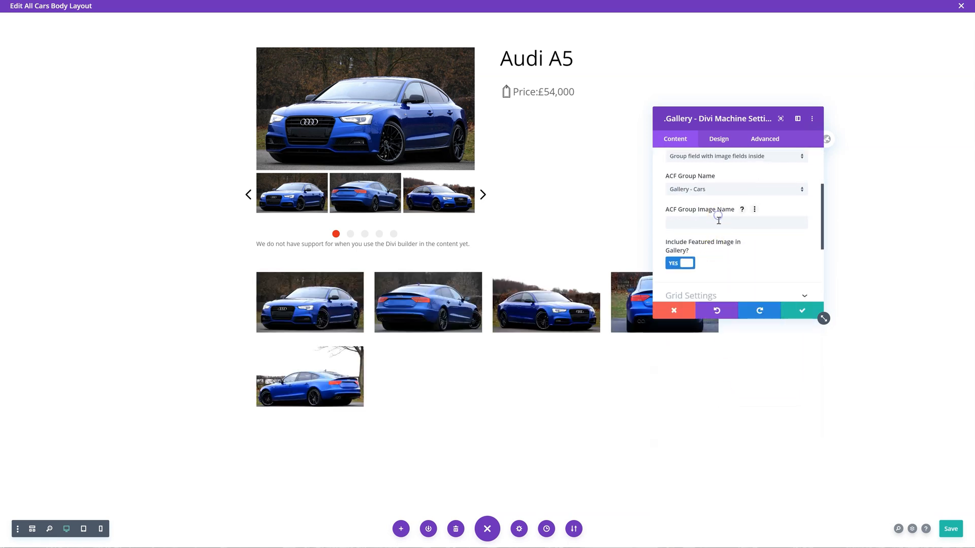
type("image")
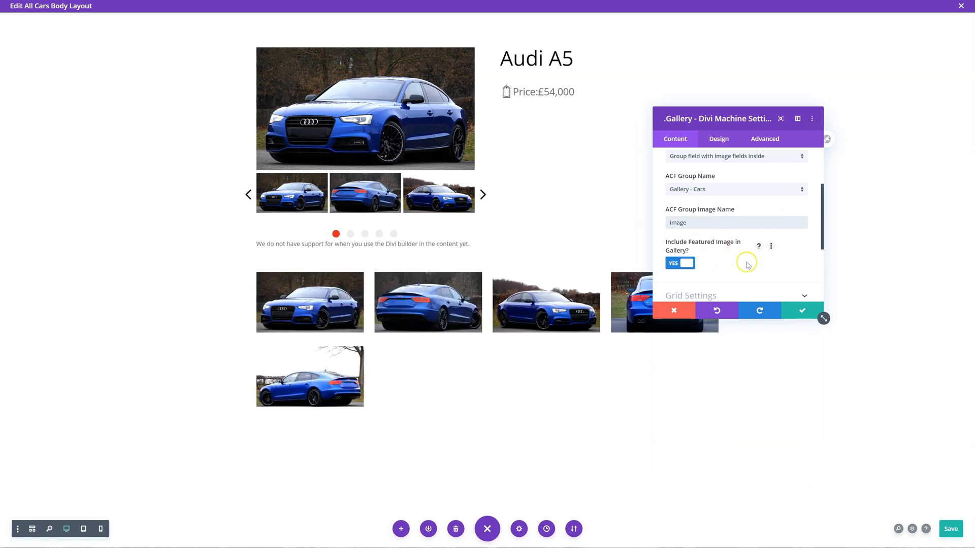
scroll(705, 286, "down", 1)
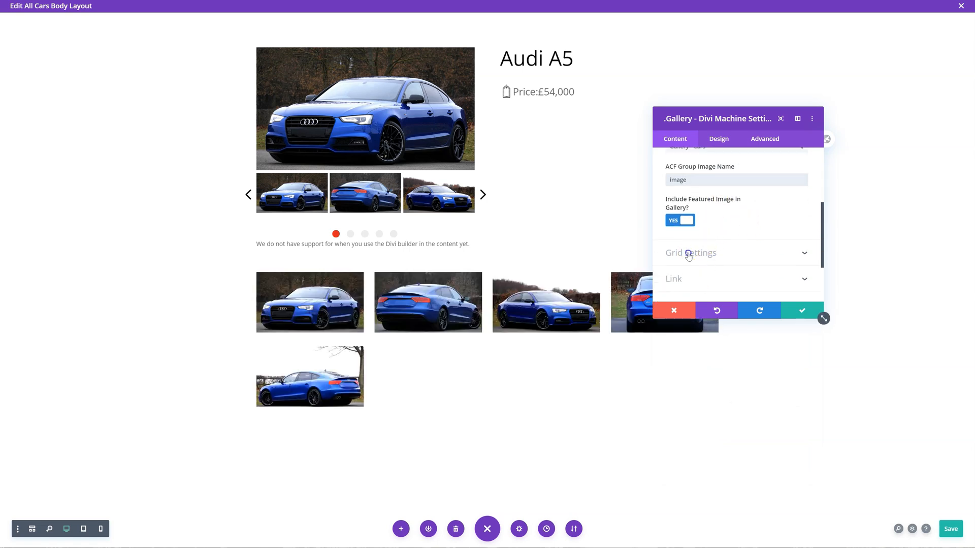
Step: Enable Show Title and Caption in the gallery's grid settings
left_click(688, 254)
left_click(686, 193)
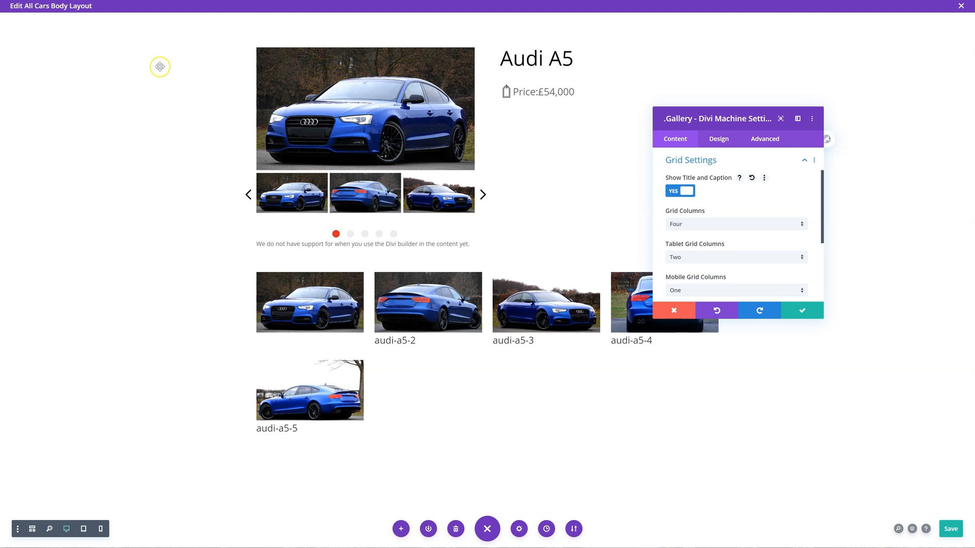
Step: In the WordPress Media Library, inspect the rear-view Audi photo's attachment title audi-a5-4 and close its details
key("ctrl+Tab")
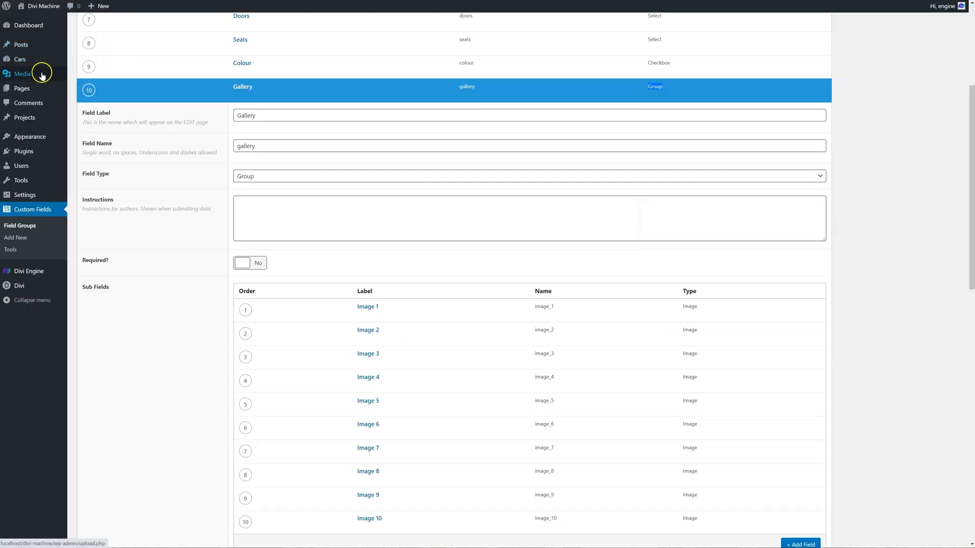
left_click(23, 73)
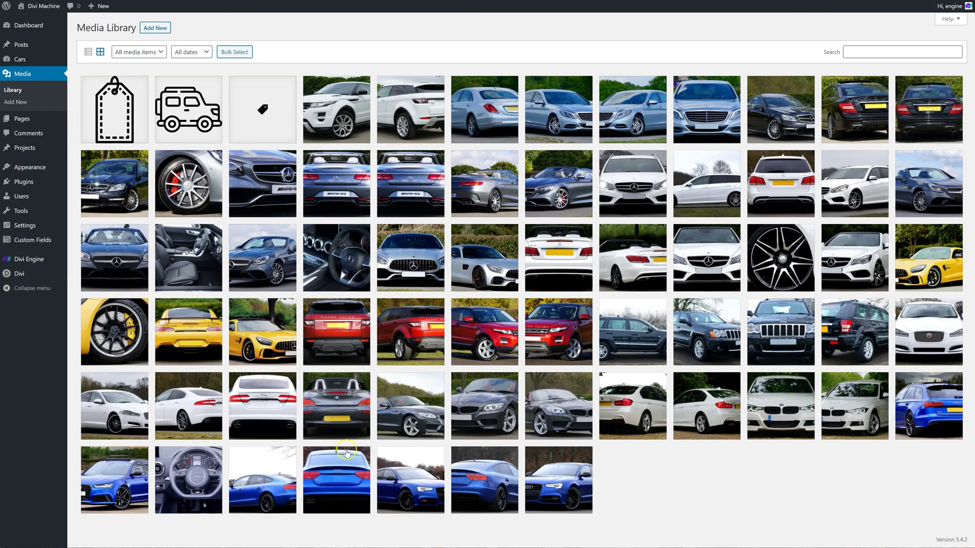
left_click(340, 466)
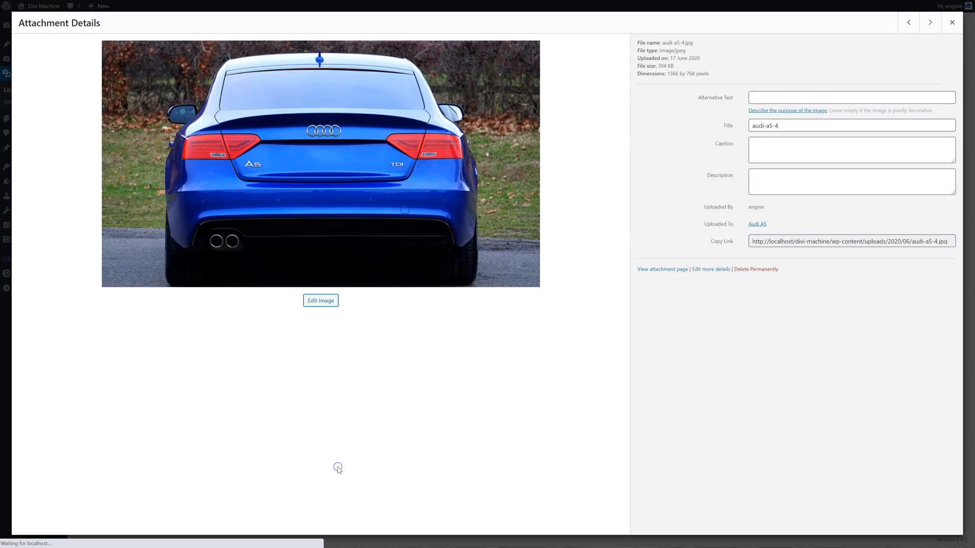
left_click_drag(780, 126, 741, 125)
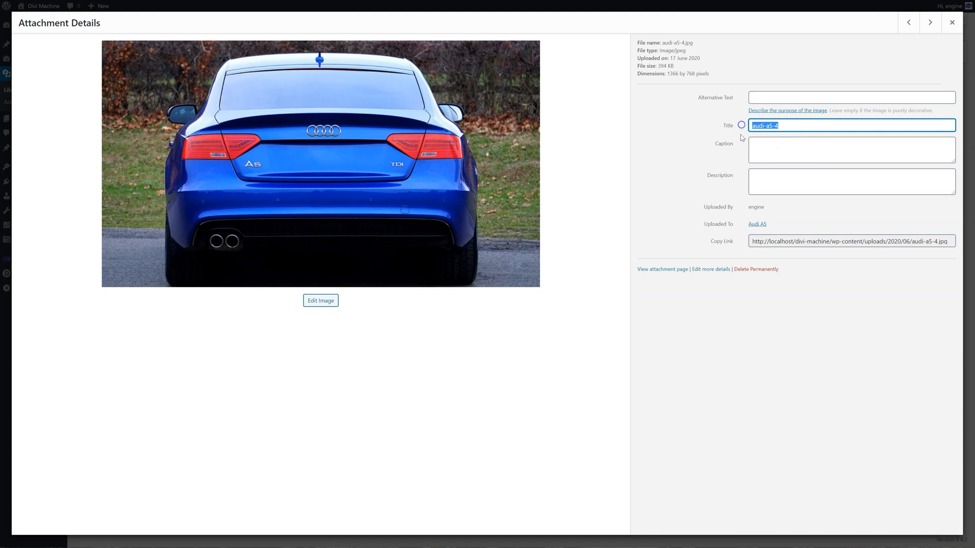
left_click(761, 149)
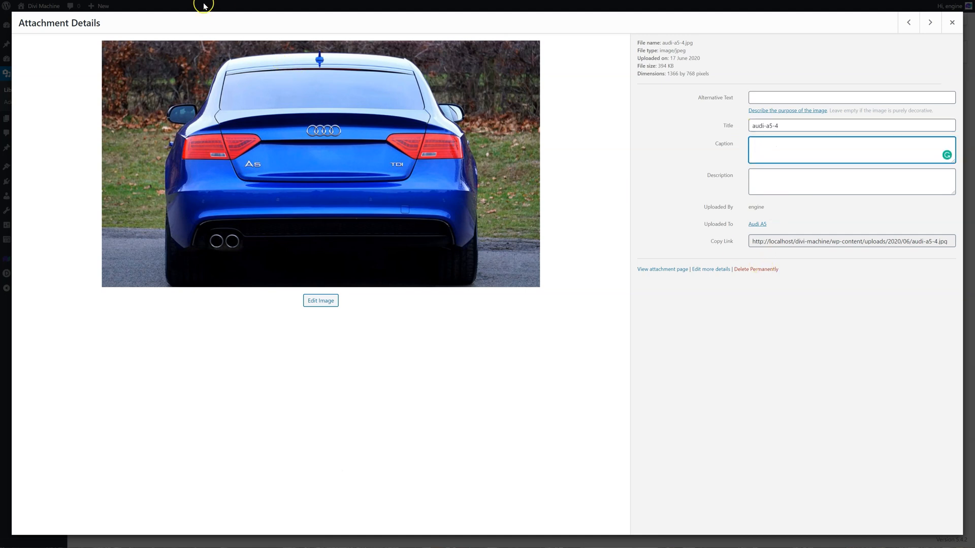
left_click(952, 22)
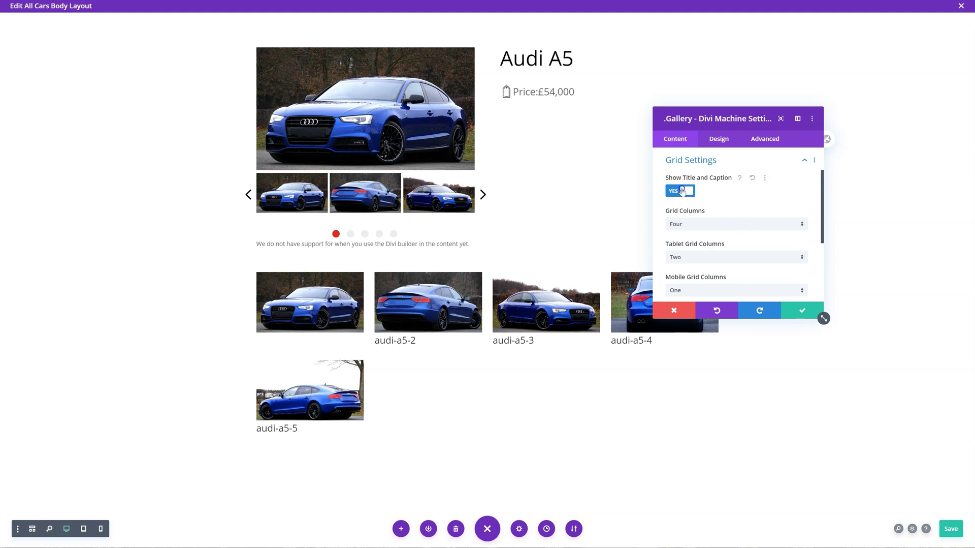
Step: Turn Show Title and Caption off for the gallery, close its settings and save the layout
left_click(684, 190)
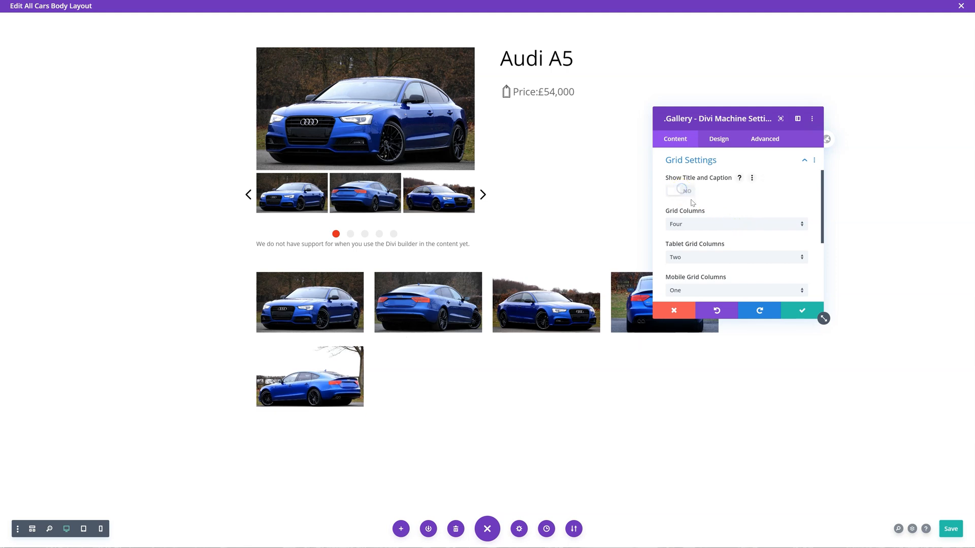
scroll(701, 228, "down", 1)
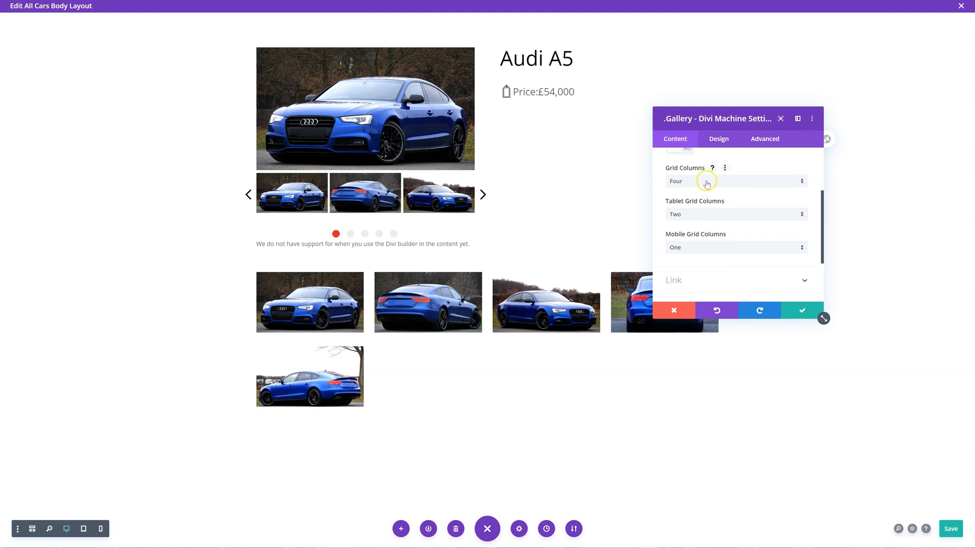
scroll(724, 228, "down", 1)
left_click(803, 310)
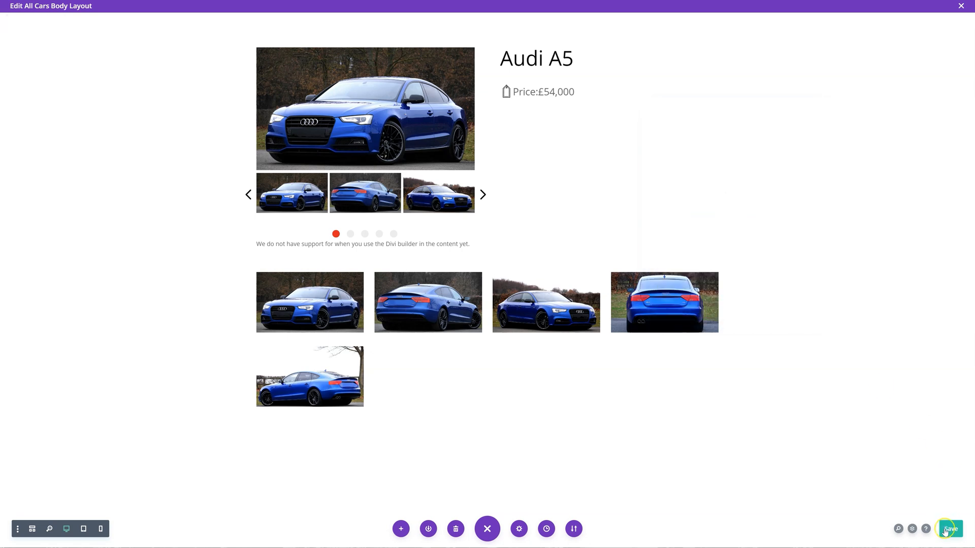
left_click(951, 527)
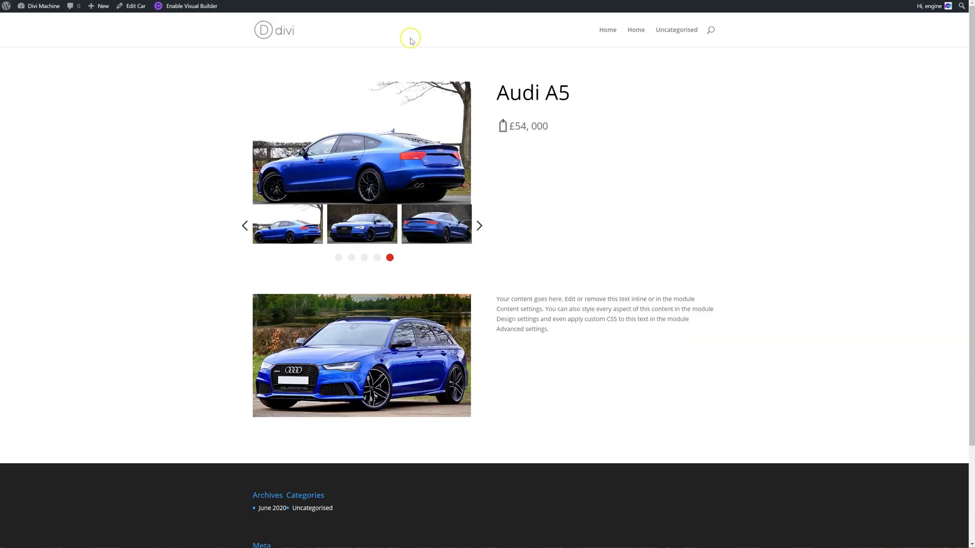
right_click(678, 134)
Step: Reload the live Audi A5 page, browse gallery photos in the lightbox and advance the slider
left_click(705, 164)
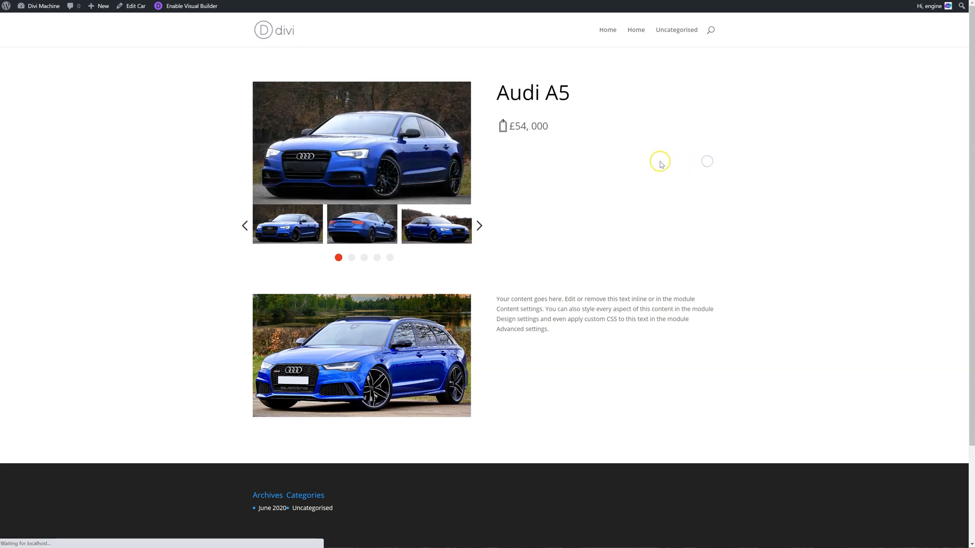
scroll(647, 156, "down", 3)
scroll(533, 267, "down", 3)
left_click(353, 307)
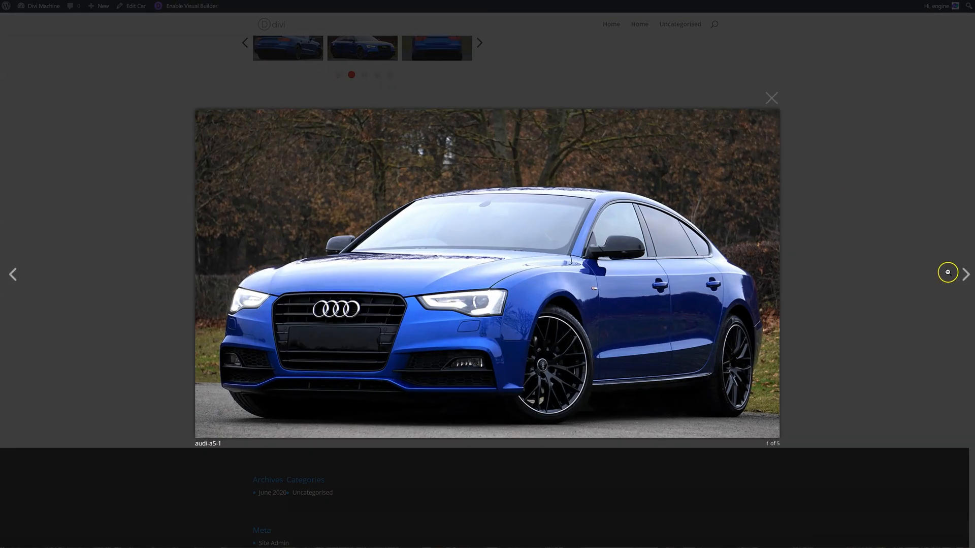
left_click(966, 276)
key("Escape")
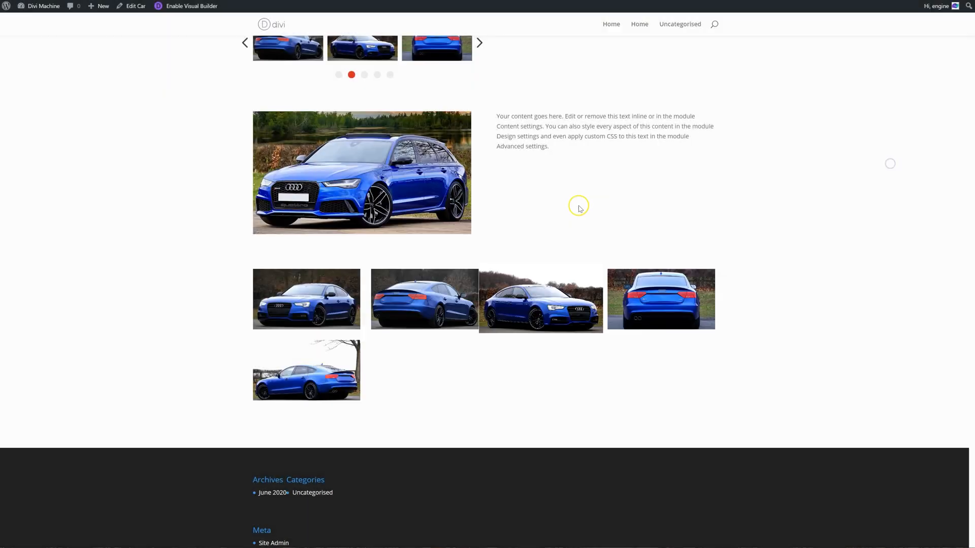
scroll(577, 193, "up", 1)
scroll(577, 193, "up", 2)
scroll(577, 193, "up", 3)
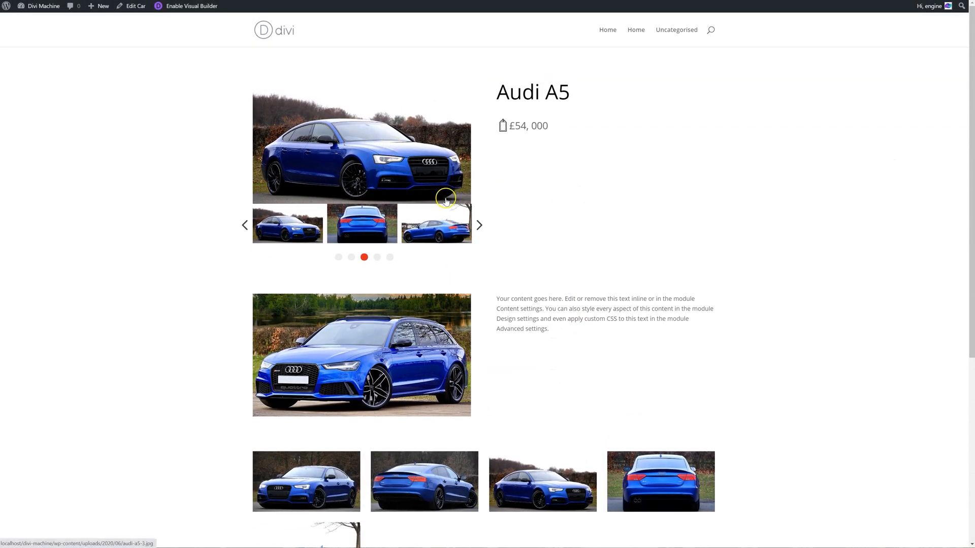
left_click(479, 224)
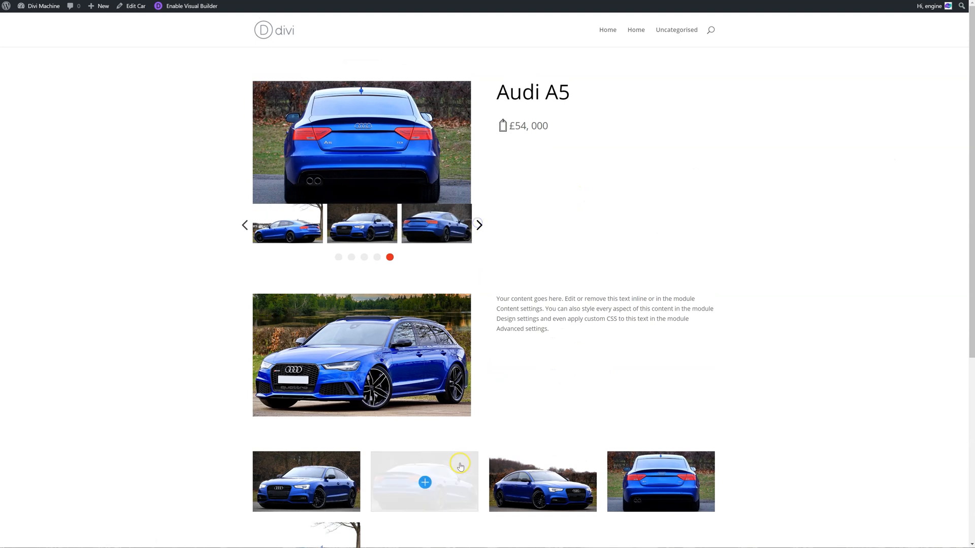
scroll(371, 429, "down", 2)
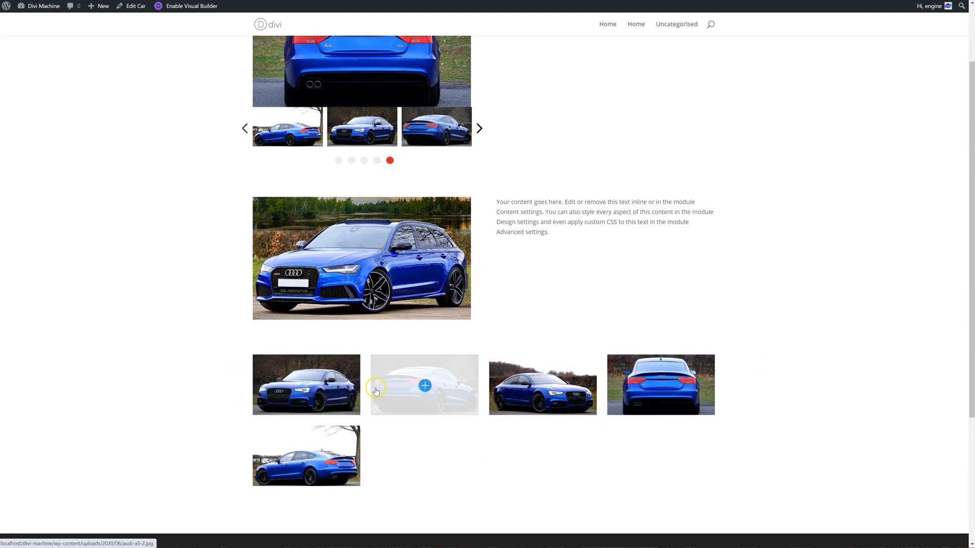
scroll(671, 221, "up", 1)
scroll(620, 209, "down", 1)
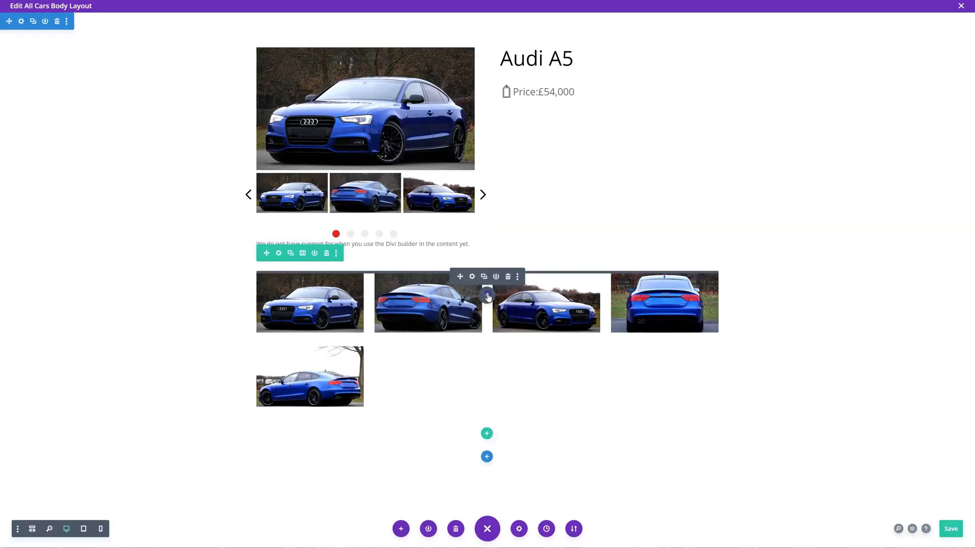
Step: Start inserting a new module in the gallery's row in the Visual Builder
left_click(487, 292)
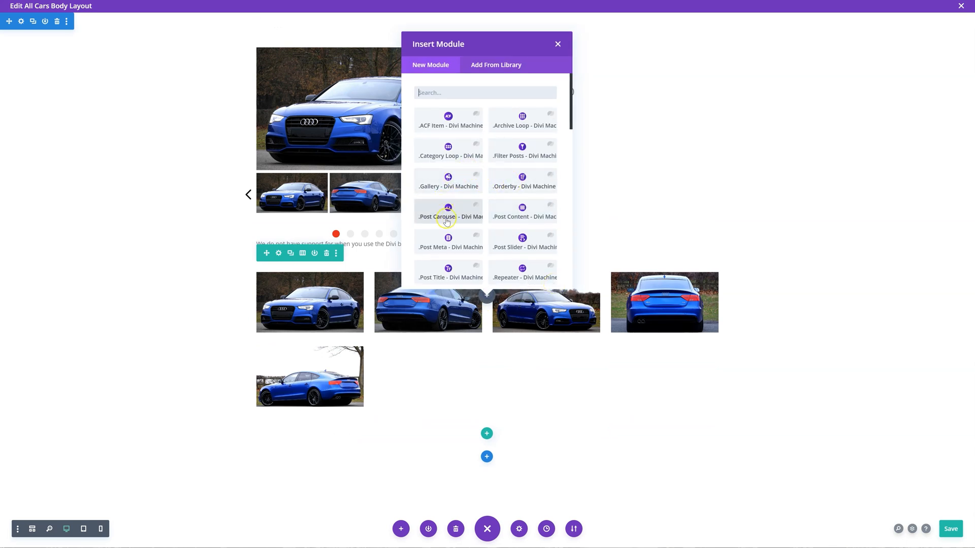
scroll(477, 209, "down", 1)
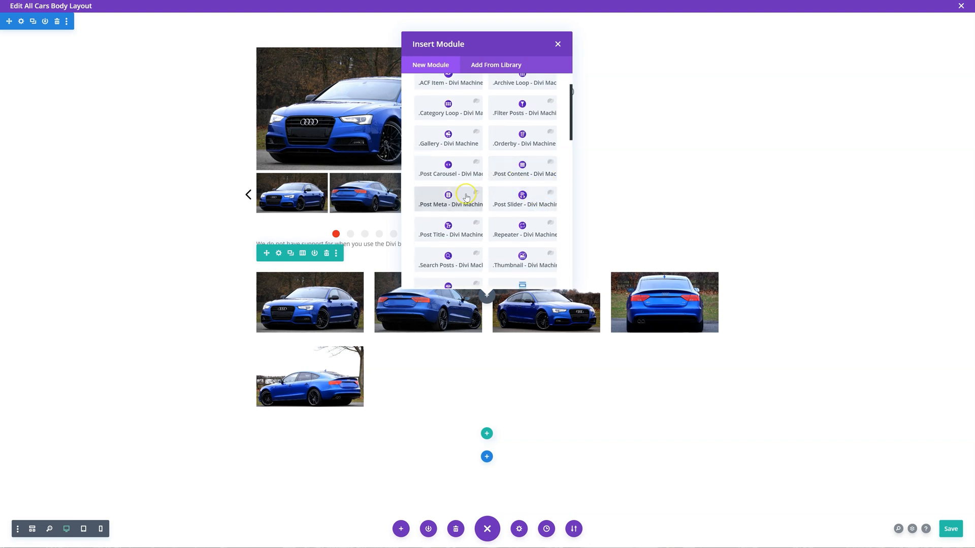
scroll(469, 195, "down", 1)
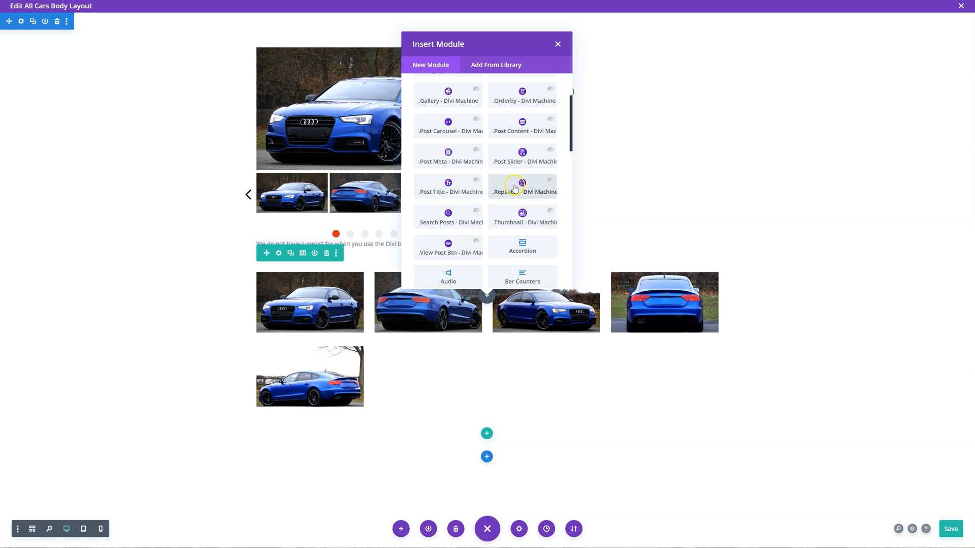
Step: Insert a Repeater module below the price and add a new ACF item to it
left_click(557, 46)
mouse_move(608, 92)
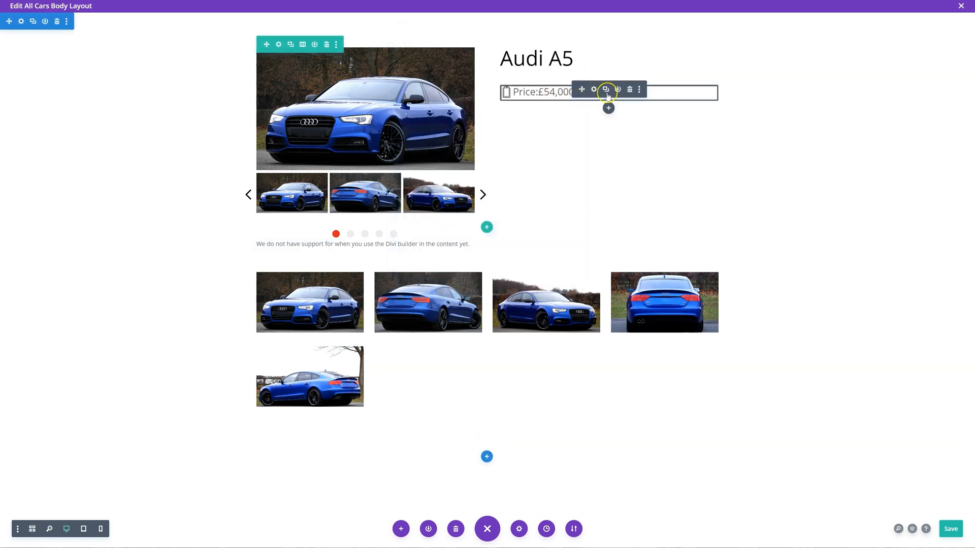
left_click(608, 106)
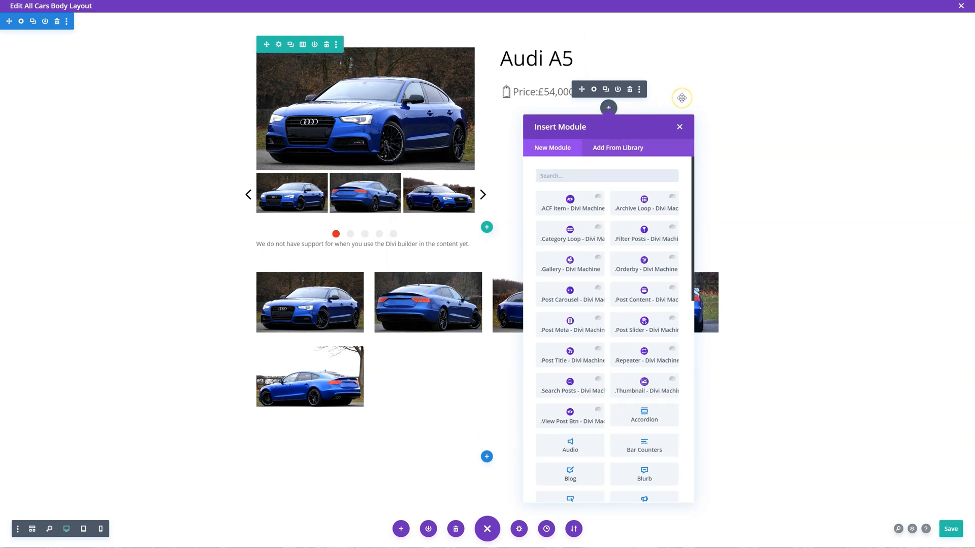
type("re")
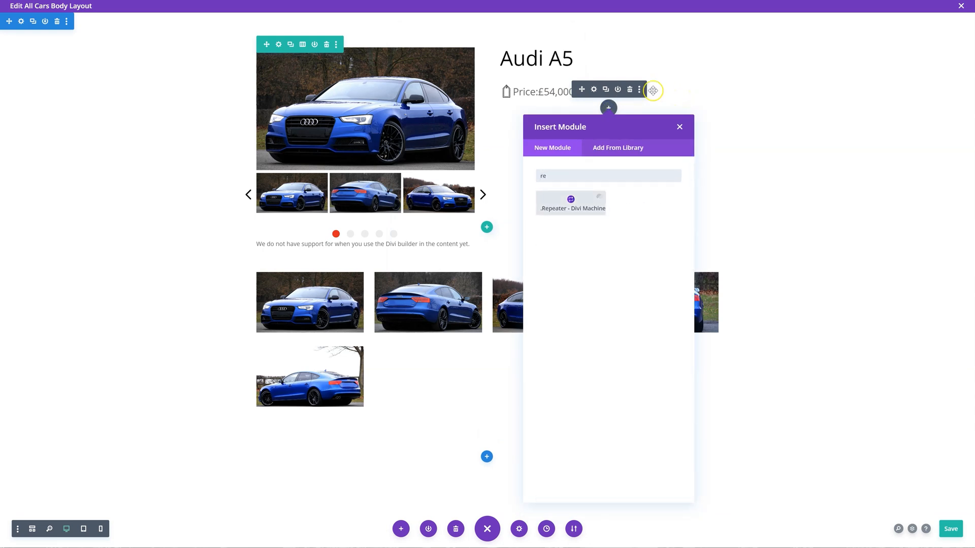
left_click(592, 200)
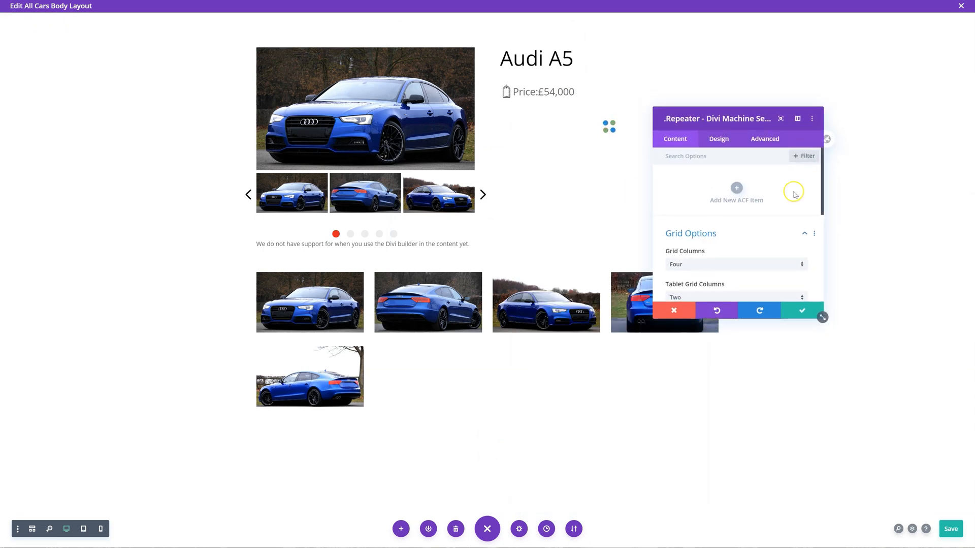
left_click(737, 188)
type("Doors")
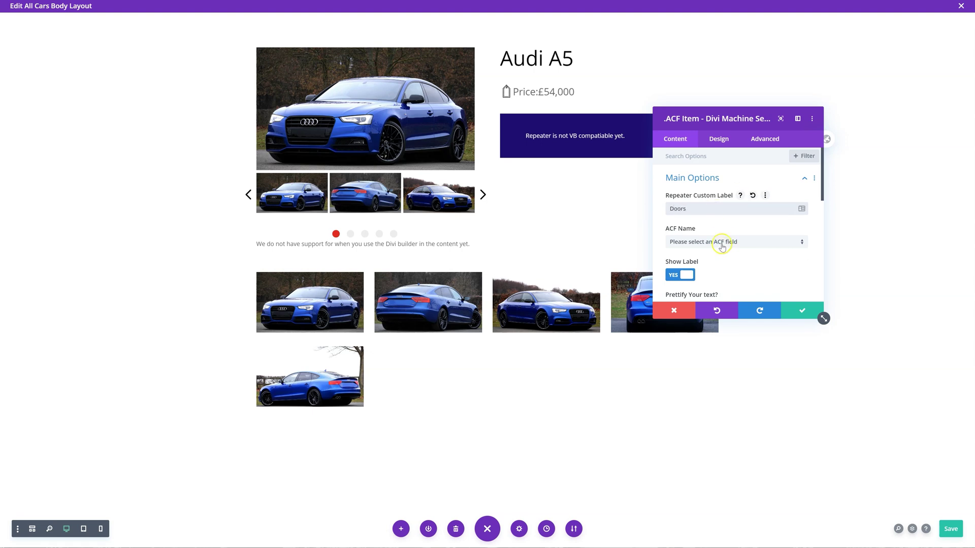
Step: Link the item to the Doors - Cars field with its label hidden, then start choosing an icon image
left_click(722, 242)
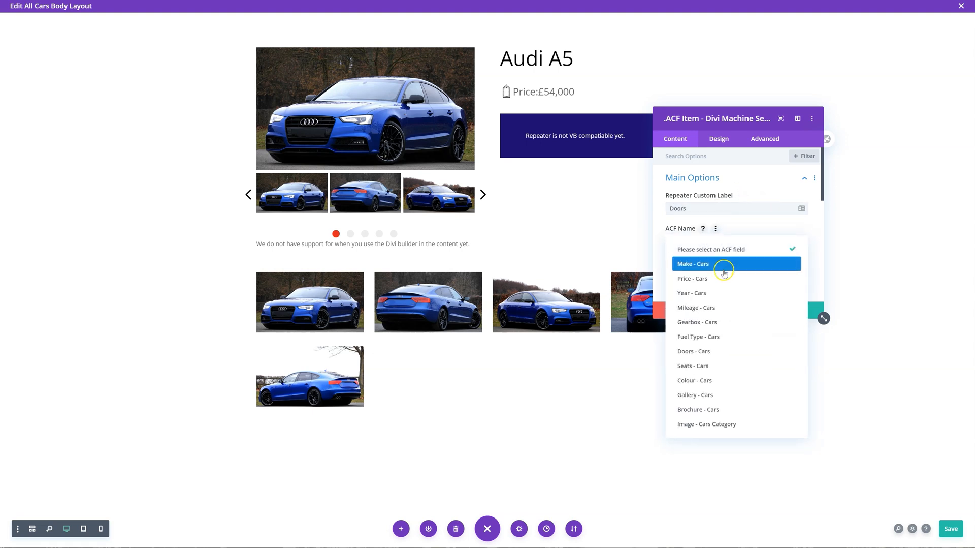
left_click(694, 351)
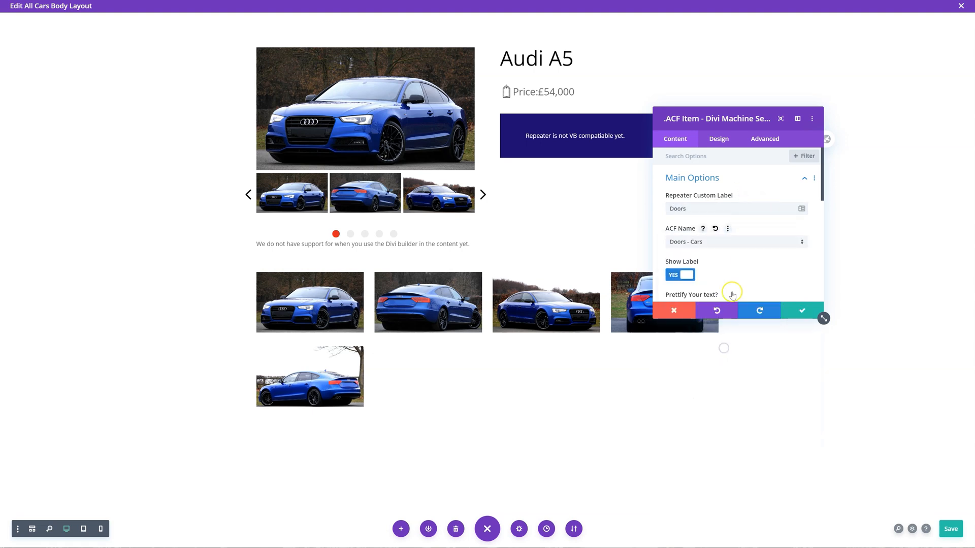
scroll(724, 252, "down", 2)
left_click(696, 188)
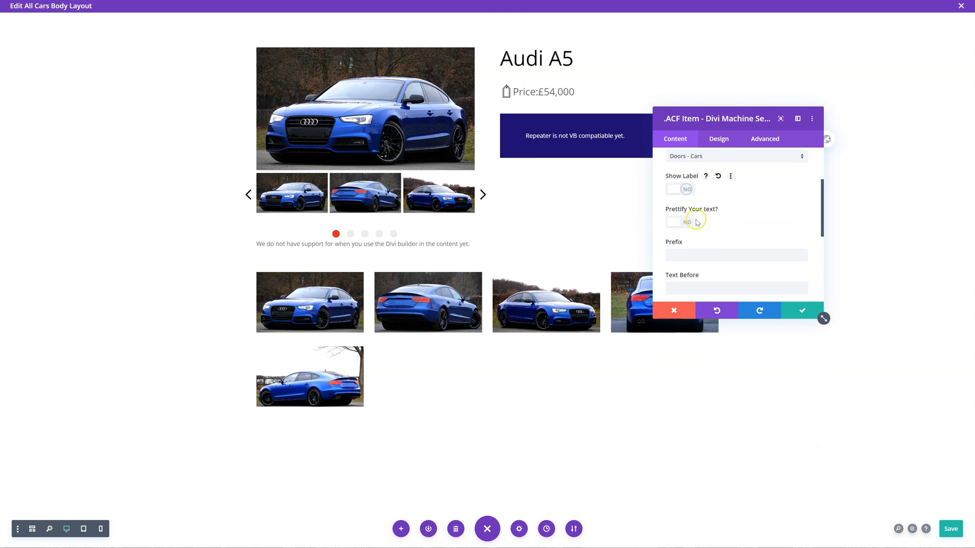
scroll(699, 222, "down", 3)
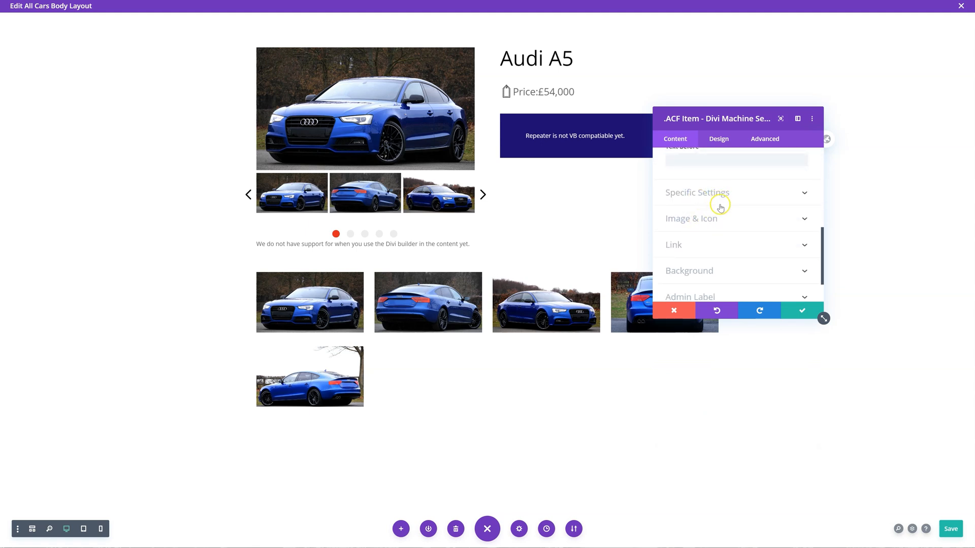
left_click(718, 219)
scroll(721, 221, "down", 2)
left_click(729, 218)
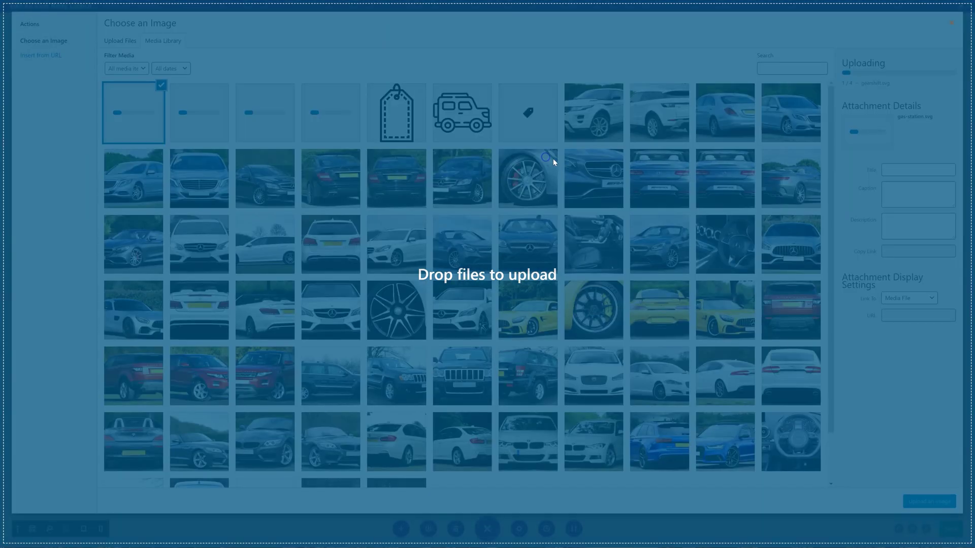
Step: Upload the icon files, use the car-doors icon as the item's custom image at 30px max width
left_click_drag(559, 147, 553, 158)
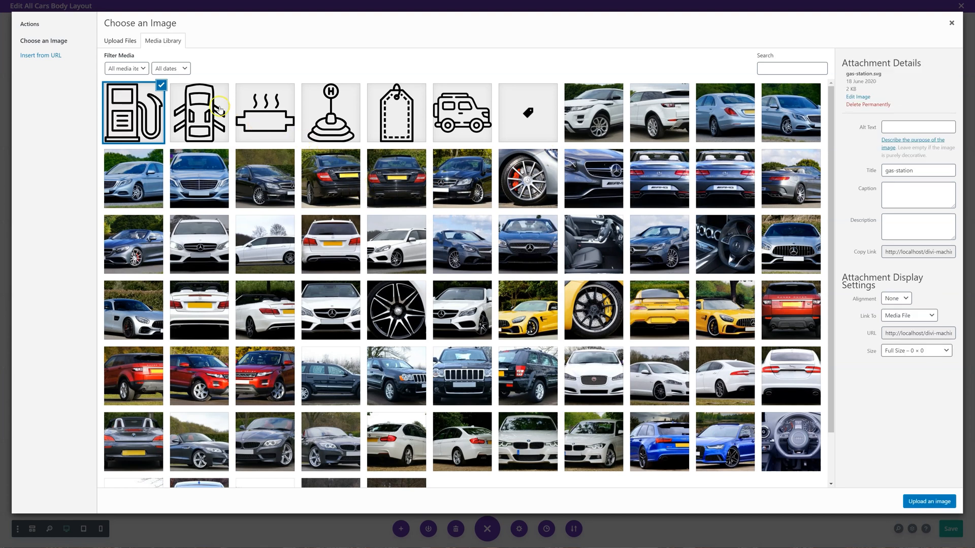
left_click(929, 500)
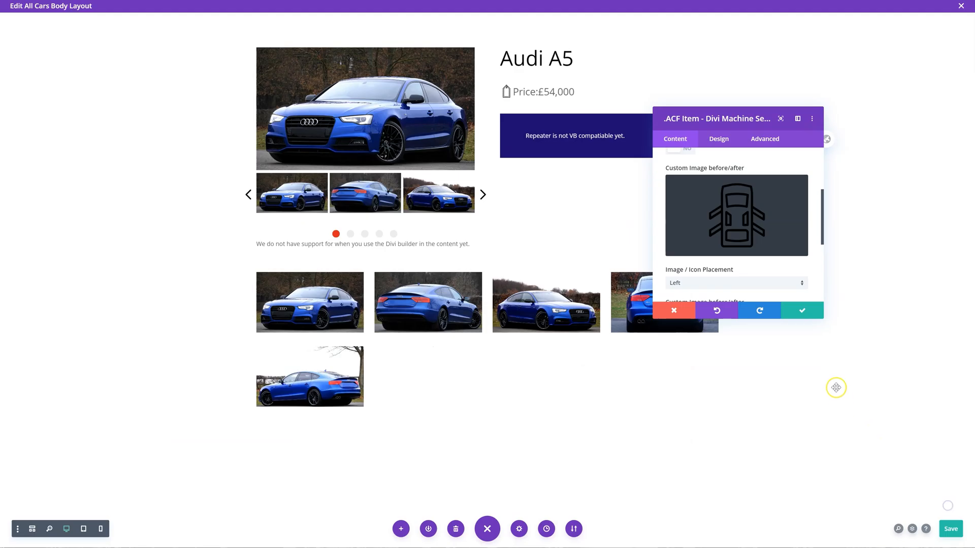
scroll(694, 246, "down", 1)
type("30%px")
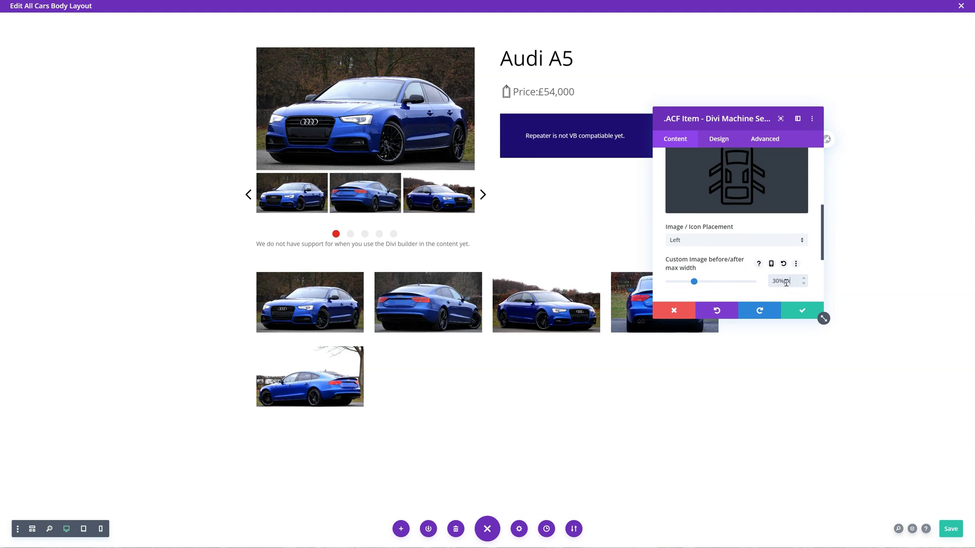
key("Delete")
scroll(813, 252, "down", 2)
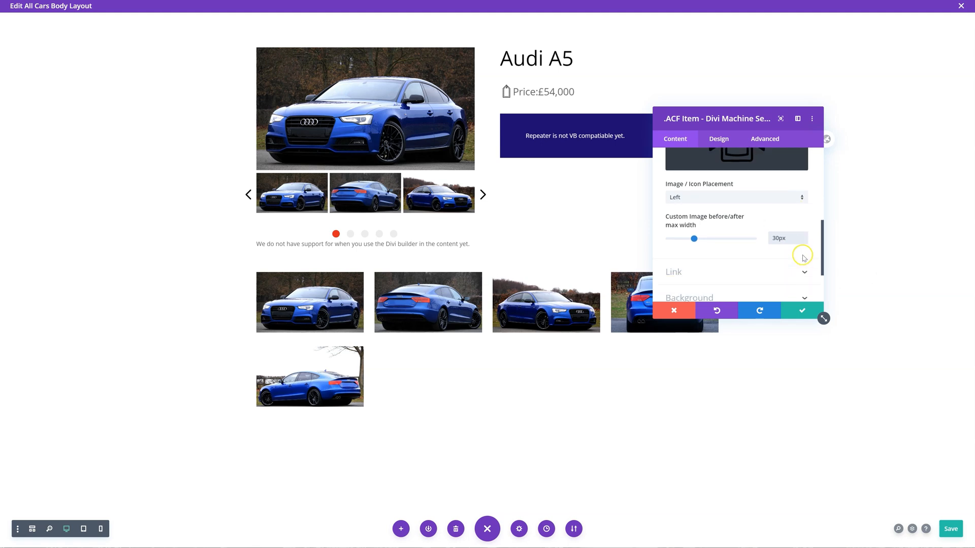
scroll(800, 251, "up", 1)
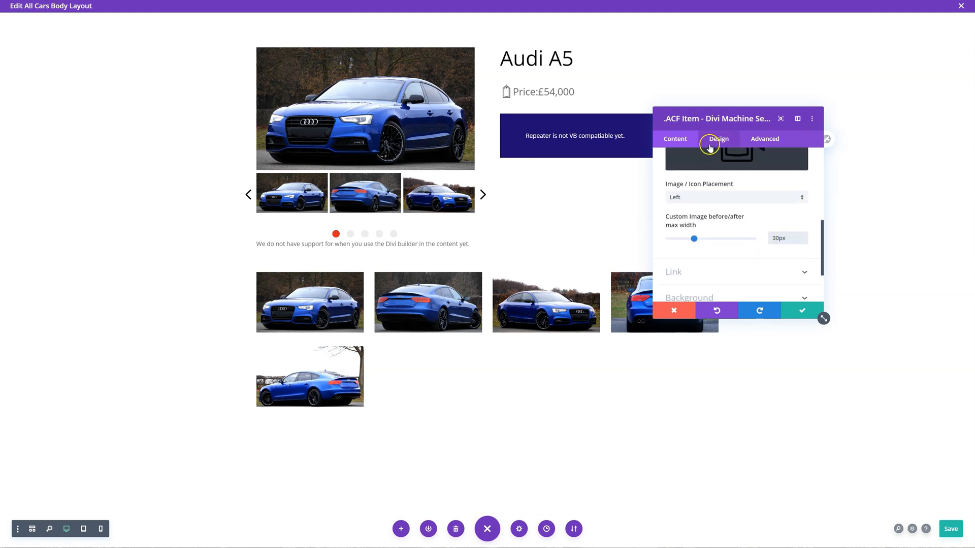
scroll(743, 238, "down", 1)
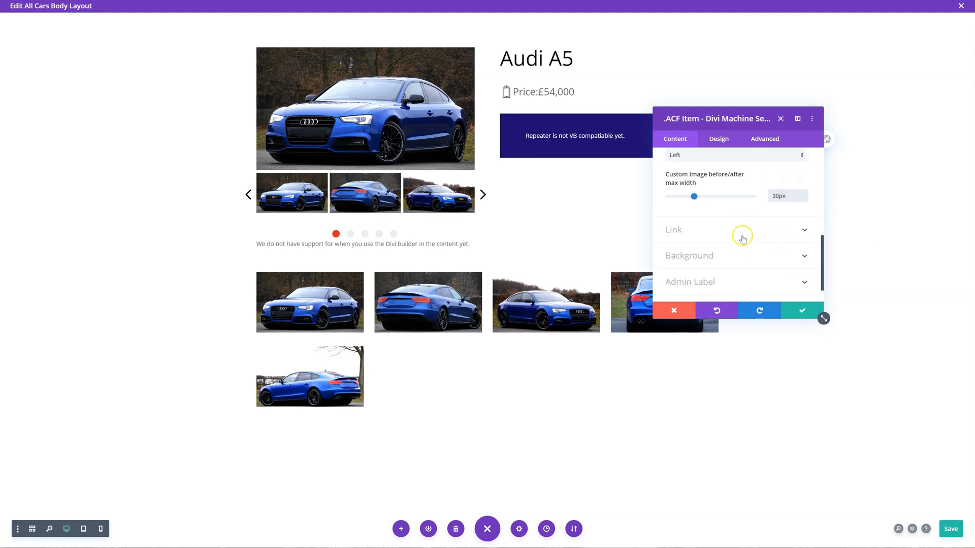
scroll(736, 208, "up", 3)
scroll(731, 206, "up", 2)
Step: Review the item's specific, link, image and main option sections
left_click(709, 174)
scroll(716, 183, "down", 2)
scroll(716, 198, "down", 2)
scroll(717, 212, "down", 2)
scroll(718, 212, "up", 2)
scroll(718, 212, "down", 2)
scroll(718, 212, "down", 2)
left_click(718, 214)
scroll(715, 215, "up", 3)
scroll(715, 215, "up", 2)
left_click(715, 215)
scroll(715, 215, "down", 2)
scroll(716, 215, "down", 2)
scroll(716, 215, "up", 2)
scroll(716, 215, "up", 3)
scroll(715, 214, "up", 2)
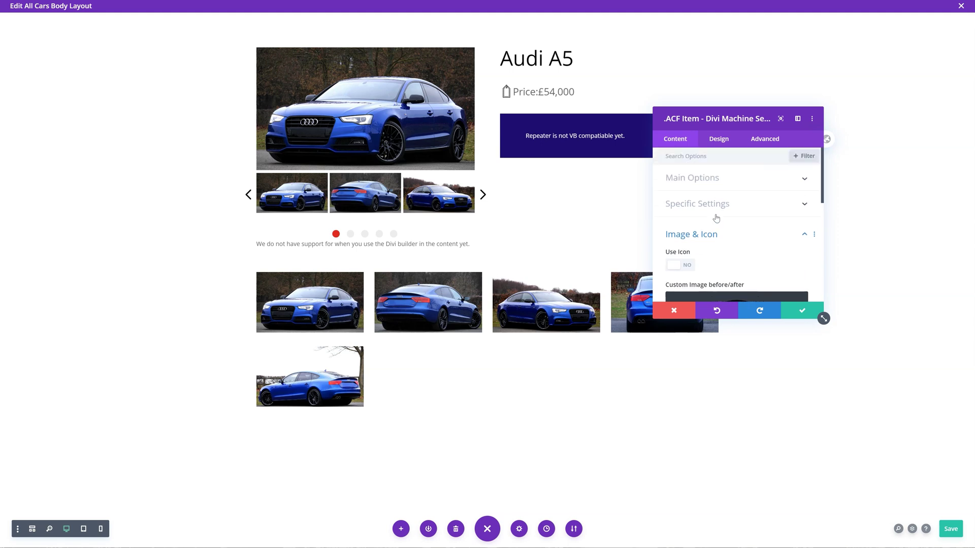
left_click(698, 178)
scroll(705, 182, "down", 2)
scroll(709, 204, "down", 3)
scroll(709, 205, "down", 2)
scroll(709, 204, "up", 1)
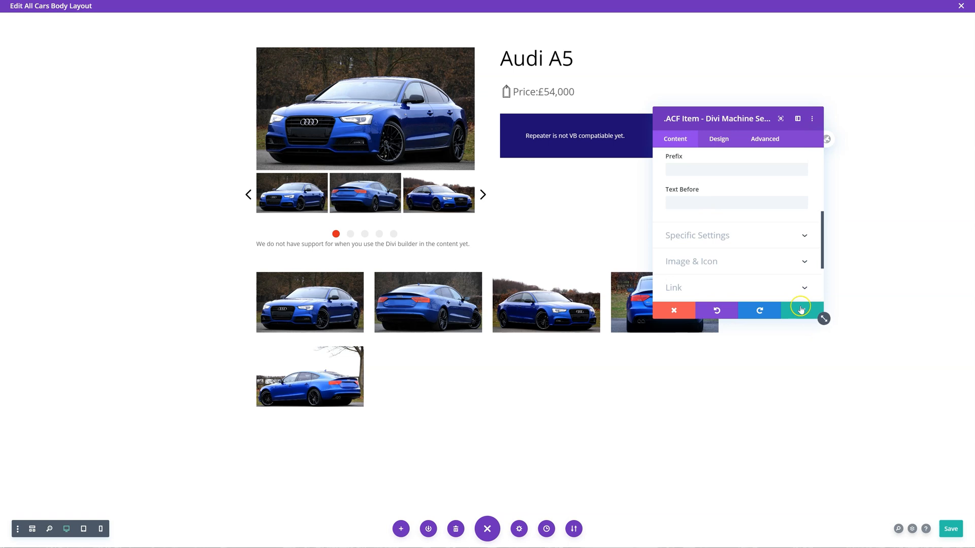
Step: Save the Doors item, duplicate it twice in the Repeater and open the second item to relabel it
left_click(802, 312)
mouse_move(580, 135)
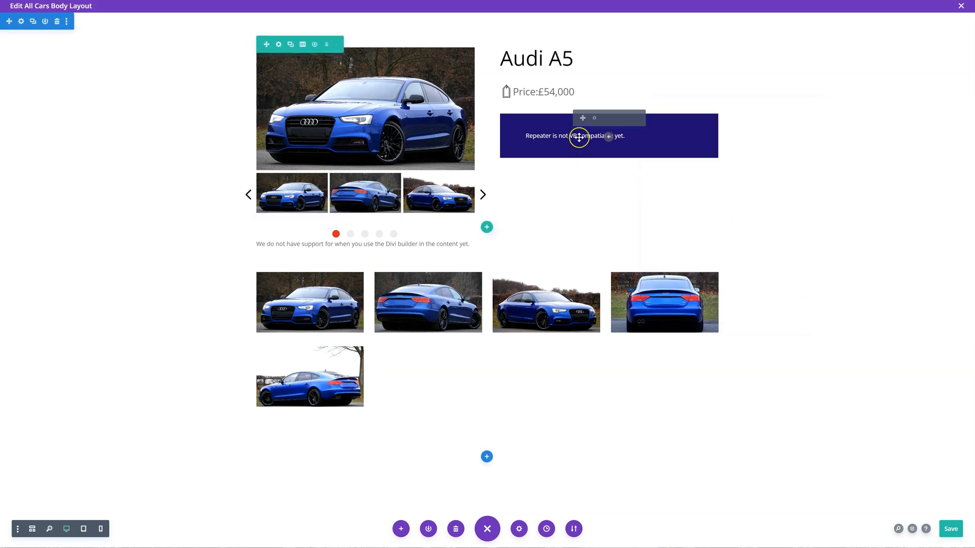
left_click(594, 119)
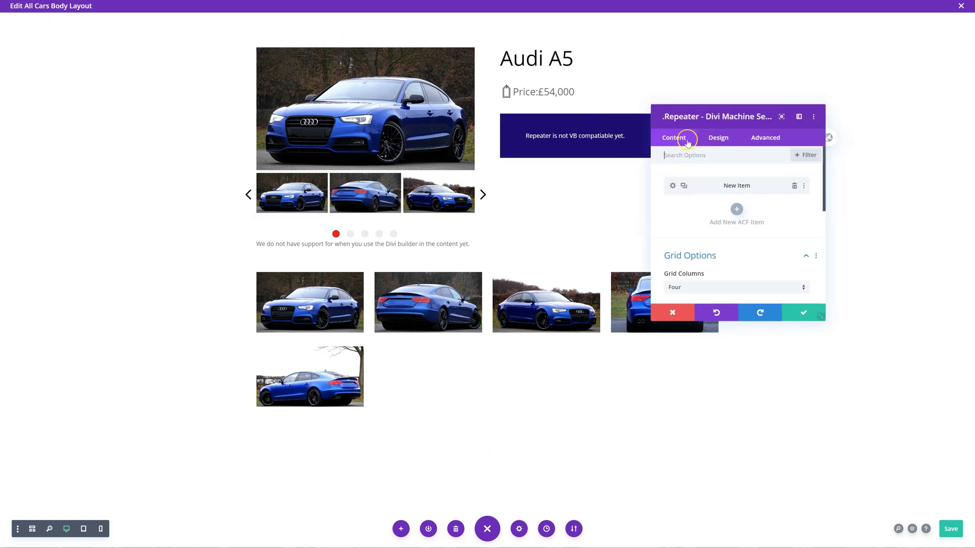
left_click(685, 186)
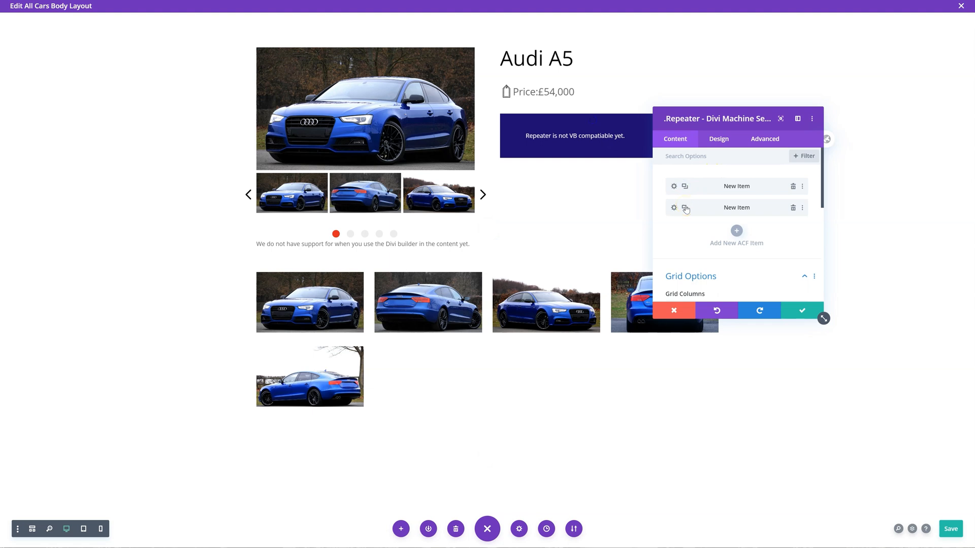
left_click(685, 207)
left_click(673, 207)
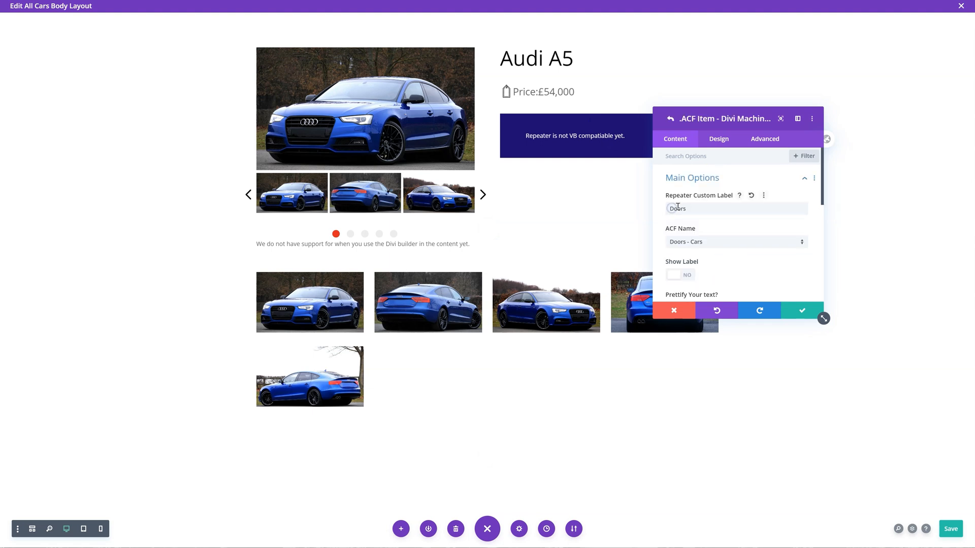
scroll(706, 221, "down", 2)
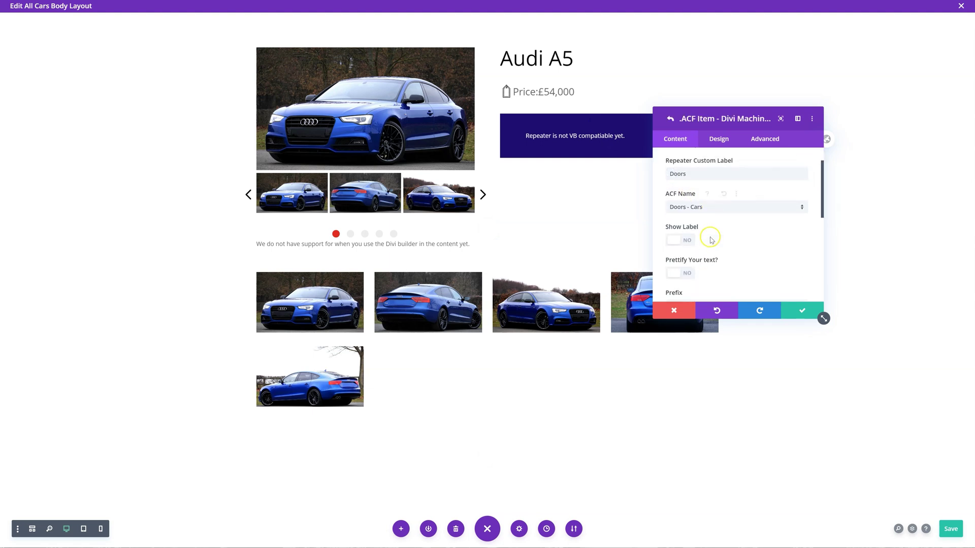
double_click(701, 167)
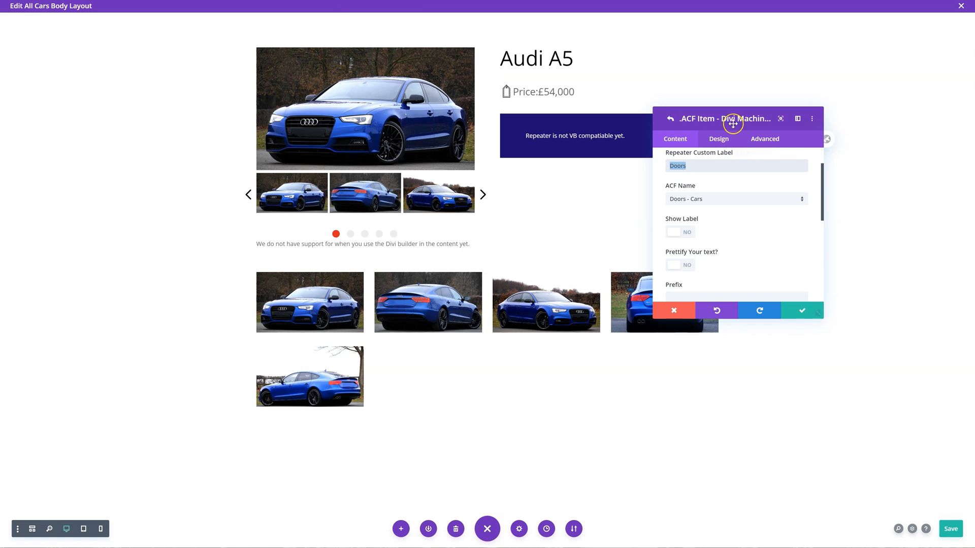
Step: Link the second item to the Mileage - Cars field with text prettifying on
left_click(721, 199)
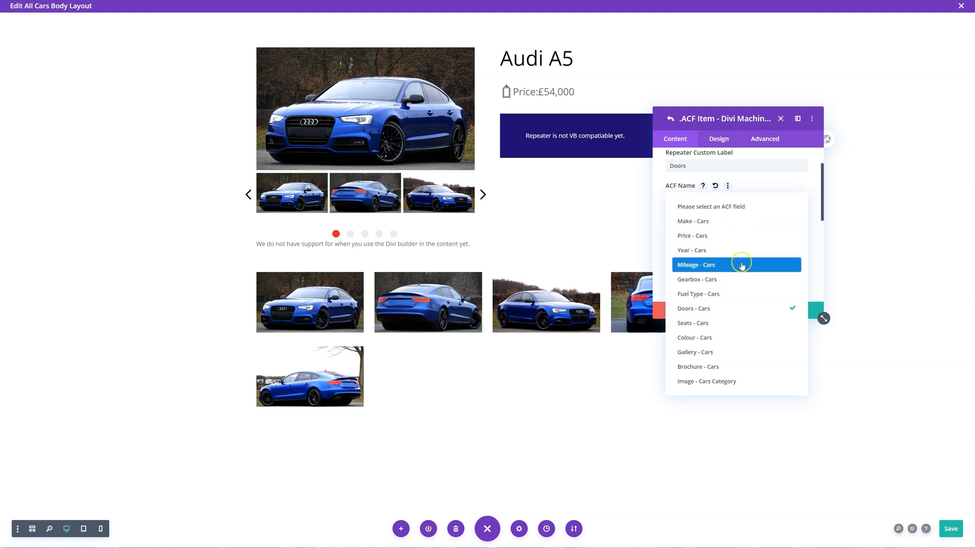
left_click(742, 265)
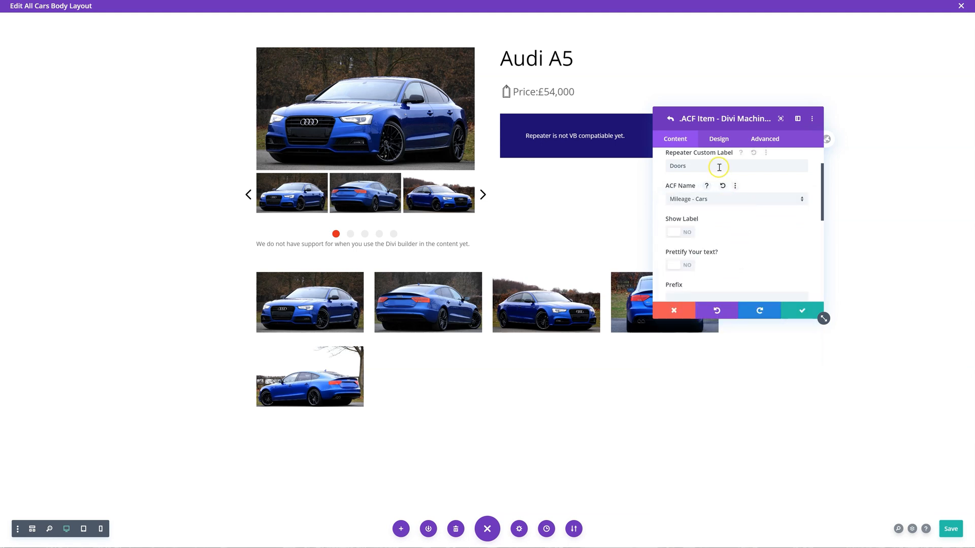
scroll(709, 221, "down", 2)
scroll(701, 228, "up", 3)
scroll(693, 251, "down", 1)
left_click(690, 264)
scroll(724, 229, "up", 1)
scroll(724, 229, "down", 1)
scroll(736, 225, "down", 2)
scroll(740, 225, "down", 3)
scroll(746, 226, "down", 1)
scroll(746, 225, "down", 2)
Step: Set the engine icon as the item's custom image and return to the Repeater list
left_click(729, 209)
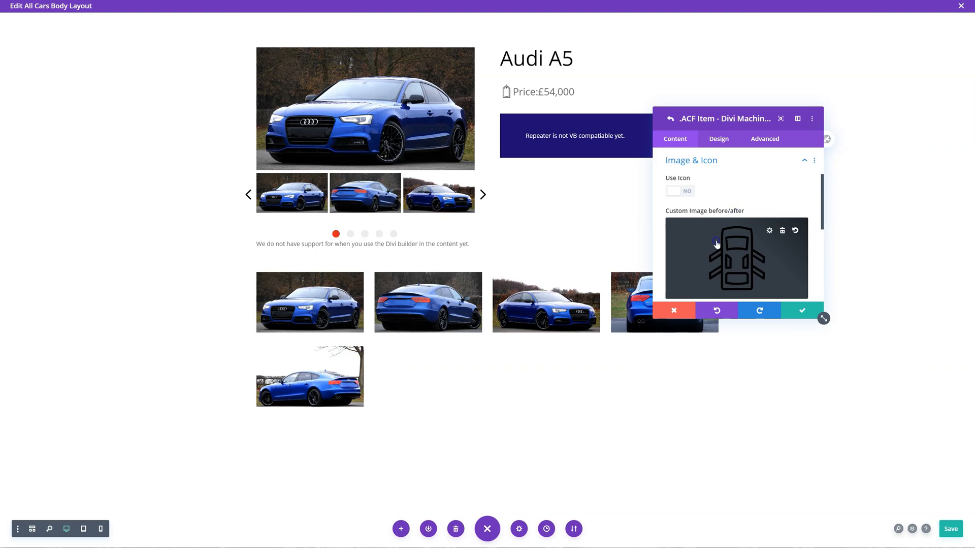
left_click(720, 236)
left_click(264, 112)
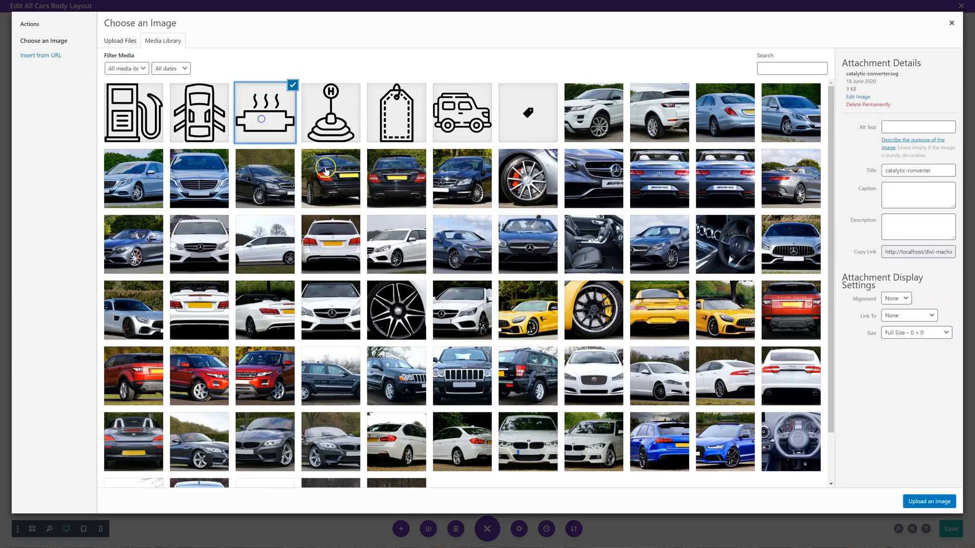
left_click(929, 500)
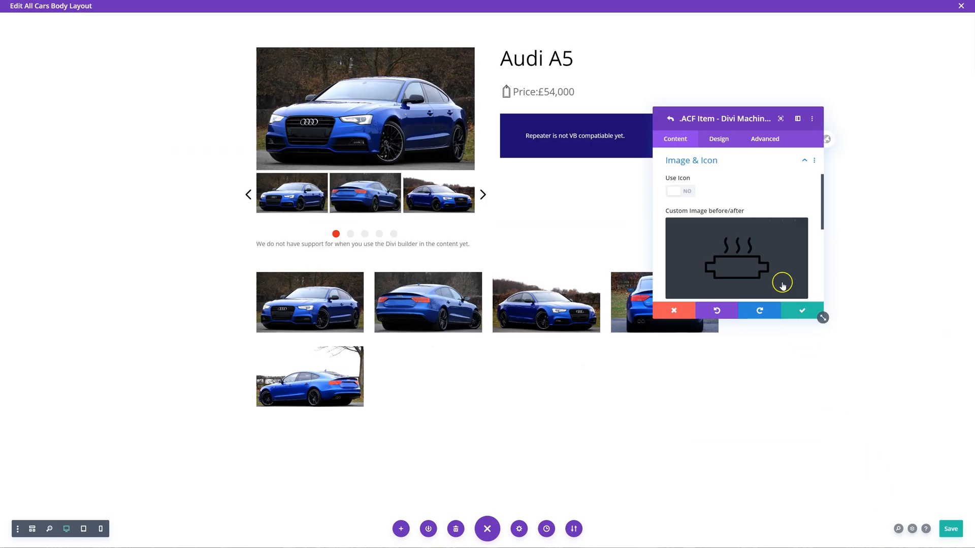
scroll(777, 259, "down", 3)
left_click(805, 308)
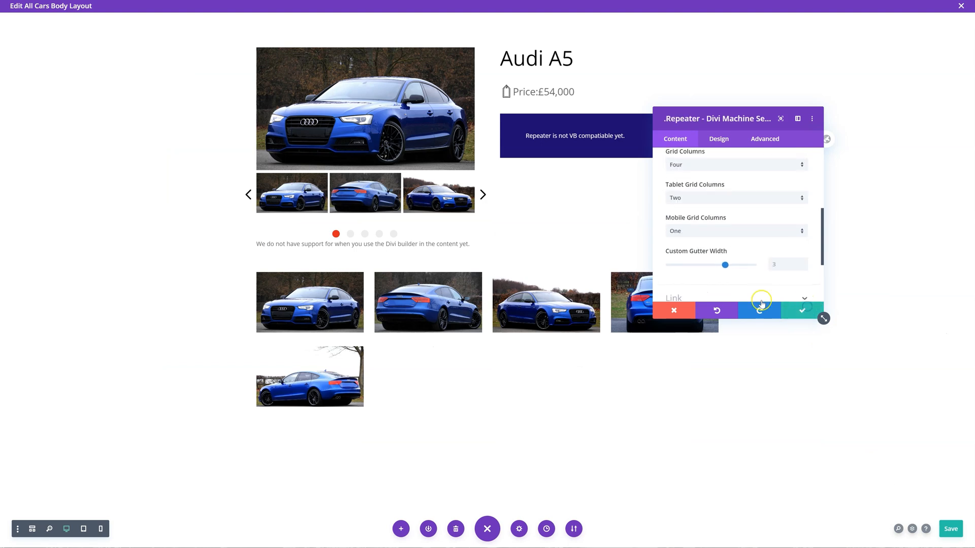
scroll(757, 242, "up", 3)
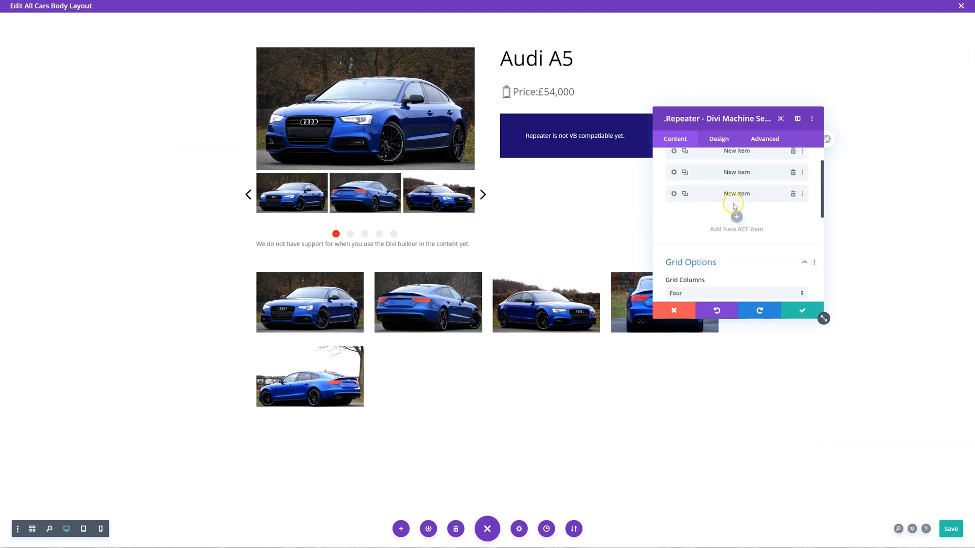
Step: Set the third item to the Fuel Type - Cars field with the fuel-pump icon as custom image
left_click(673, 193)
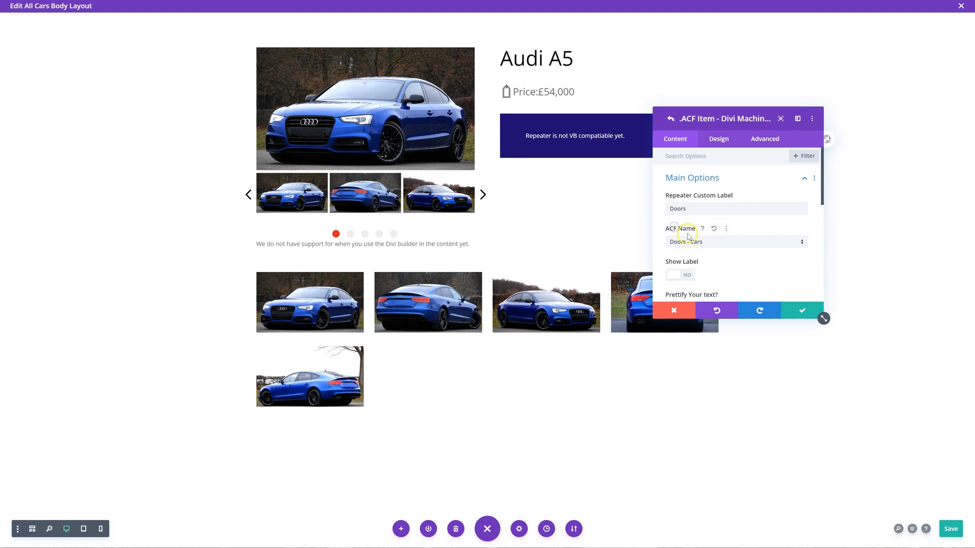
left_click(714, 241)
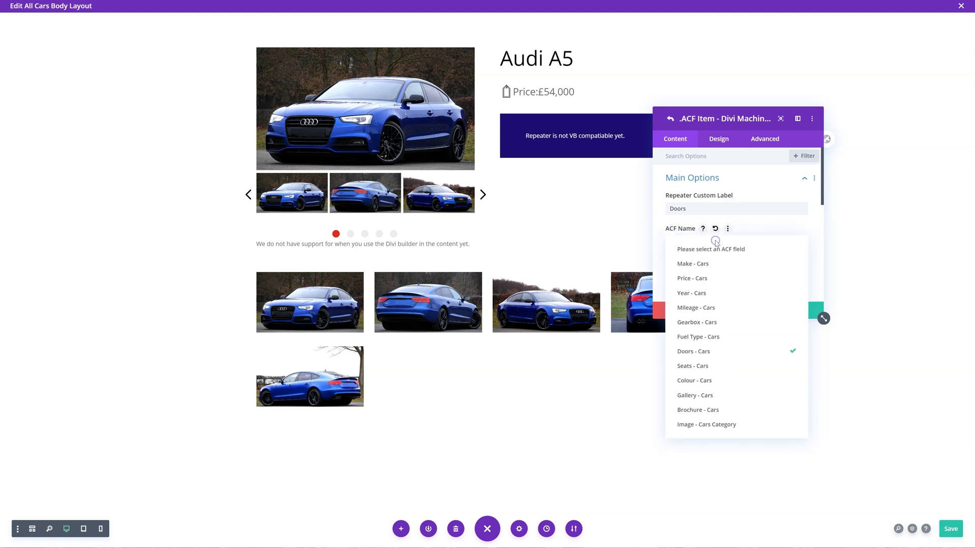
left_click(735, 336)
scroll(701, 273, "down", 2)
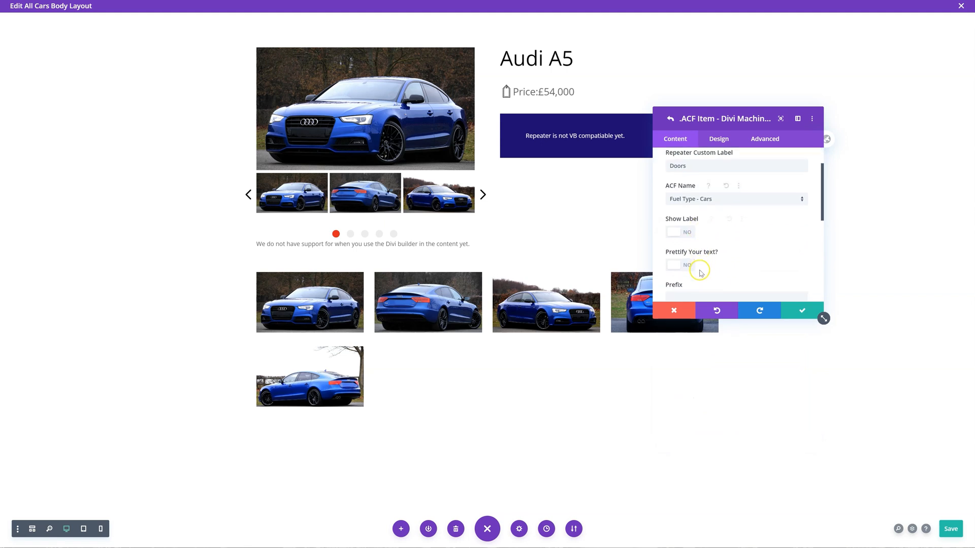
scroll(702, 267, "down", 2)
scroll(701, 259, "down", 2)
scroll(705, 244, "down", 2)
left_click(707, 221)
left_click(710, 249)
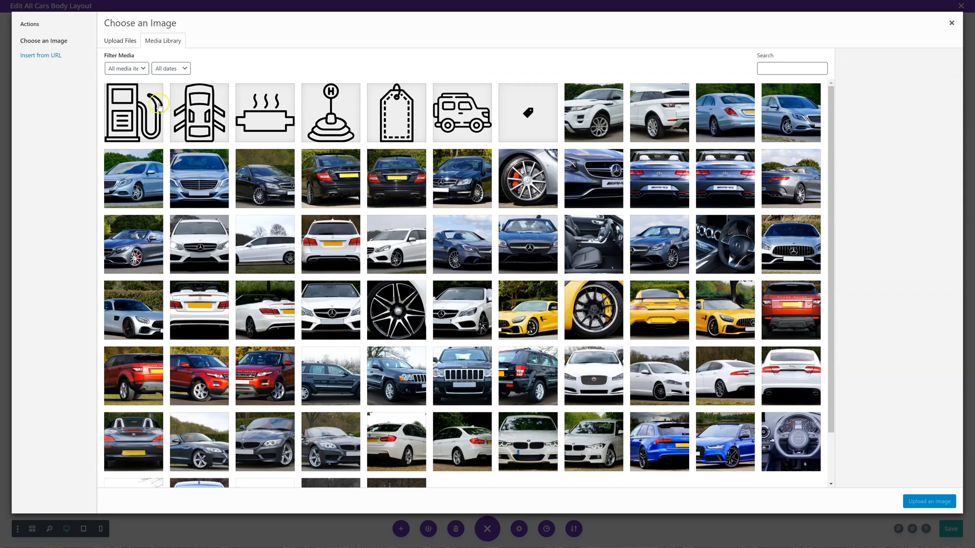
left_click(133, 112)
left_click(929, 500)
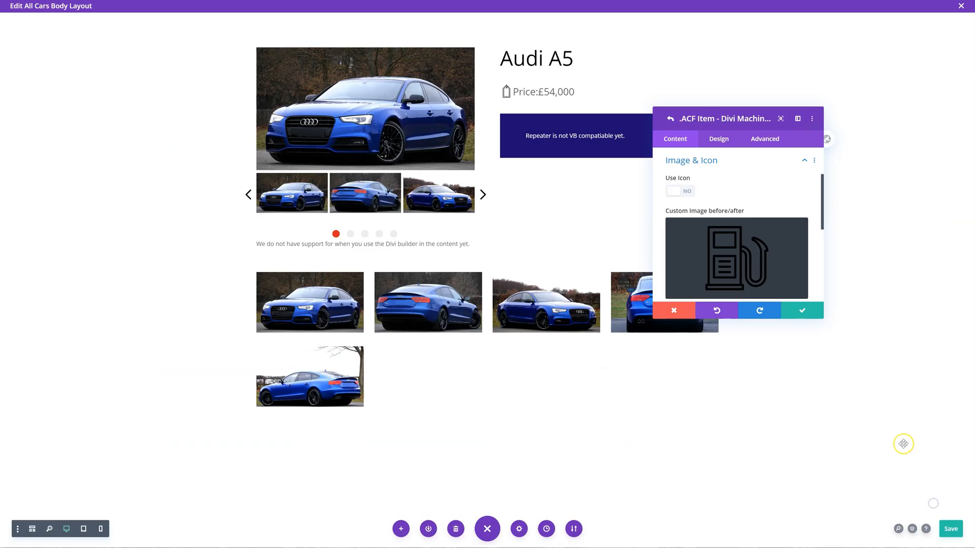
left_click(803, 310)
scroll(701, 172, "up", 1)
Step: Duplicate it into a fourth item linked to Gearbox - Cars with the gearshift icon
left_click(685, 193)
left_click(674, 214)
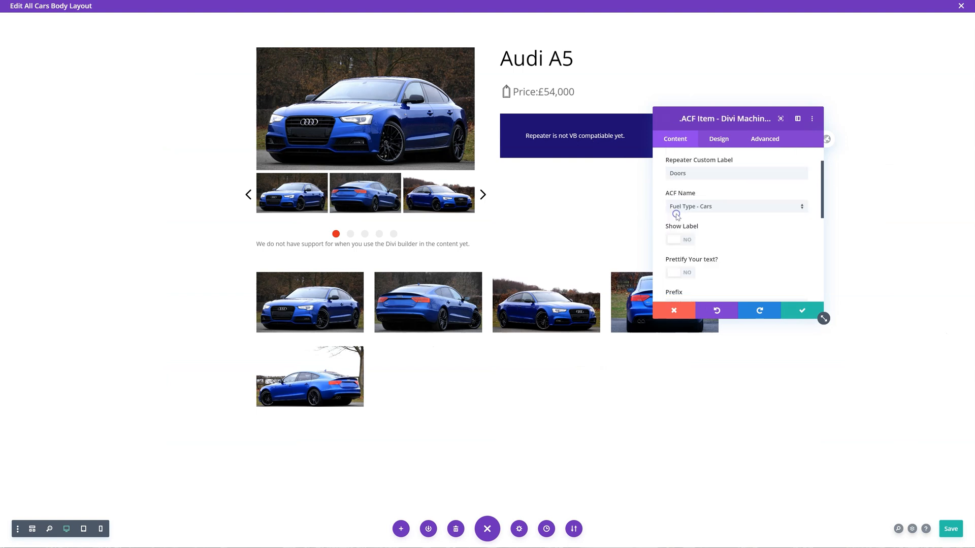
left_click(710, 208)
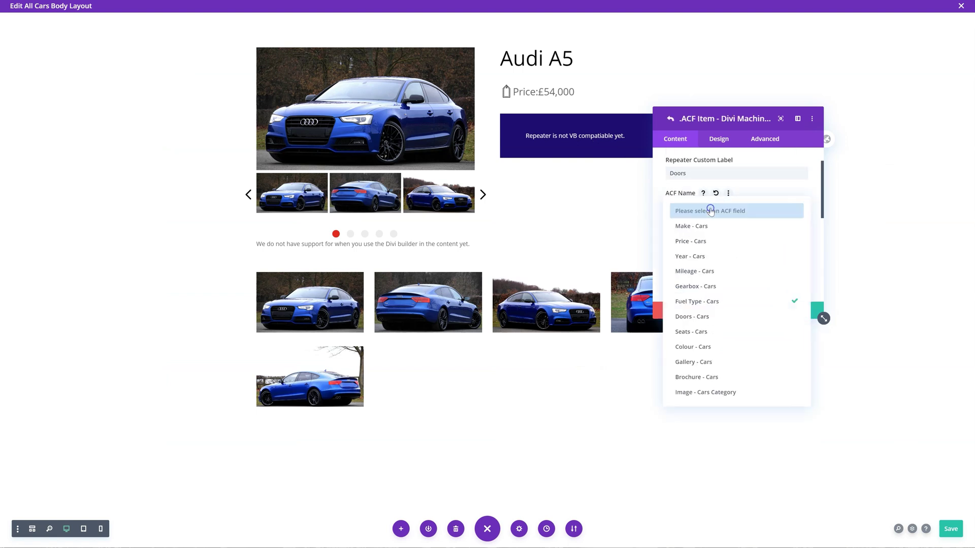
left_click(739, 271)
scroll(732, 251, "down", 3)
scroll(709, 236, "down", 3)
scroll(701, 233, "down", 3)
scroll(700, 233, "down", 2)
scroll(700, 232, "up", 1)
left_click(712, 248)
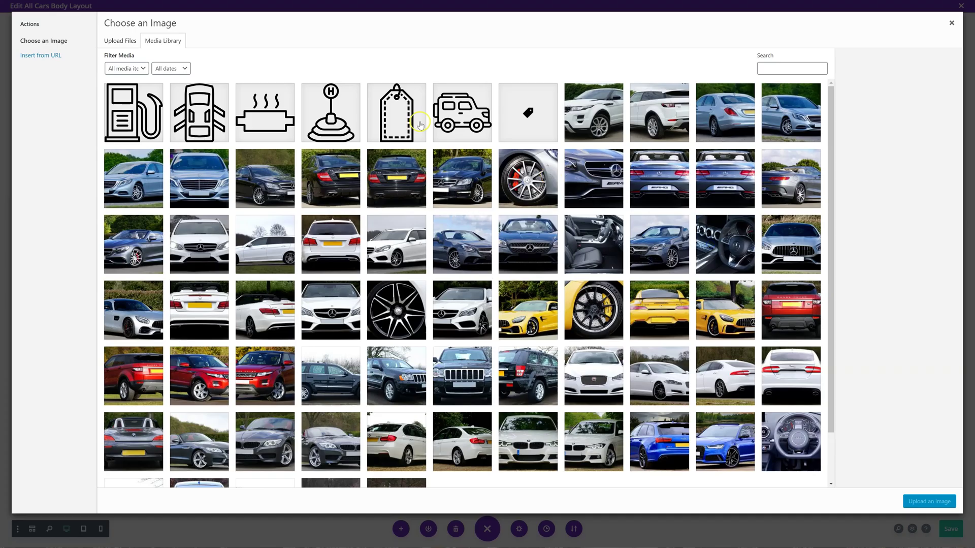
left_click(349, 114)
left_click(930, 501)
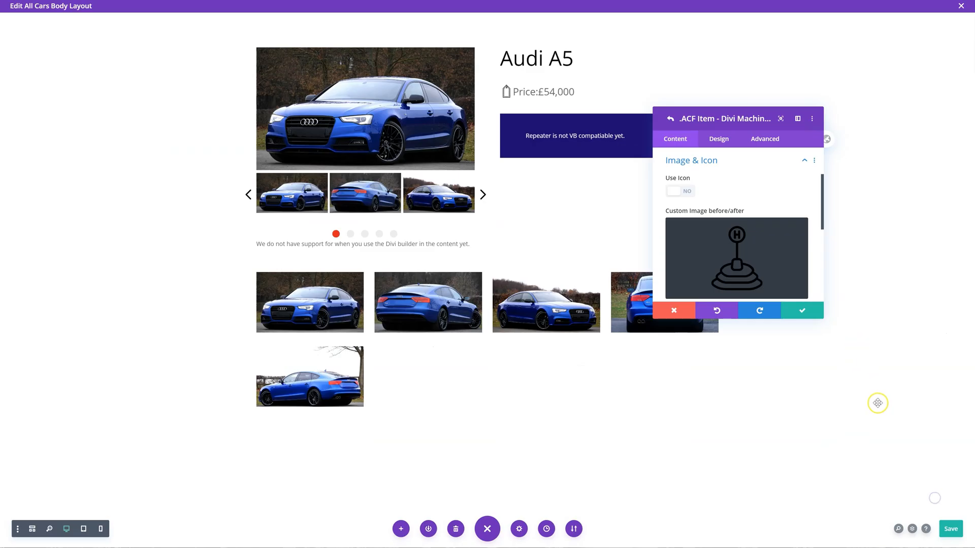
left_click(803, 310)
scroll(713, 196, "down", 2)
scroll(716, 202, "up", 3)
scroll(728, 204, "up", 2)
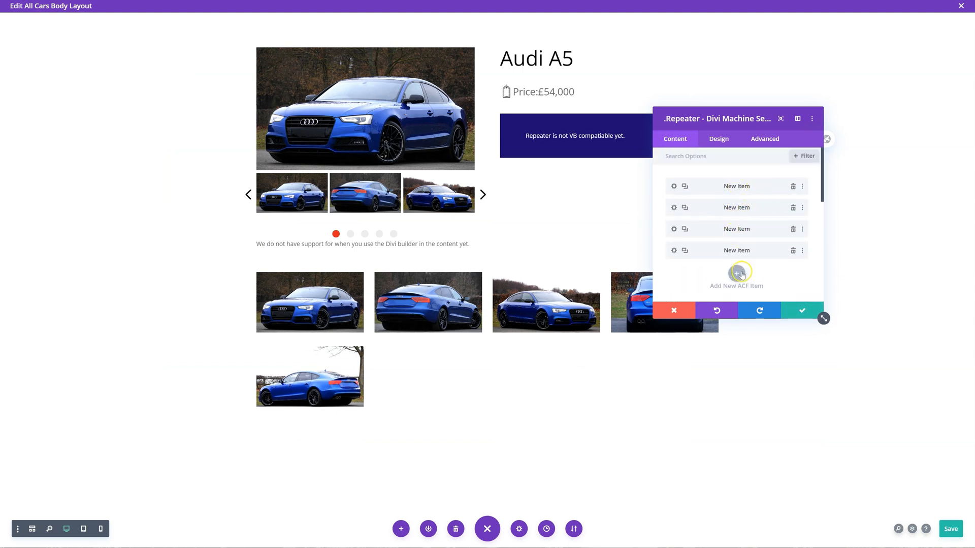
scroll(736, 259, "down", 2)
scroll(689, 264, "down", 1)
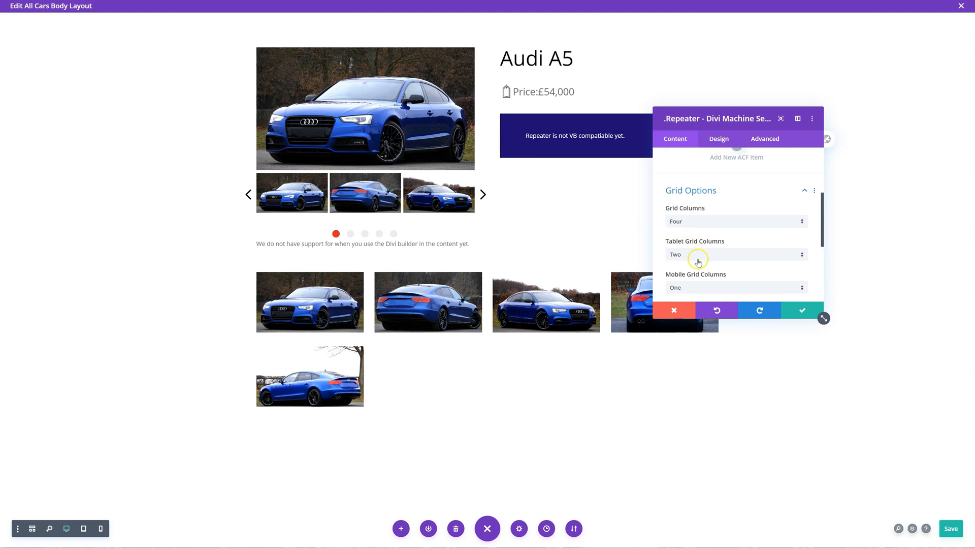
Step: Set the repeater's Grid Columns to Four on tablet and Two on mobile
left_click(698, 260)
left_click(700, 269)
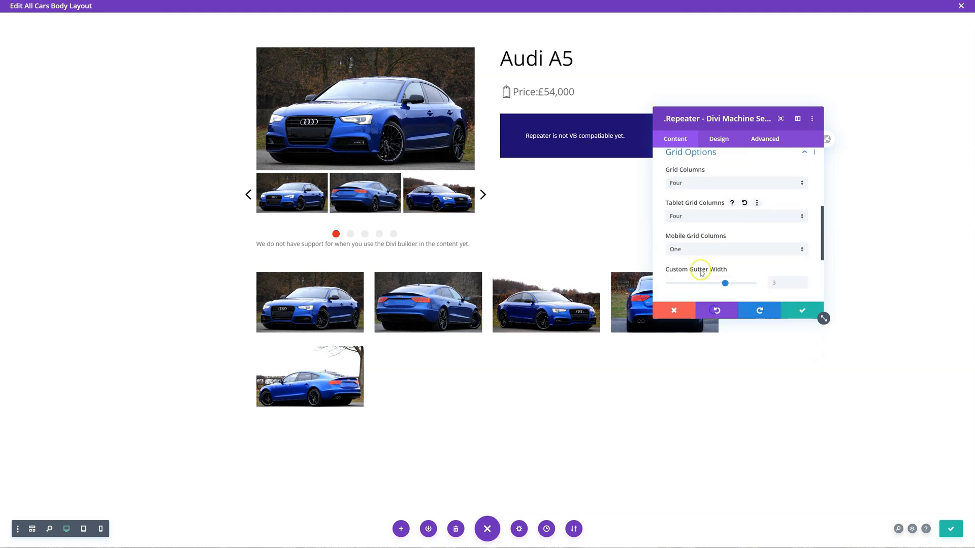
scroll(699, 269, "down", 1)
left_click(736, 202)
left_click(693, 221)
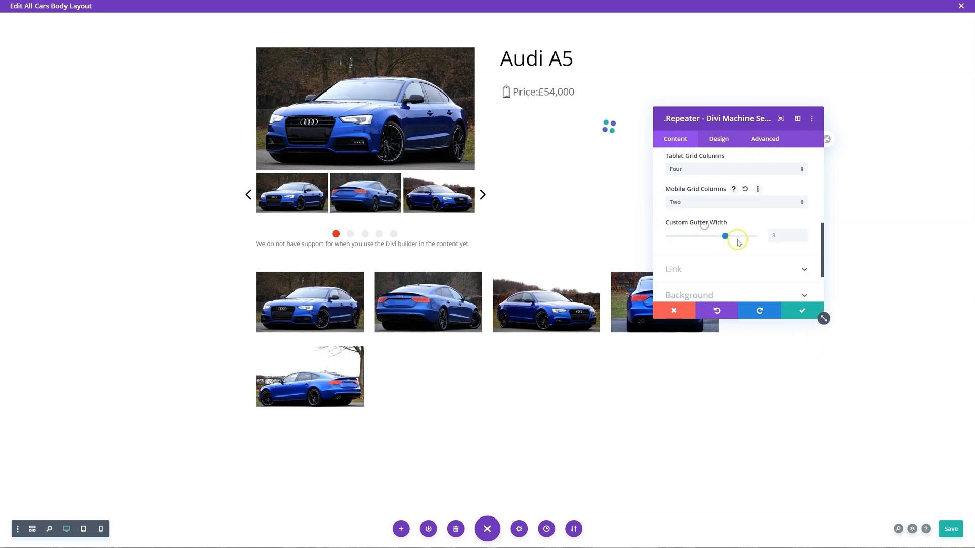
left_click(803, 309)
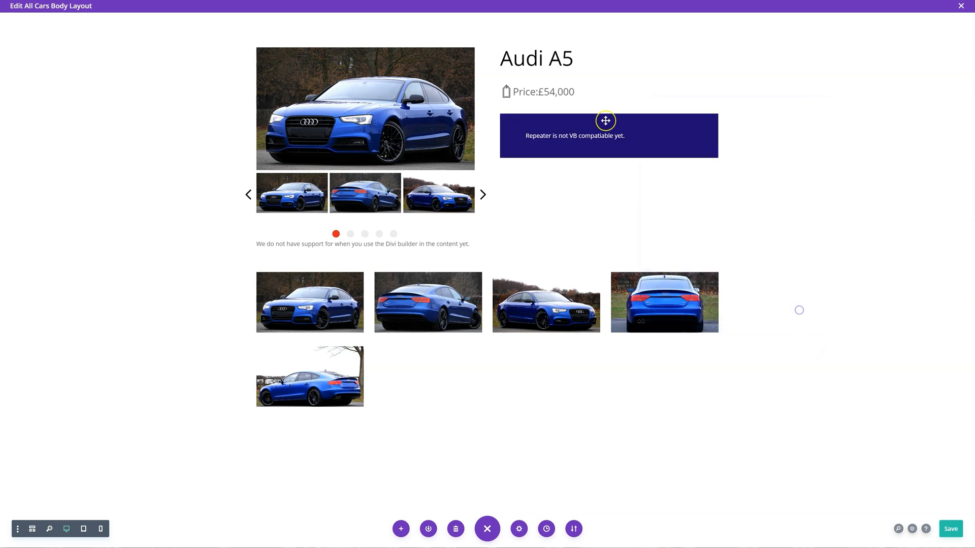
Step: Move the repeater module into the row below the slider and save the template
mouse_move(609, 136)
left_click(591, 117)
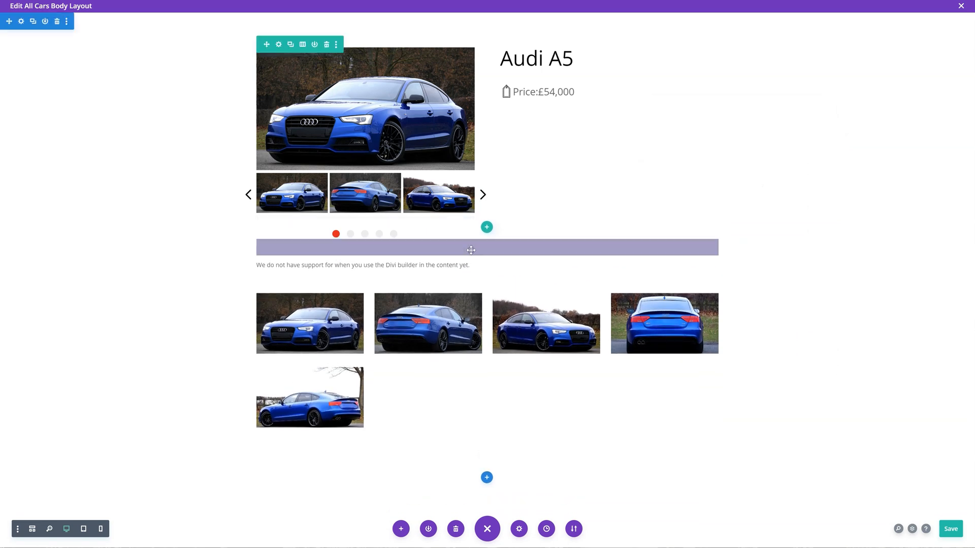
left_click(471, 249)
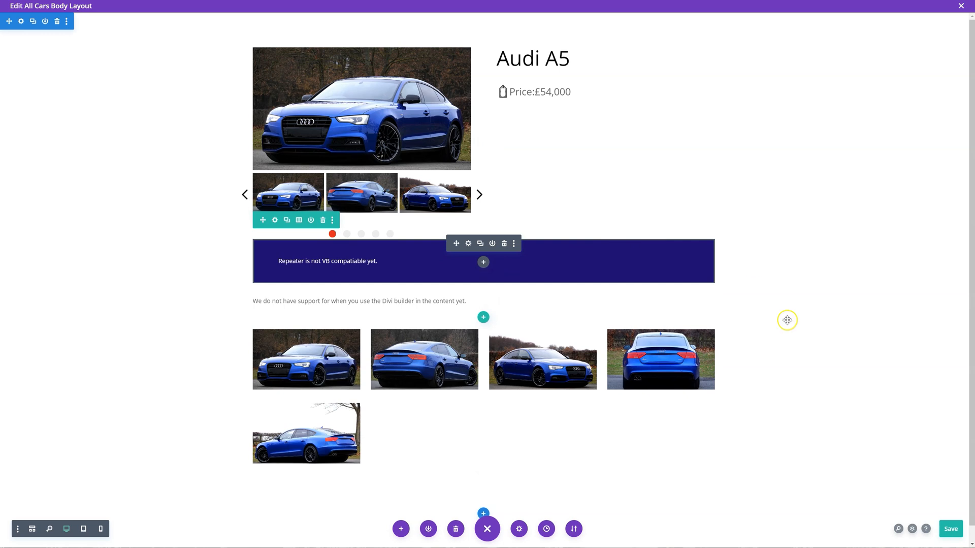
left_click(951, 528)
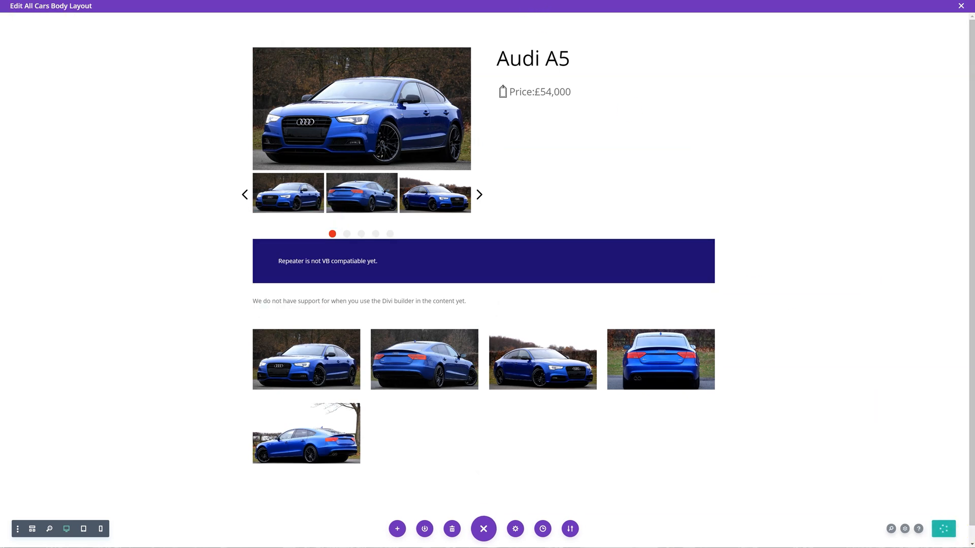
right_click(656, 77)
Step: Reload the live Audi A5 page to view the icon fields beneath the slider
left_click(686, 107)
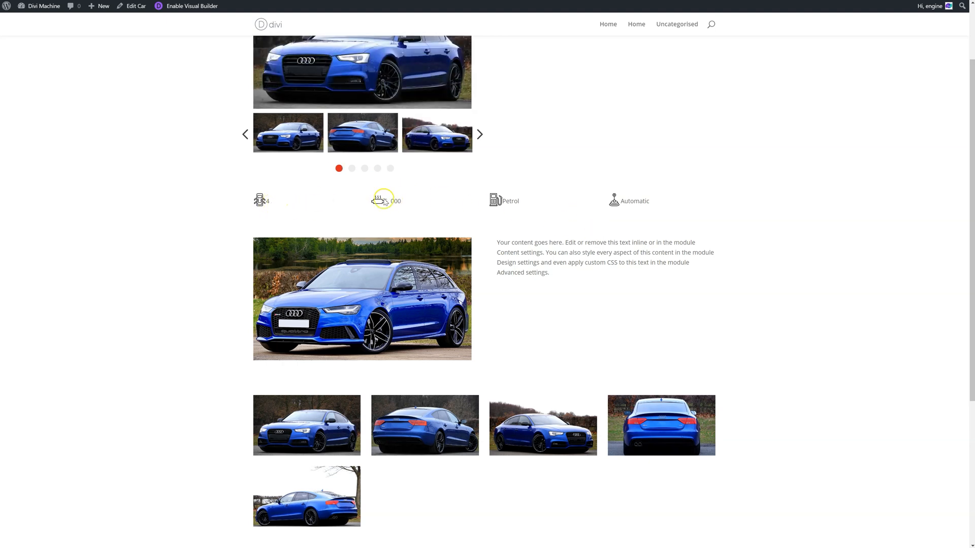
scroll(562, 163, "up", 3)
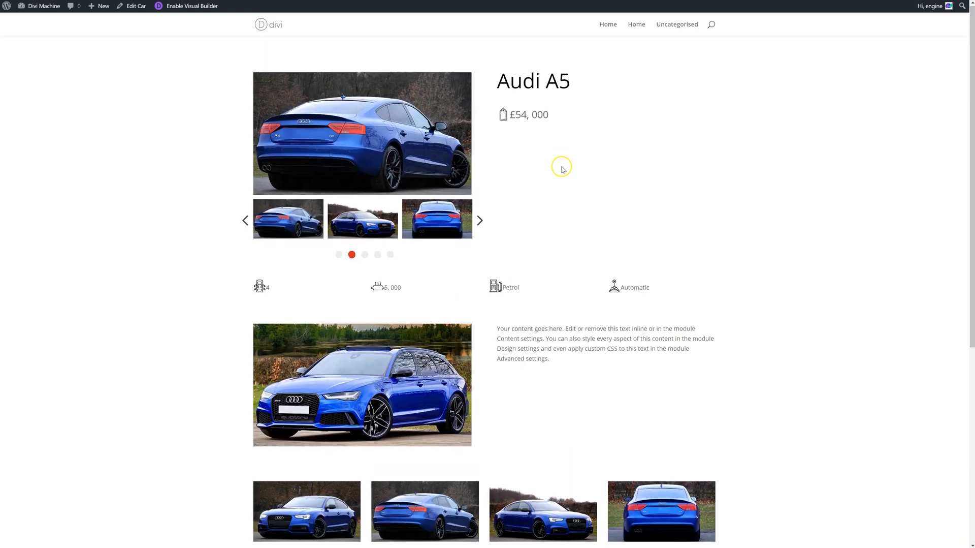
left_click_drag(504, 125, 516, 125)
scroll(592, 174, "down", 2)
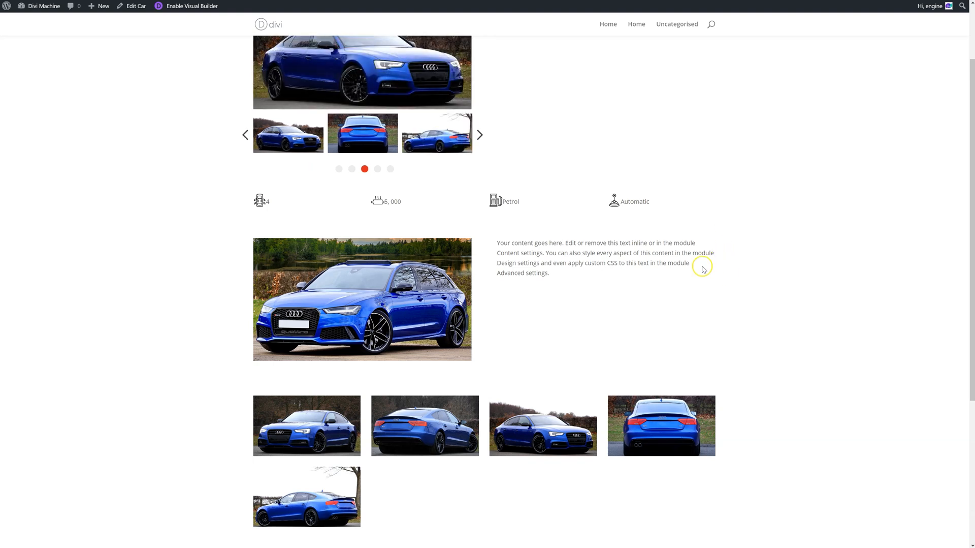
left_click(473, 421)
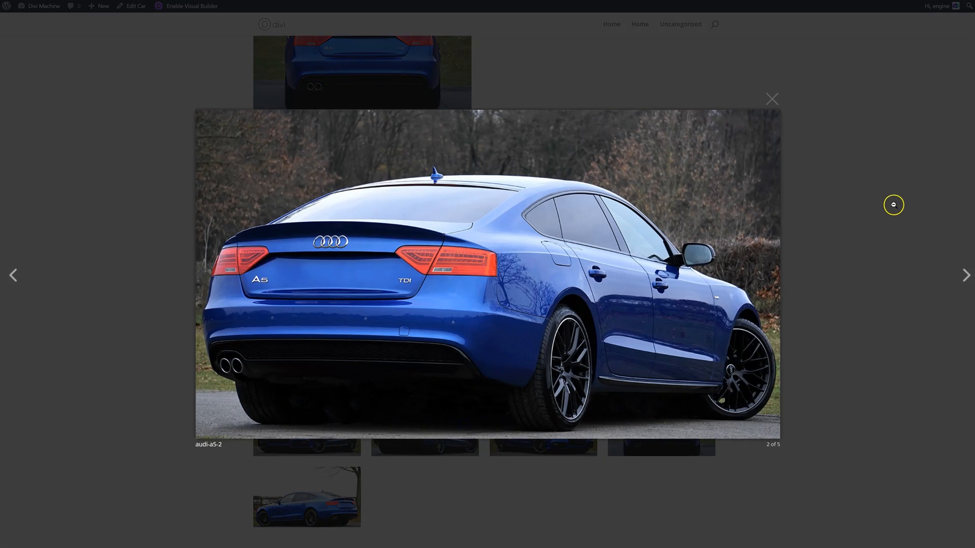
left_click(966, 276)
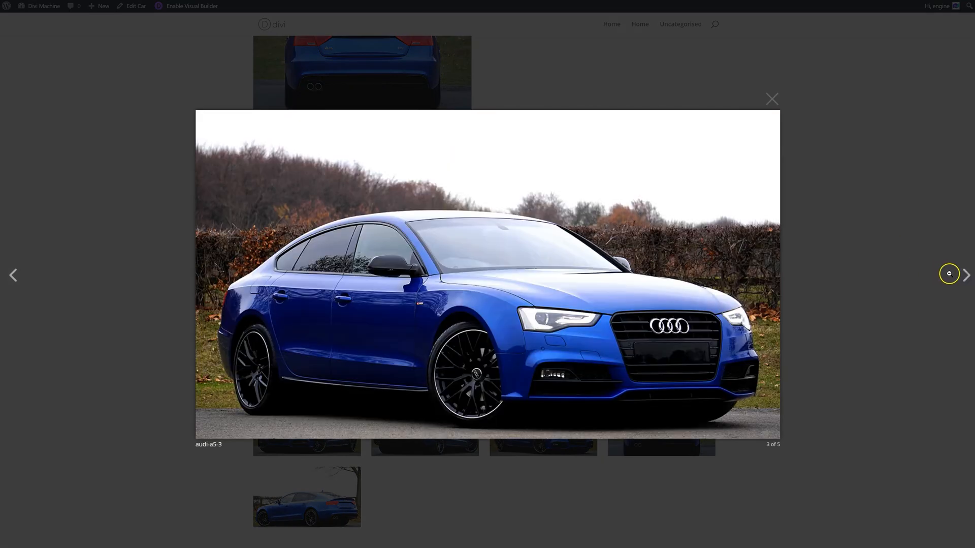
left_click(966, 277)
left_click(767, 99)
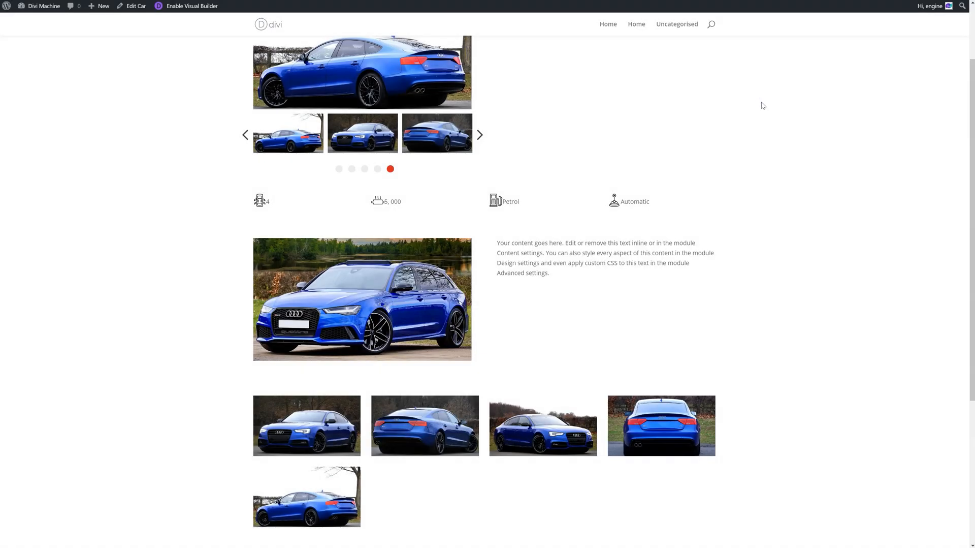